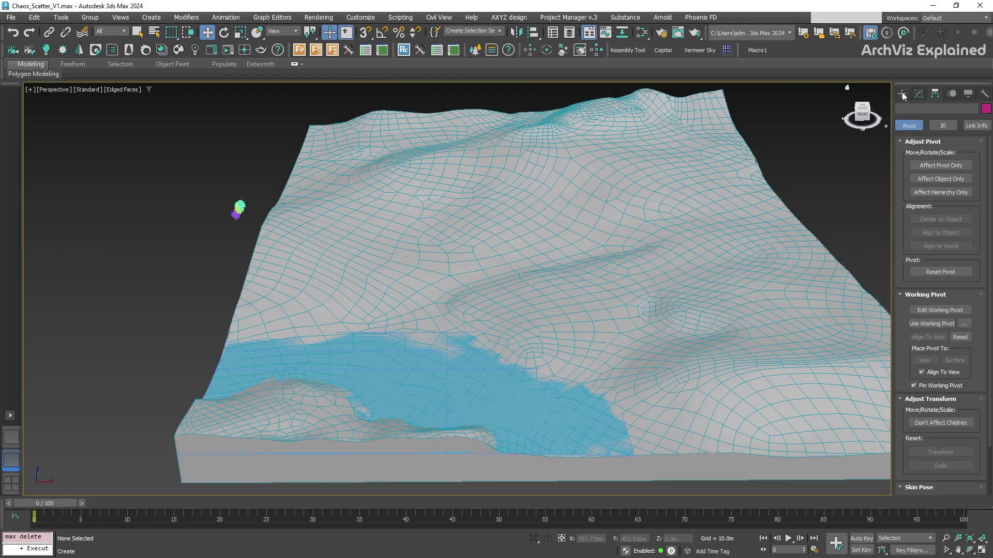
Switch the Create panel to the Chaos Scatter category and enable the Chaos Scatter Toolbar.
{"action": "left_click", "coordinate": [902, 93]}
{"action": "left_click", "coordinate": [923, 124]}
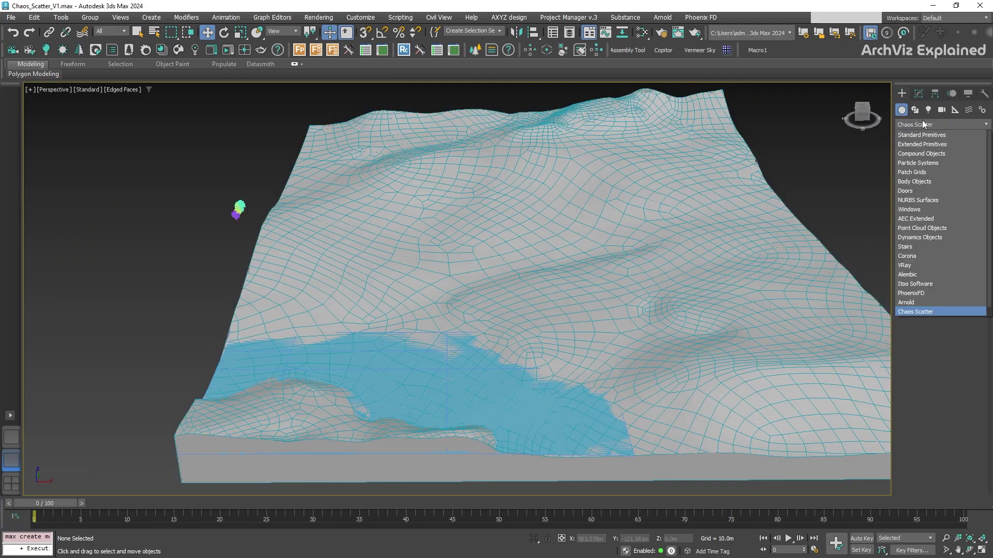
{"action": "left_click", "coordinate": [916, 314]}
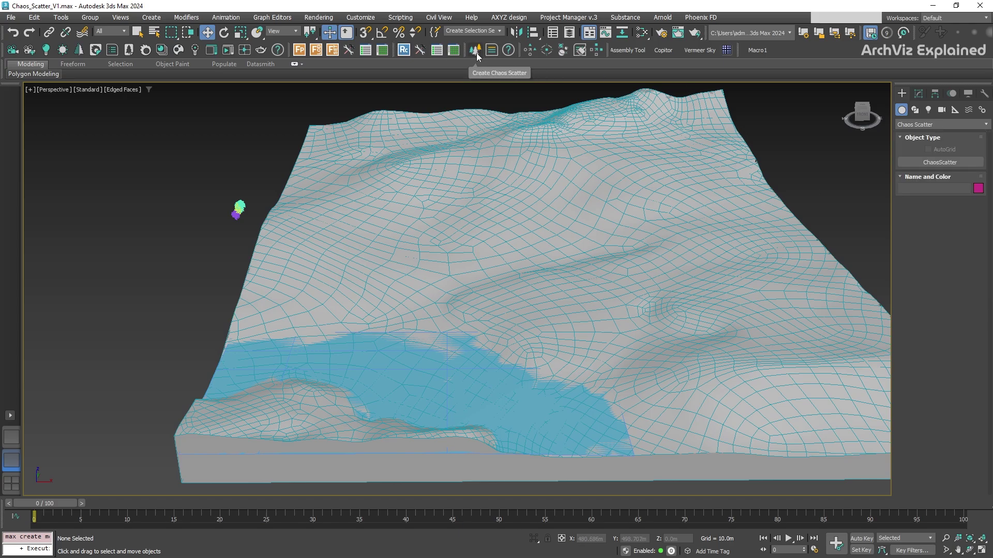
{"action": "right_click", "coordinate": [832, 51]}
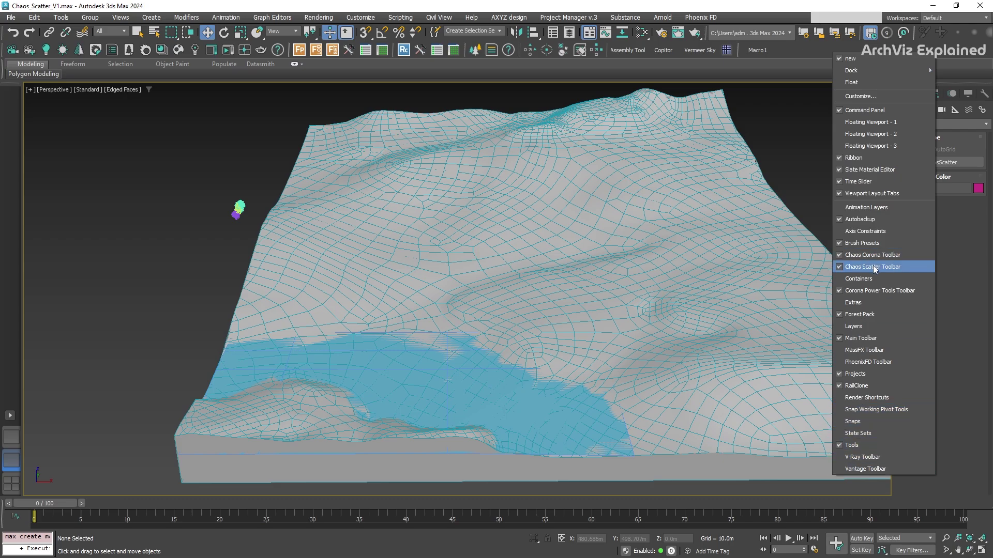
{"action": "left_click", "coordinate": [520, 89]}
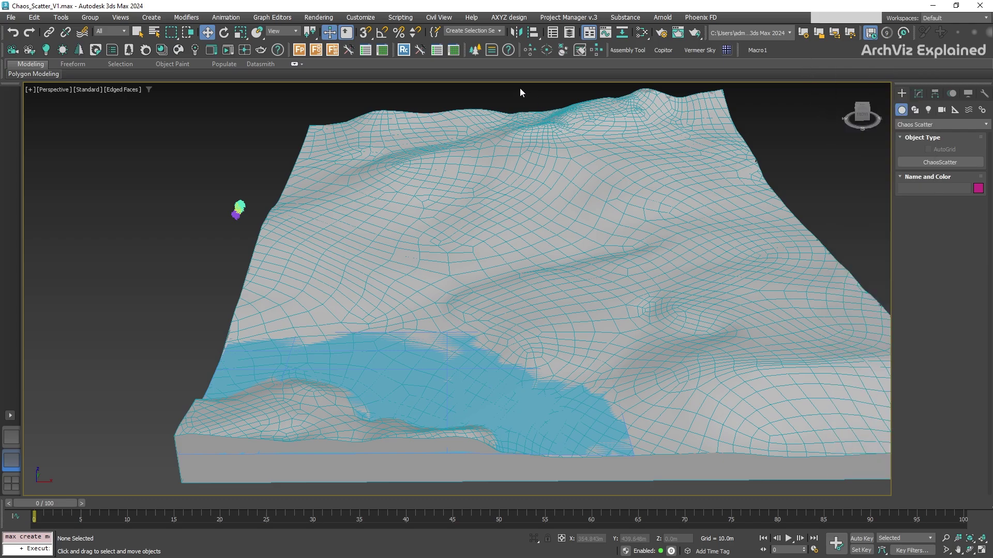
Create Chaos Scatter001 left of the terrain and open it in the Modify panel.
{"action": "left_click", "coordinate": [478, 50]}
{"action": "left_click_drag", "start_coordinate": [126, 212], "coordinate": [158, 185]}
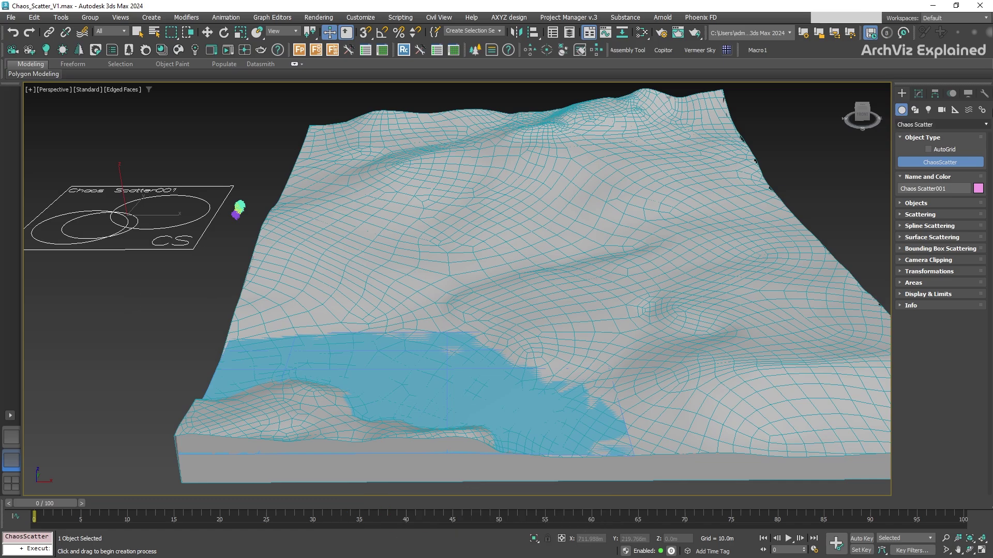
{"action": "left_click", "coordinate": [919, 94]}
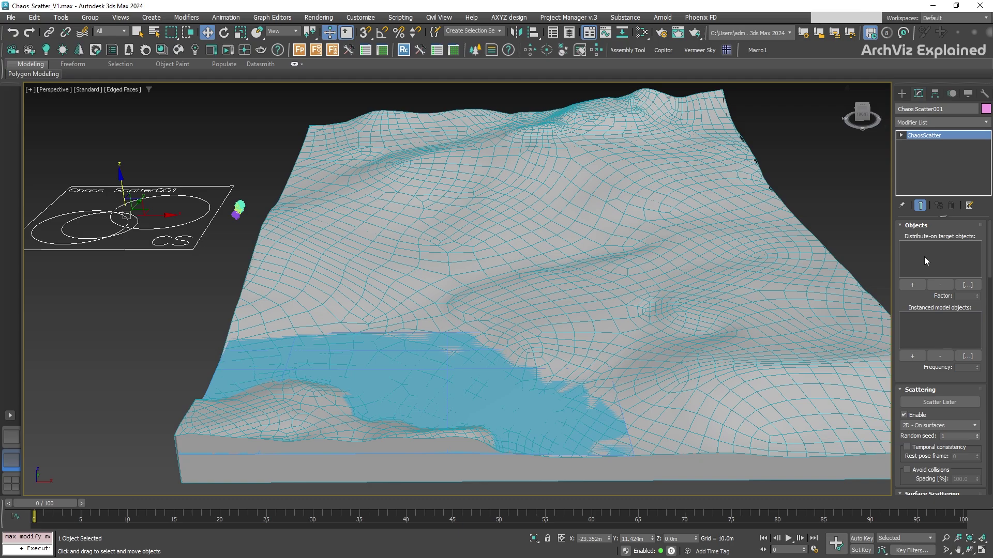
Set Terrain001 as the distribution target and the Mountain Alder tree as the instanced model.
{"action": "left_click", "coordinate": [912, 285]}
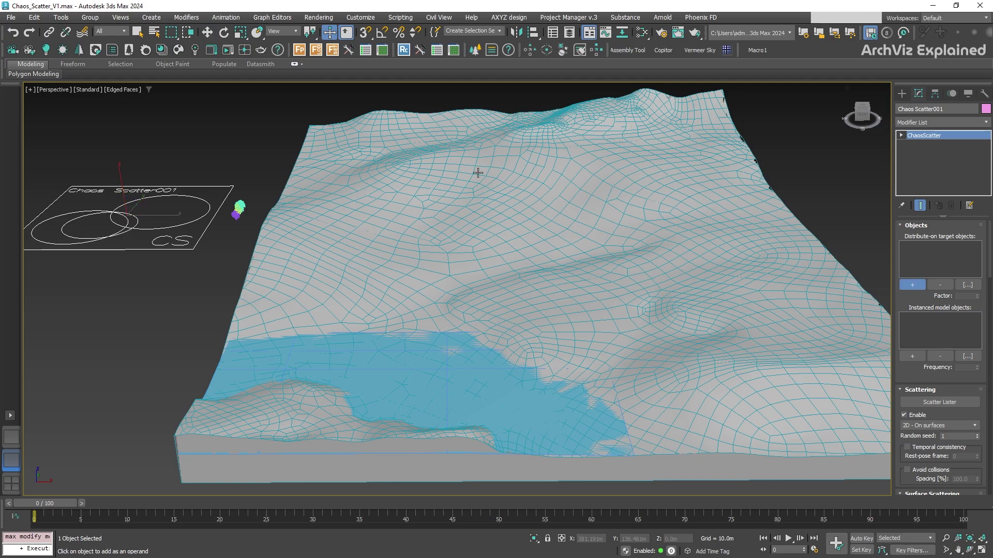
{"action": "left_click", "coordinate": [481, 235]}
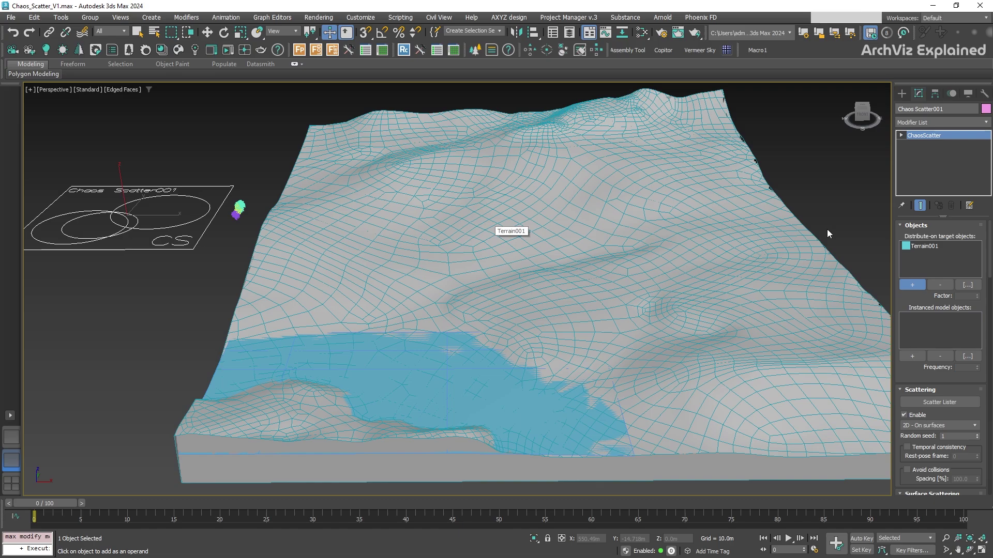
{"action": "left_click", "coordinate": [913, 356]}
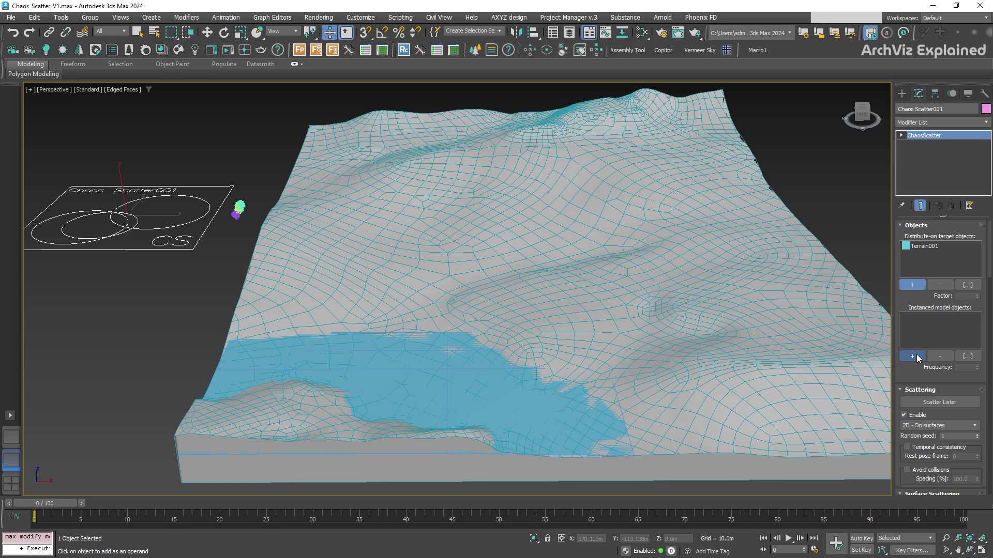
{"action": "left_click", "coordinate": [237, 210]}
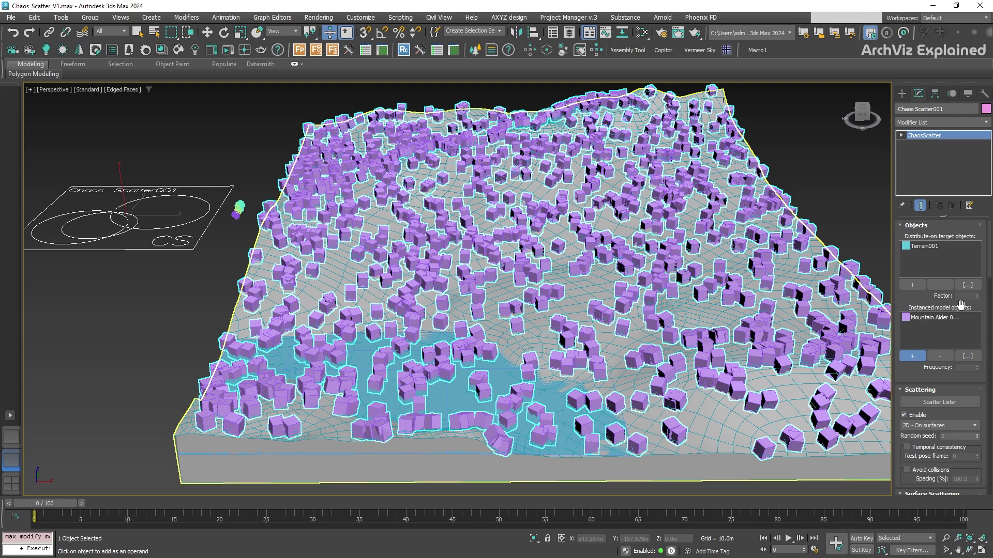
Include Mountain Alder 002_001 and 005_001 from the Forest_Objects selection set as instanced models.
{"action": "left_click", "coordinate": [967, 357]}
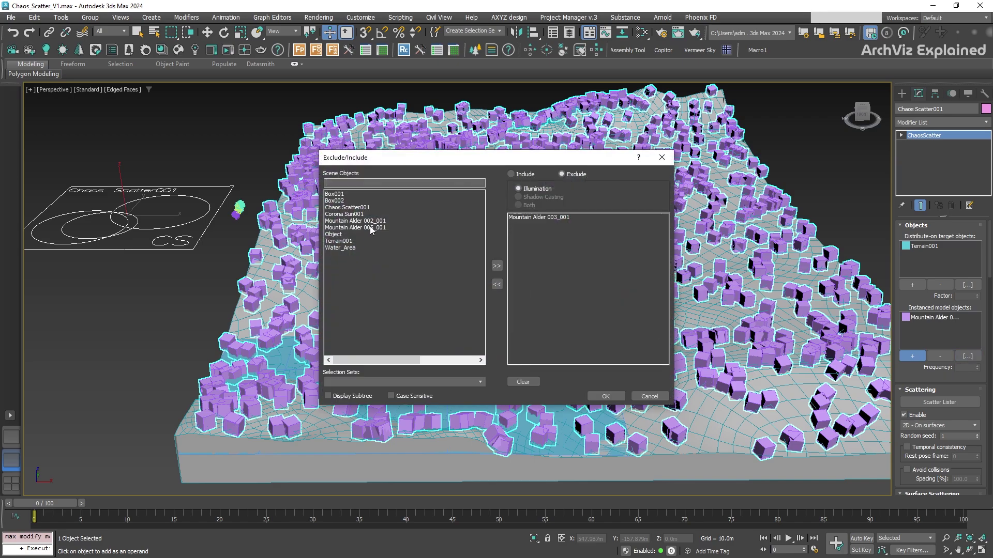
{"action": "left_click", "coordinate": [369, 221]}
{"action": "left_click", "coordinate": [369, 228], "text": "ctrl"}
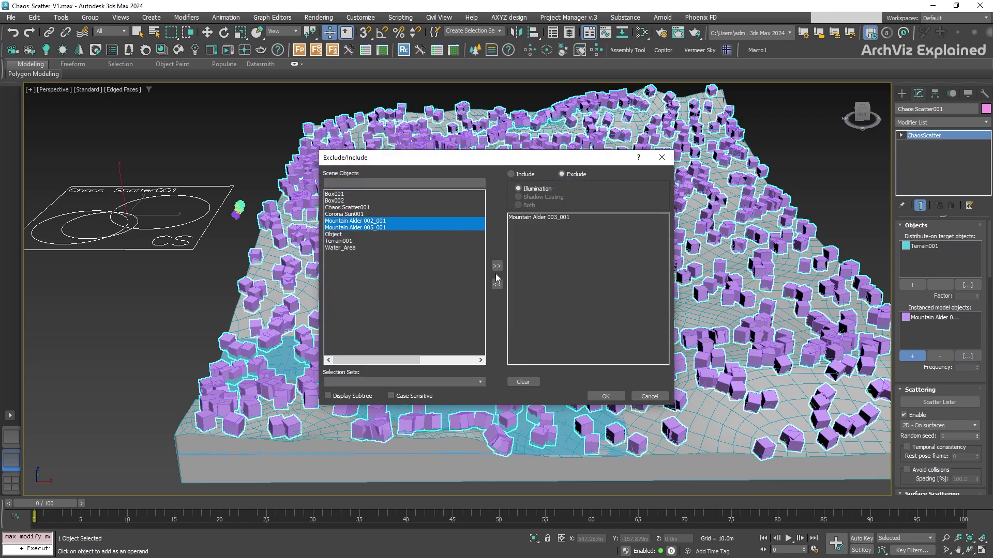
{"action": "left_click", "coordinate": [362, 221], "text": "ctrl"}
{"action": "left_click", "coordinate": [346, 248]}
{"action": "left_click", "coordinate": [472, 382]}
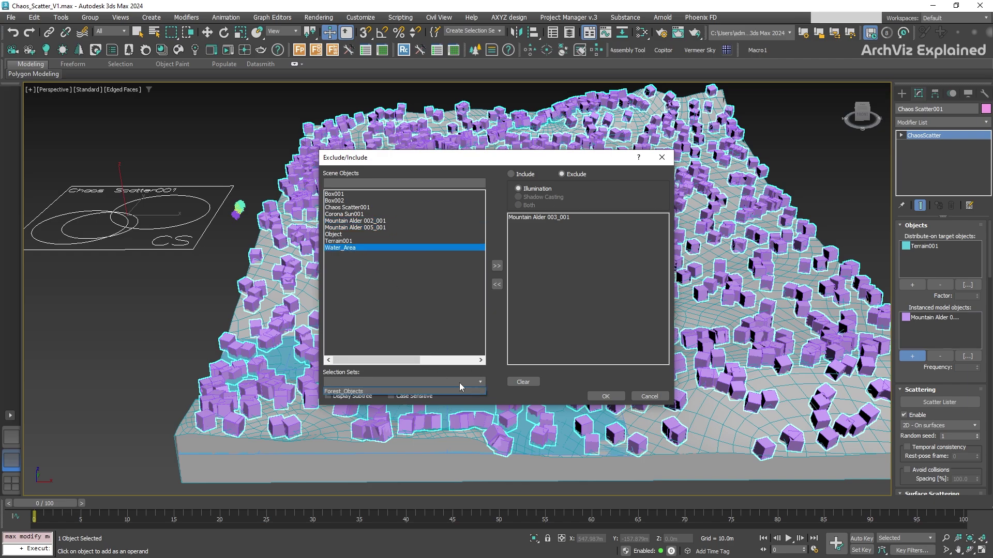
{"action": "left_click", "coordinate": [378, 391]}
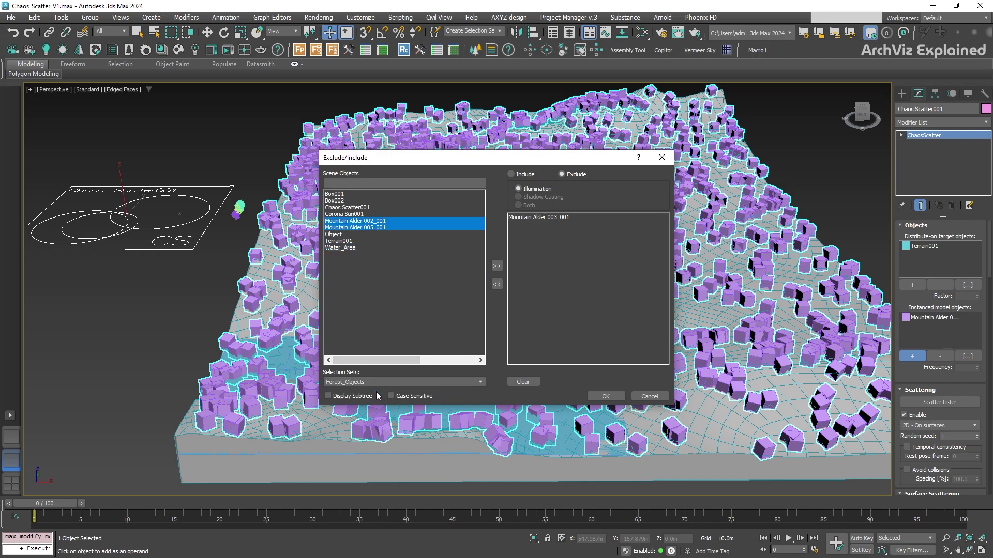
{"action": "left_click", "coordinate": [496, 265]}
{"action": "left_click", "coordinate": [515, 176]}
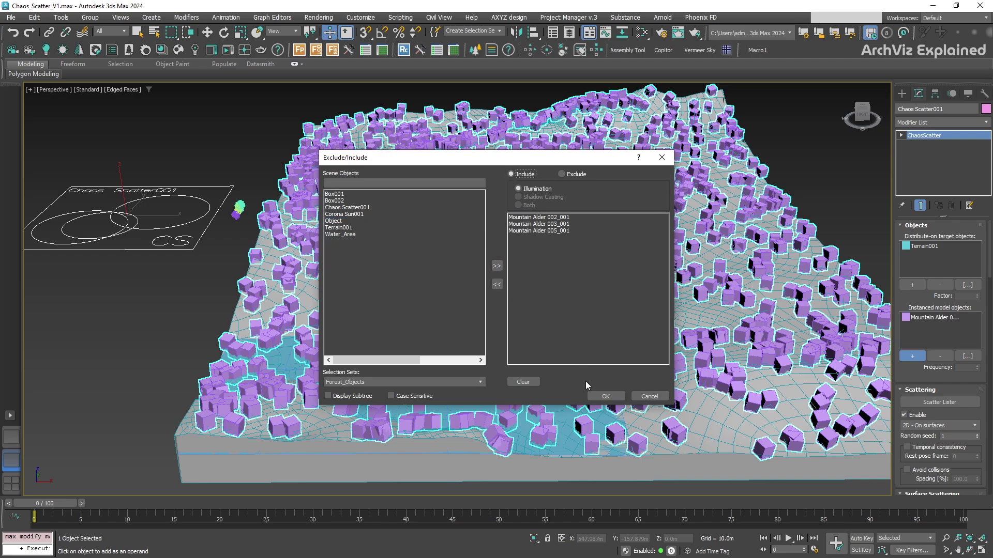
{"action": "left_click", "coordinate": [602, 397]}
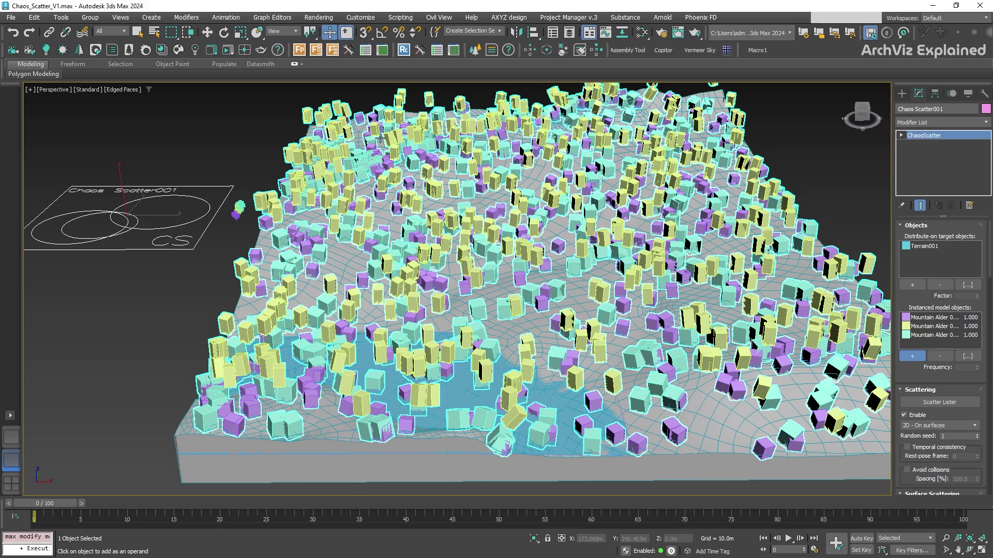
Select Mountain Alder 005_001 and turn on Affect Pivot Only in the Hierarchy panel.
{"action": "scroll", "coordinate": [380, 171], "scroll_direction": "up", "scroll_amount": 2}
{"action": "middle_click_drag", "start_coordinate": [380, 172], "coordinate": [371, 153], "text": "alt"}
{"action": "middle_click_drag", "start_coordinate": [219, 261], "coordinate": [259, 286], "text": "alt"}
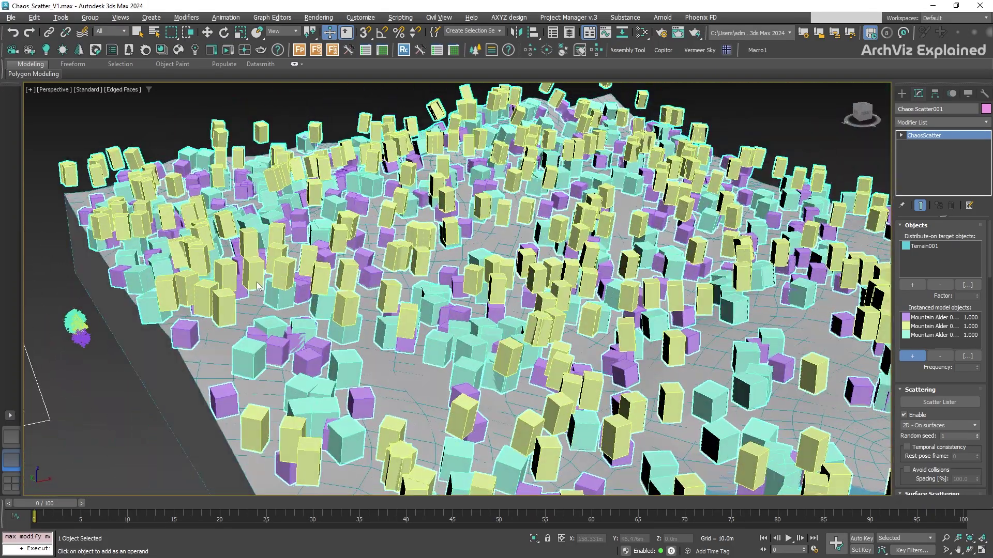
{"action": "scroll", "coordinate": [219, 325], "scroll_direction": "up", "scroll_amount": 2}
{"action": "scroll", "coordinate": [219, 325], "scroll_direction": "up", "scroll_amount": 5}
{"action": "scroll", "coordinate": [221, 272], "scroll_direction": "down", "scroll_amount": 4}
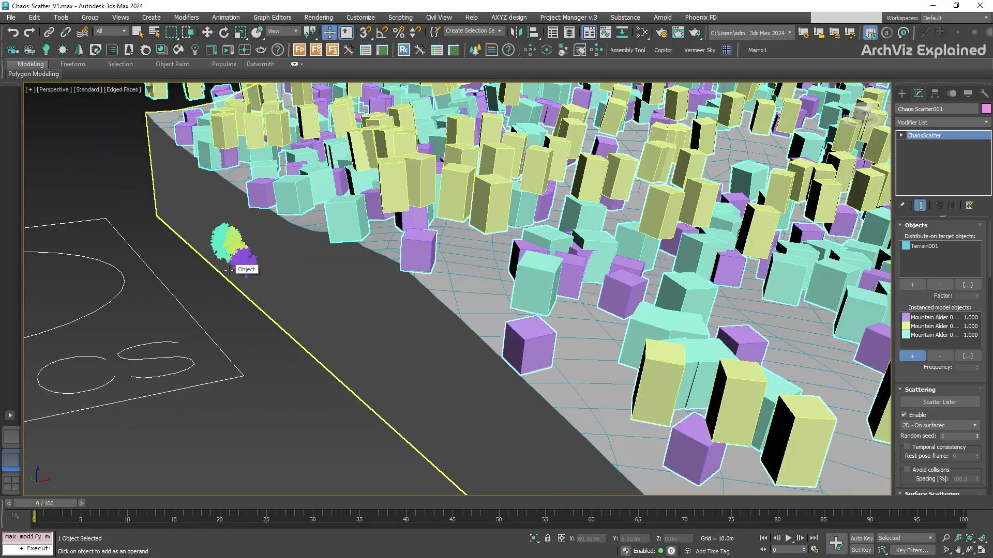
{"action": "scroll", "coordinate": [232, 239], "scroll_direction": "up", "scroll_amount": 3}
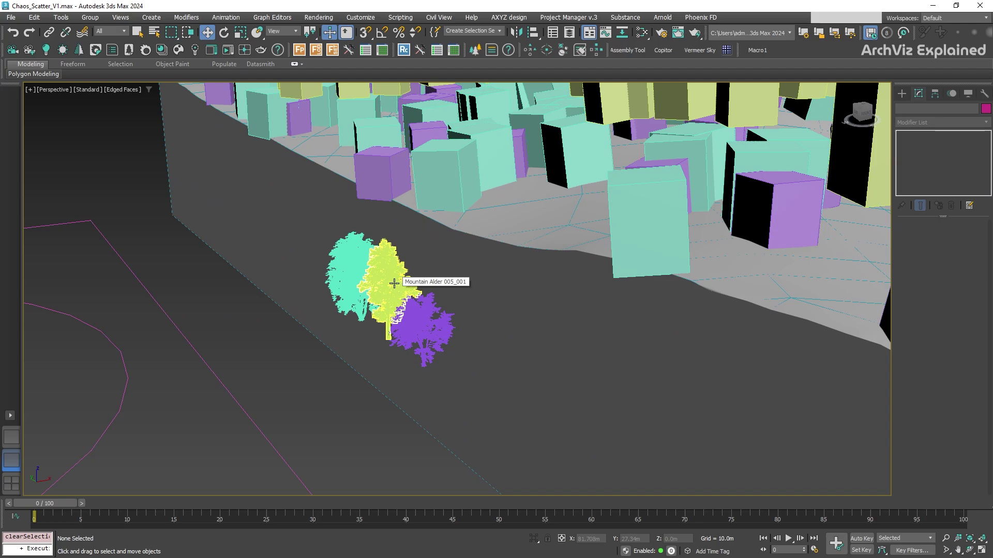
{"action": "left_click", "coordinate": [394, 284]}
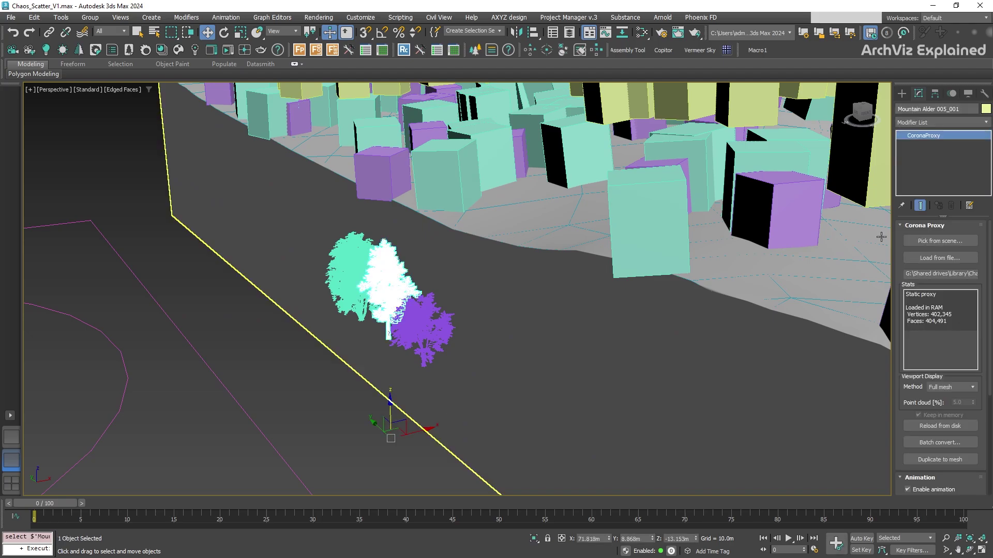
{"action": "left_click", "coordinate": [934, 94]}
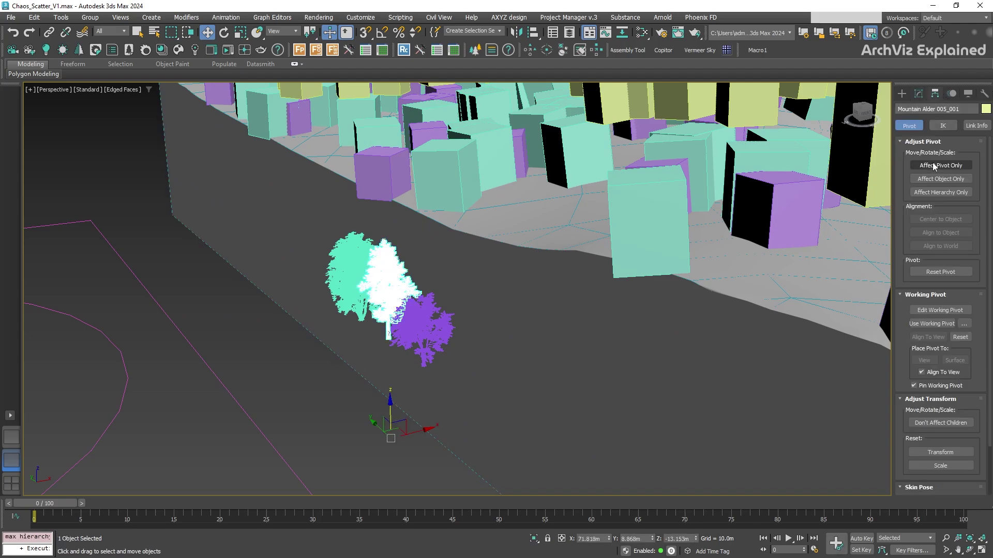
{"action": "left_click", "coordinate": [934, 166]}
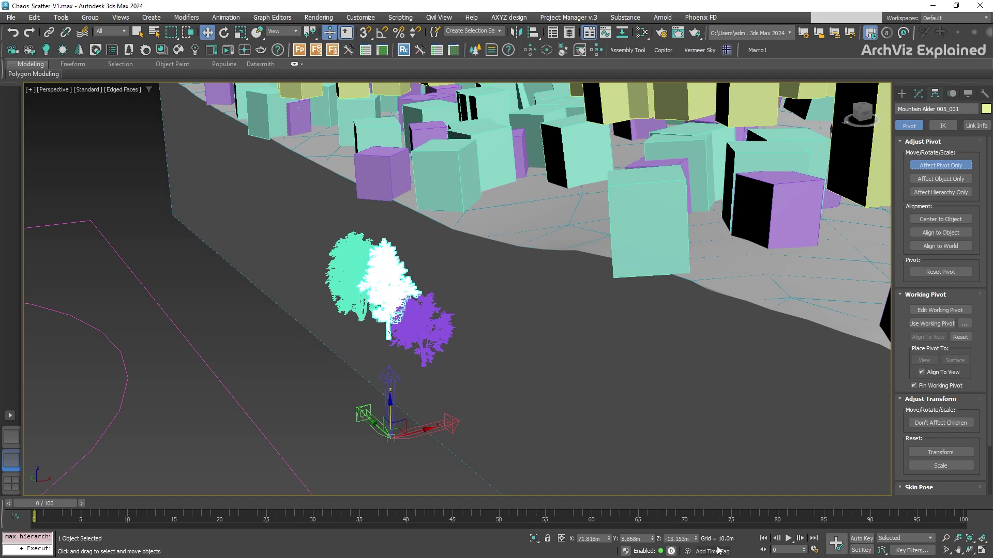
Try setting the pivot's Z position to 0, then undo it back to -13.153m.
{"action": "middle_click_drag", "start_coordinate": [517, 372], "coordinate": [554, 357], "text": "alt"}
{"action": "left_click", "coordinate": [682, 538]}
{"action": "type", "text": "0"}
{"action": "key", "text": "Return"}
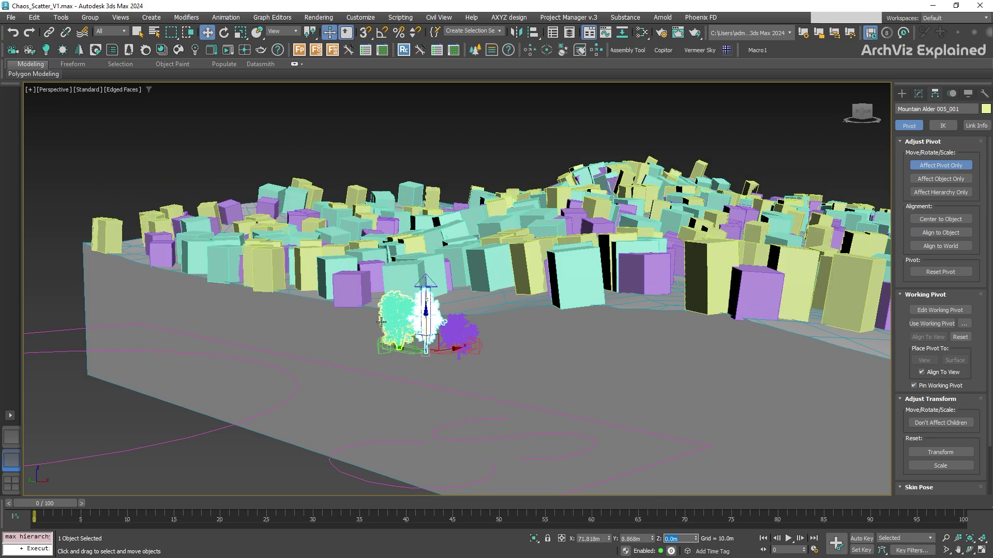
{"action": "key", "text": "ctrl+z"}
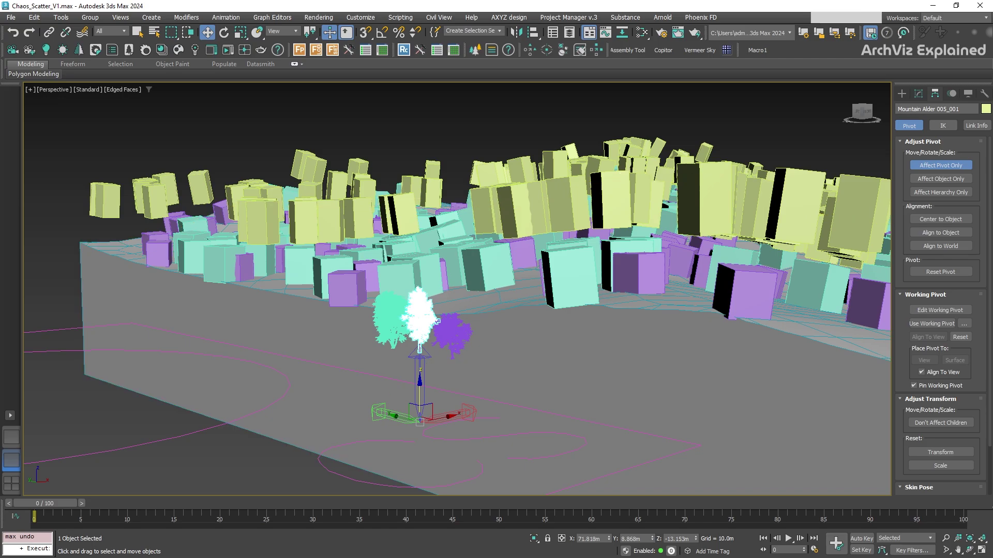
Use Pivot Placer to move the alder pivots to the bounding-box Z Minimum and apply.
{"action": "left_click", "coordinate": [545, 50]}
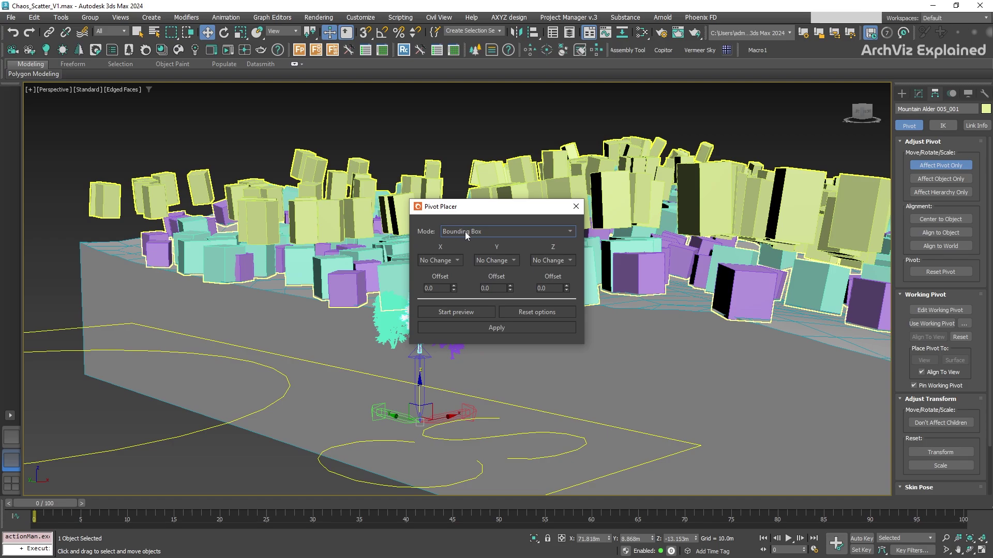
{"action": "left_click_drag", "start_coordinate": [489, 210], "coordinate": [548, 198]}
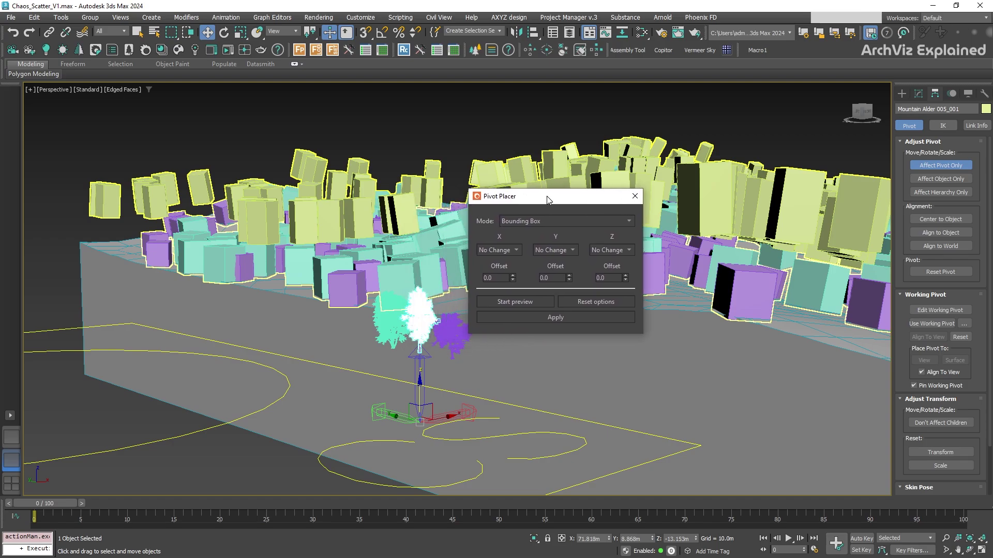
{"action": "left_click", "coordinate": [612, 249]}
{"action": "left_click", "coordinate": [613, 268]}
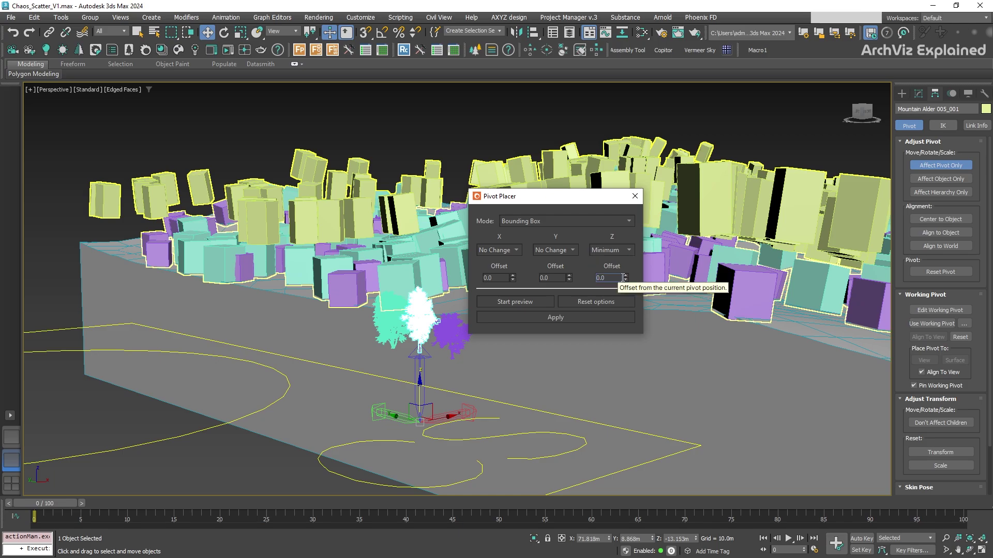
{"action": "left_click", "coordinate": [507, 301]}
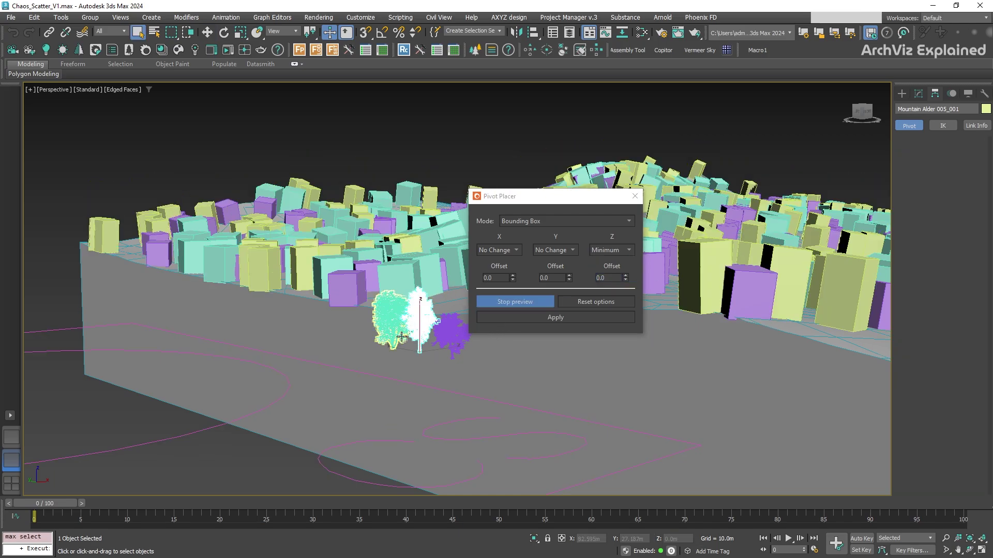
{"action": "key", "text": "z"}
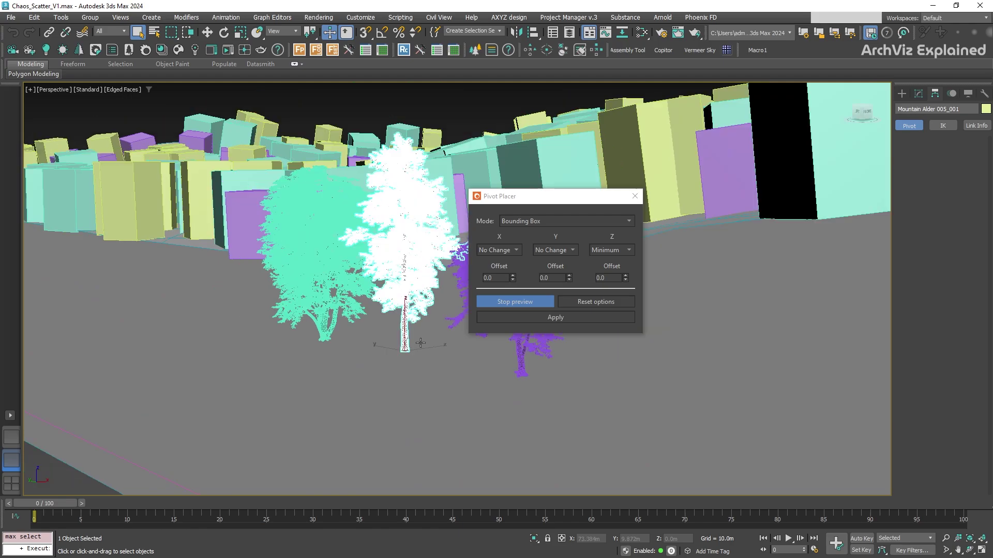
{"action": "left_click", "coordinate": [531, 318]}
{"action": "left_click", "coordinate": [634, 196]}
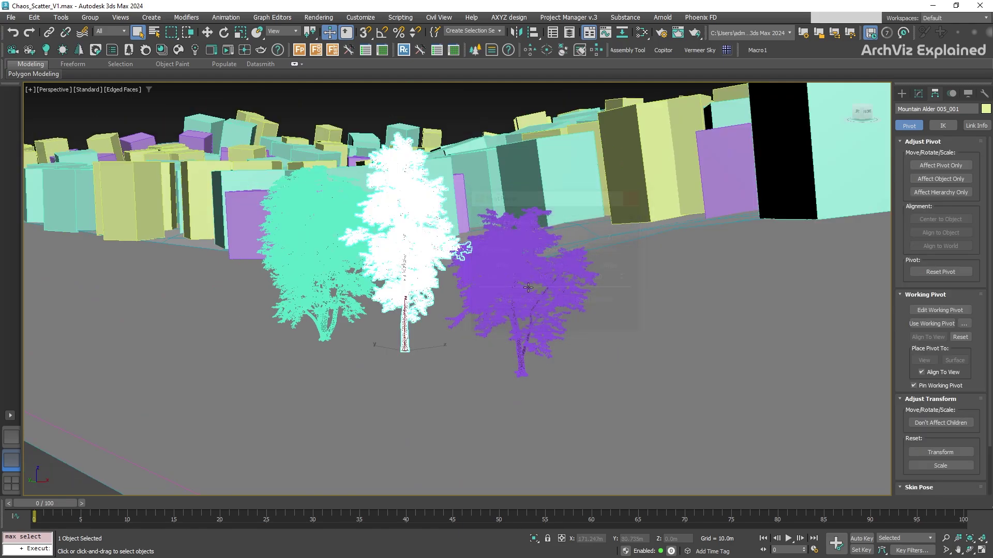
Zoom out and orbit to view the whole scattered terrain.
{"action": "scroll", "coordinate": [534, 278], "scroll_direction": "down", "scroll_amount": 10}
{"action": "middle_click_drag", "start_coordinate": [534, 277], "coordinate": [378, 273], "text": "alt"}
{"action": "scroll", "coordinate": [378, 273], "scroll_direction": "down", "scroll_amount": 2}
{"action": "scroll", "coordinate": [377, 274], "scroll_direction": "down", "scroll_amount": 2}
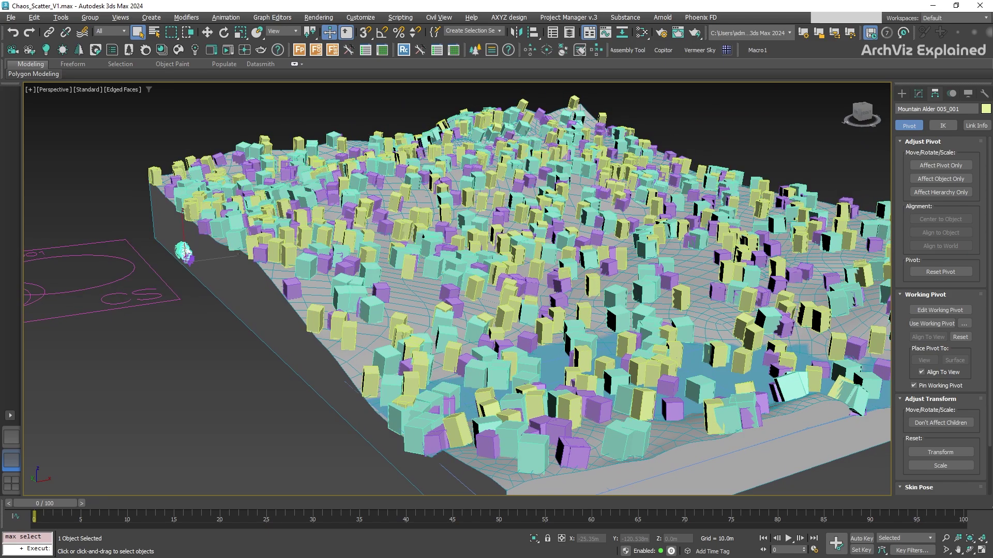
Select Chaos Scatter001 and set the second Mountain Alder's frequency to 0.4, then 5.
{"action": "middle_click_drag", "start_coordinate": [585, 289], "coordinate": [608, 287], "text": "alt"}
{"action": "left_click", "coordinate": [609, 288]}
{"action": "left_click", "coordinate": [917, 97]}
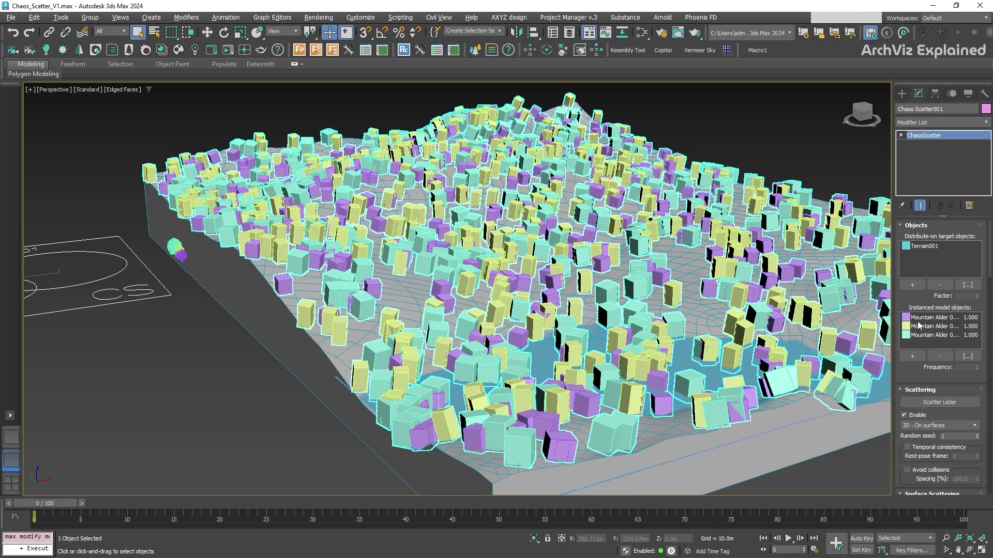
{"action": "left_click", "coordinate": [929, 327]}
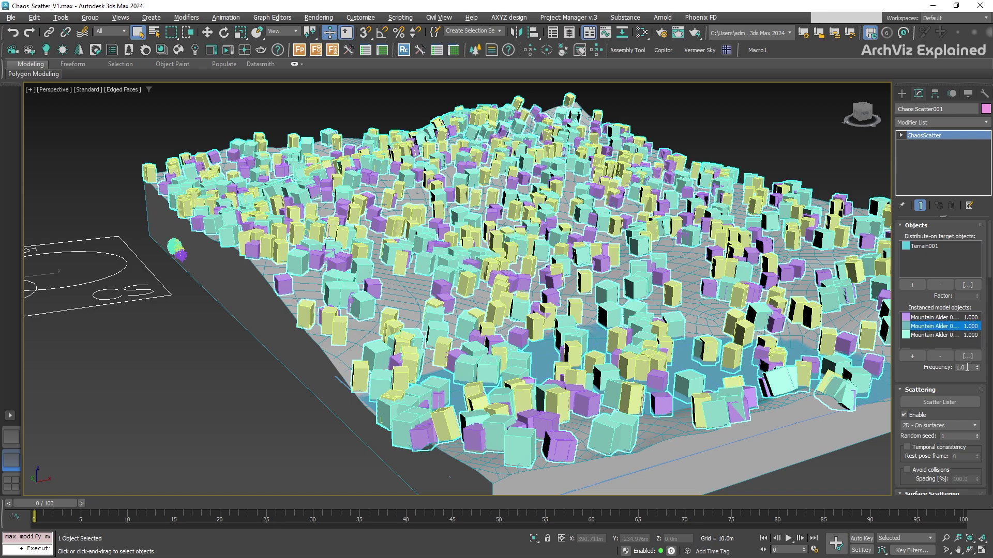
{"action": "type", "text": "0.4"}
{"action": "key", "text": "Return"}
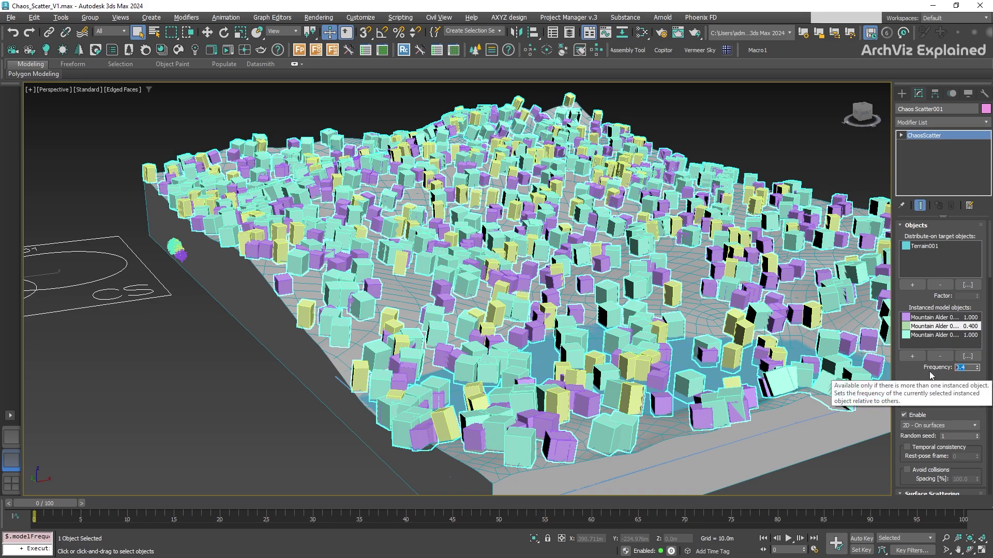
{"action": "type", "text": "5"}
{"action": "key", "text": "Return"}
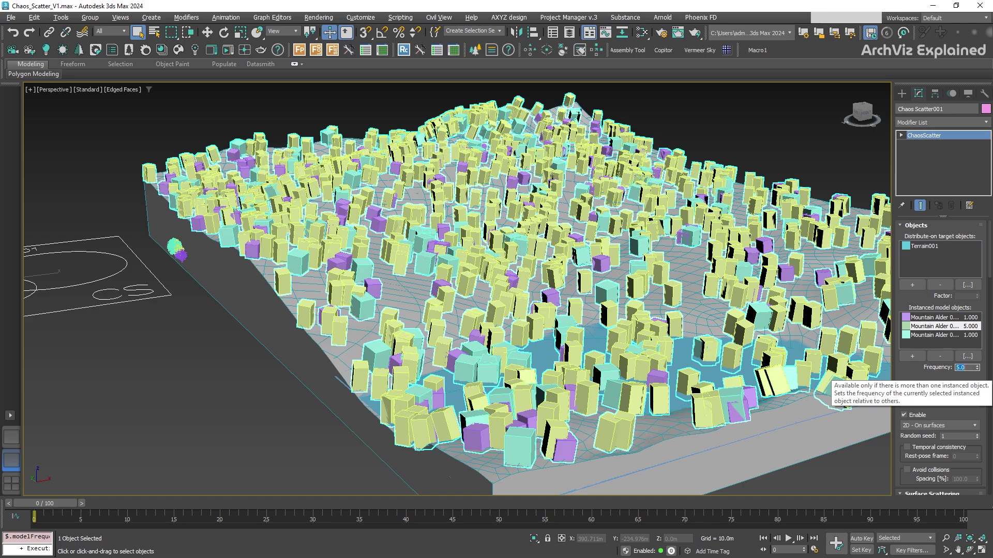
View through Corona Camera002 with Corona Interactive rendering, then select Chaos Scatter001.
{"action": "key", "text": "c"}
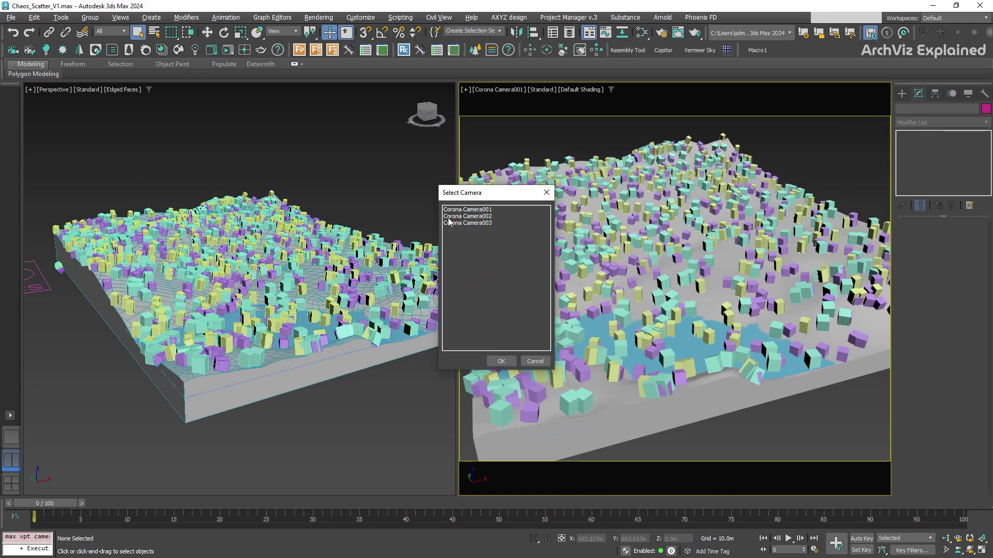
{"action": "double_click", "coordinate": [468, 218]}
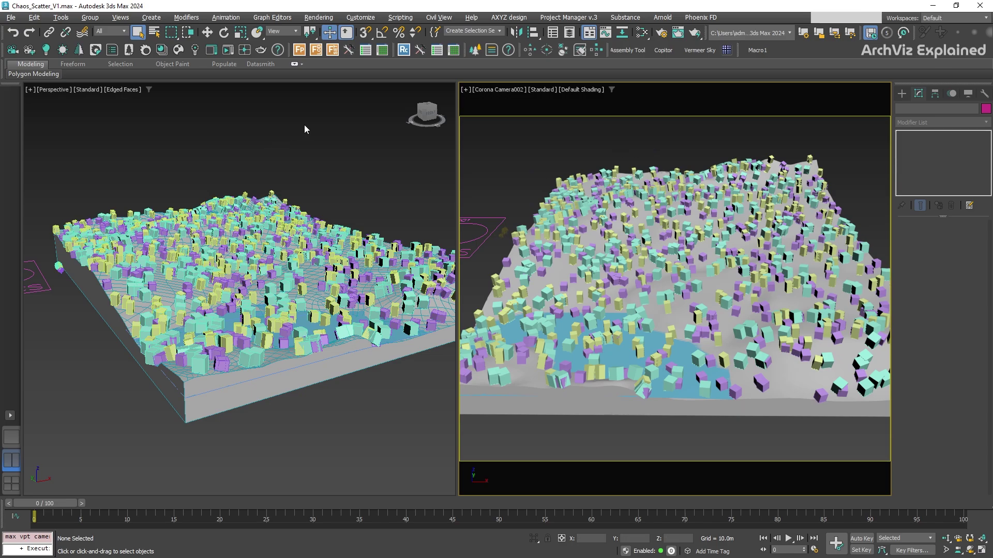
{"action": "key", "text": "alt+r"}
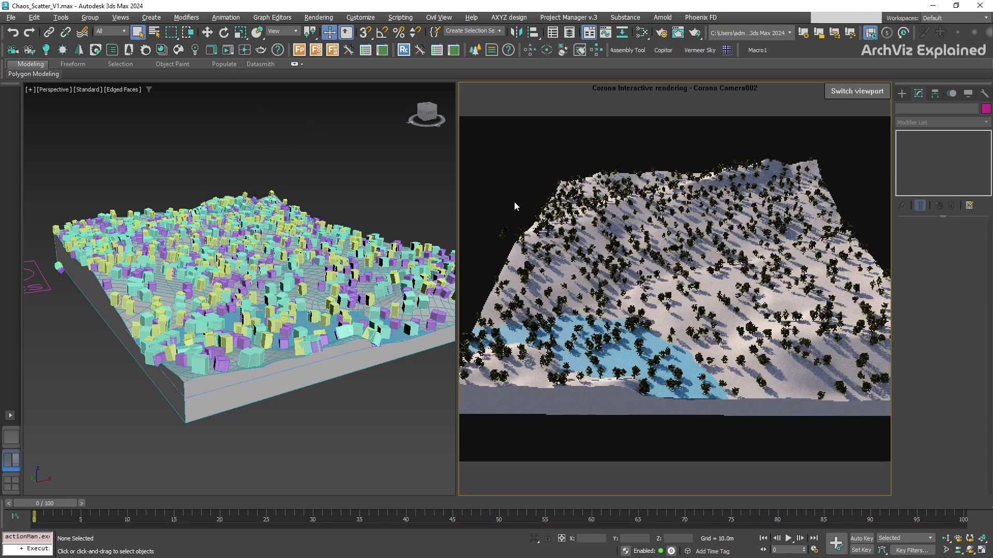
{"action": "left_click", "coordinate": [119, 259]}
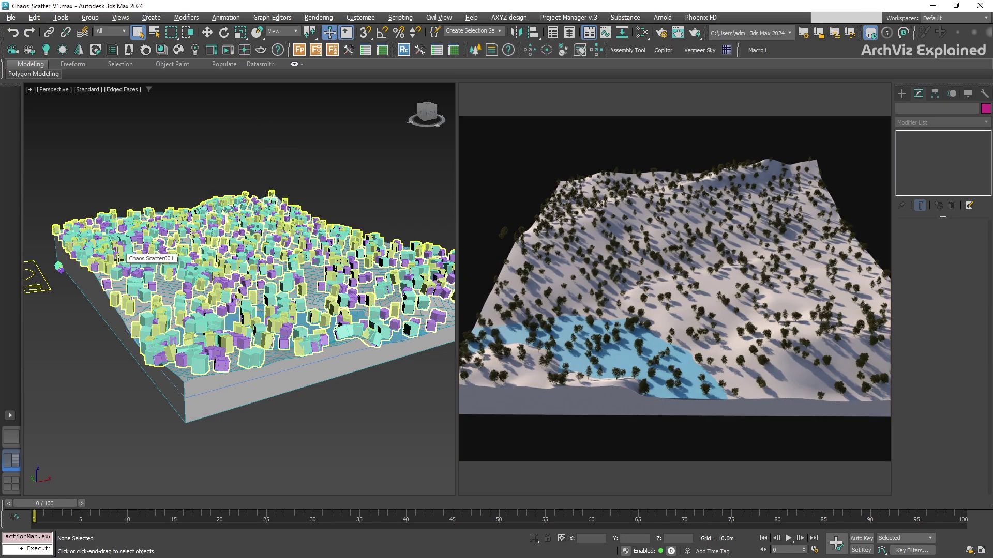
{"action": "left_click", "coordinate": [129, 323]}
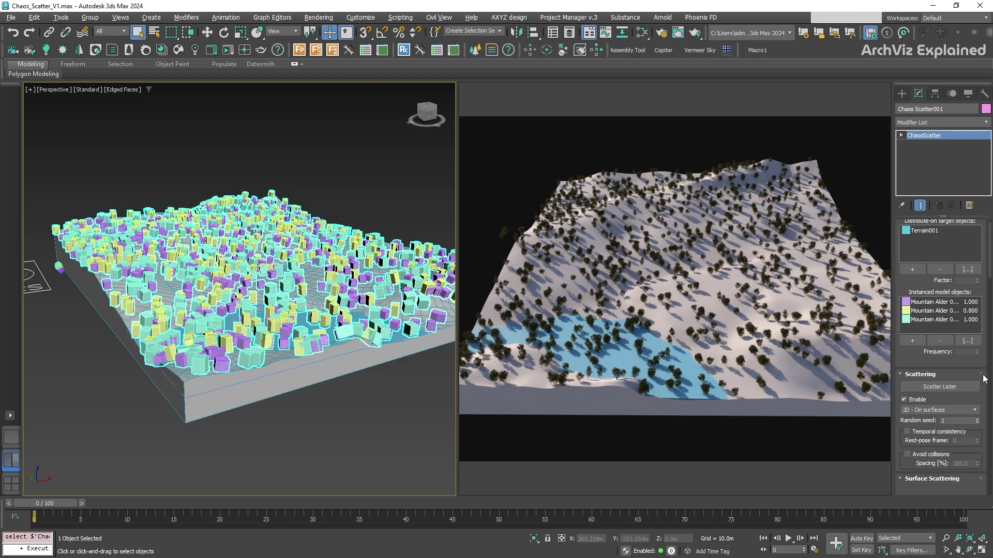
Set the Surface Scattering count to 2000.
{"action": "scroll", "coordinate": [984, 379], "scroll_direction": "down", "scroll_amount": 3}
{"action": "scroll", "coordinate": [983, 413], "scroll_direction": "down", "scroll_amount": 4}
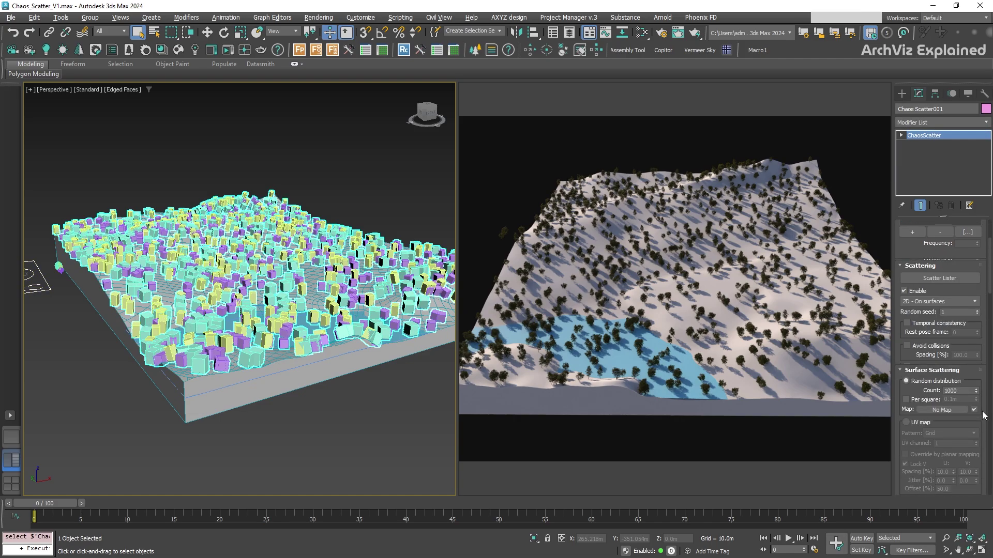
{"action": "scroll", "coordinate": [984, 415], "scroll_direction": "down", "scroll_amount": 5}
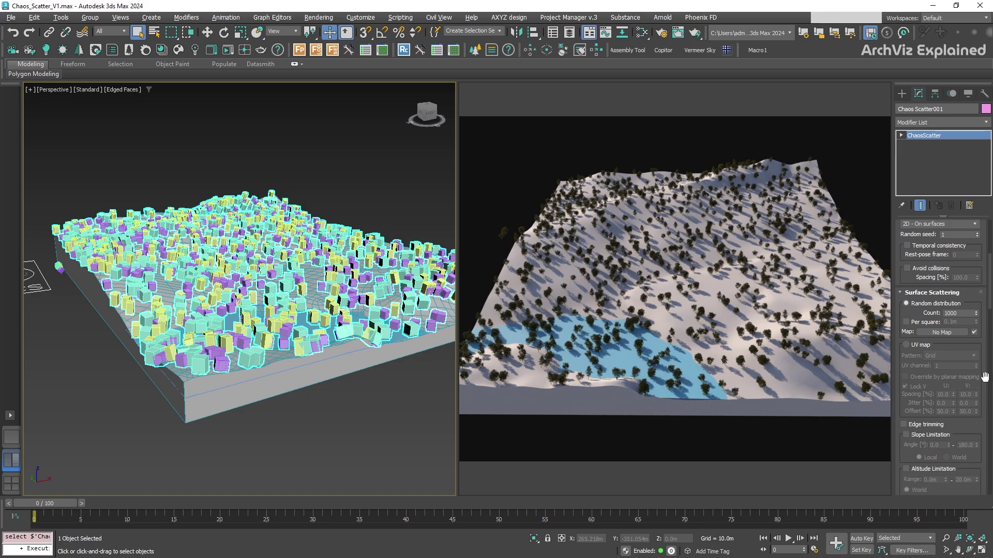
{"action": "double_click", "coordinate": [950, 314]}
{"action": "type", "text": "20"}
{"action": "key", "text": "Return"}
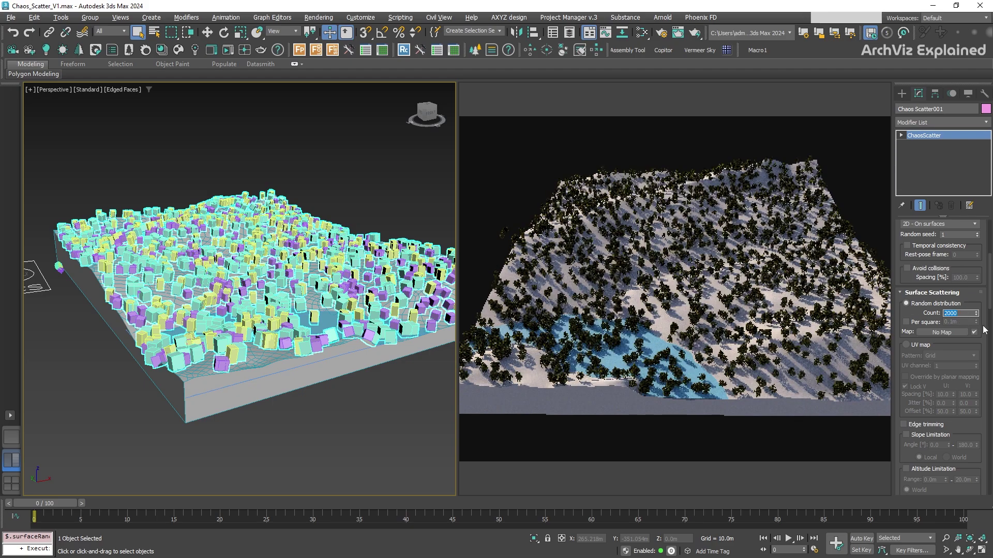
Set Max instances in Display & Limits to 5000.
{"action": "left_click_drag", "start_coordinate": [987, 305], "coordinate": [987, 423]}
{"action": "scroll", "coordinate": [934, 333], "scroll_direction": "down", "scroll_amount": 10}
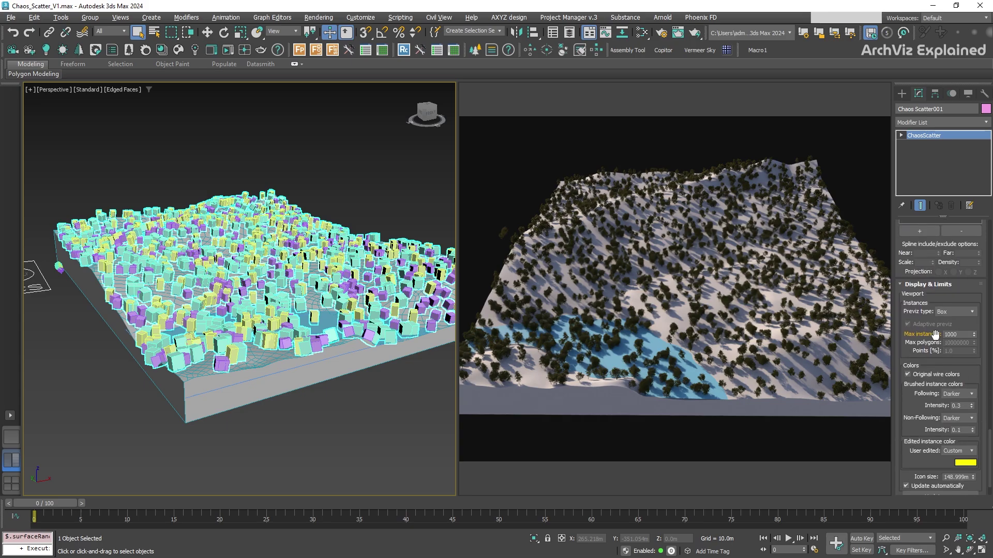
{"action": "double_click", "coordinate": [965, 335]}
{"action": "type", "text": "5"}
{"action": "key", "text": "Return"}
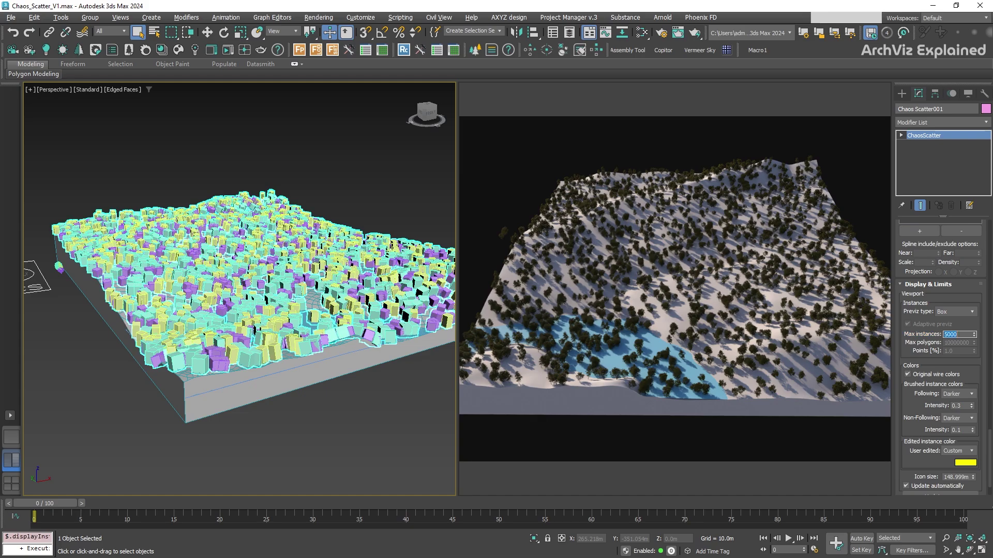
{"action": "left_click", "coordinate": [990, 440]}
Raise the scatter count from 2000 to 4000.
{"action": "left_click_drag", "start_coordinate": [990, 440], "coordinate": [990, 269]}
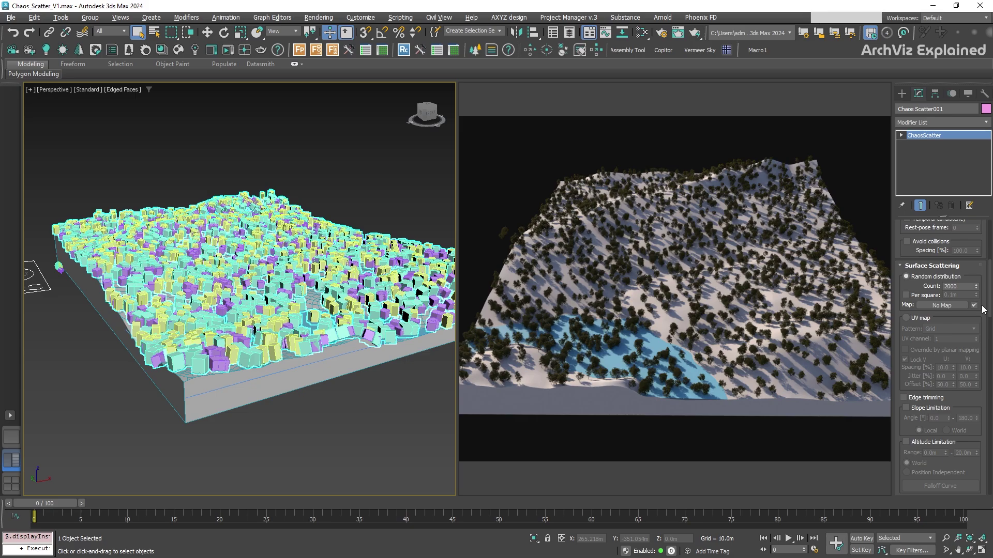
{"action": "left_click_drag", "start_coordinate": [964, 286], "coordinate": [927, 285]}
{"action": "type", "text": "4000"}
{"action": "key", "text": "Return"}
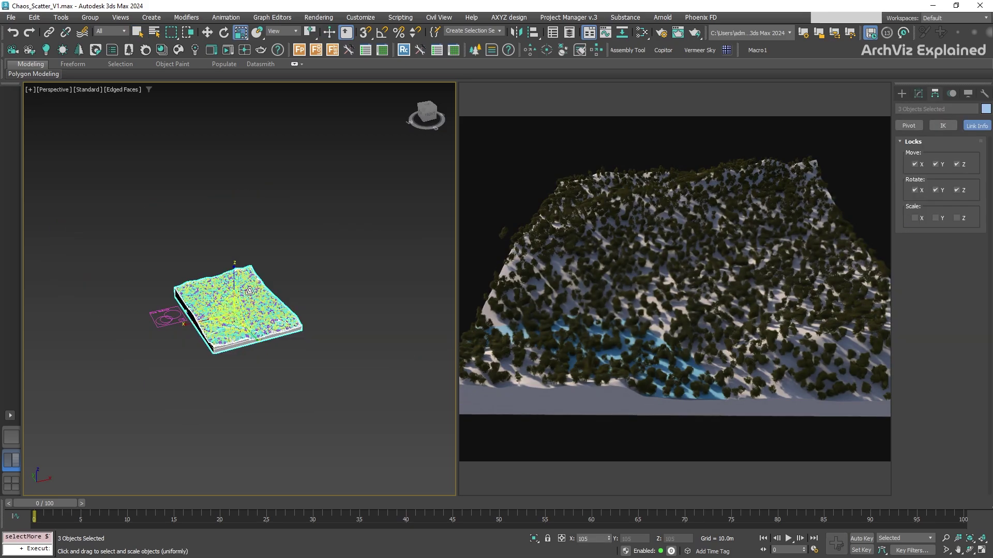
Scale the terrain and its forest scatter up, then back down, checking the trees follow.
{"action": "scroll", "coordinate": [291, 239], "scroll_direction": "up", "scroll_amount": 5}
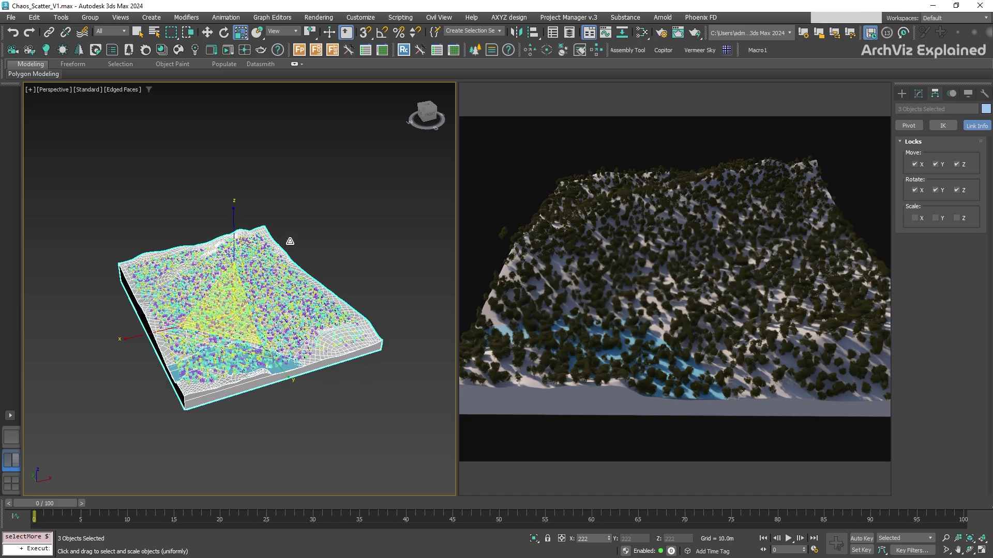
{"action": "left_click_drag", "start_coordinate": [291, 240], "coordinate": [325, 190]}
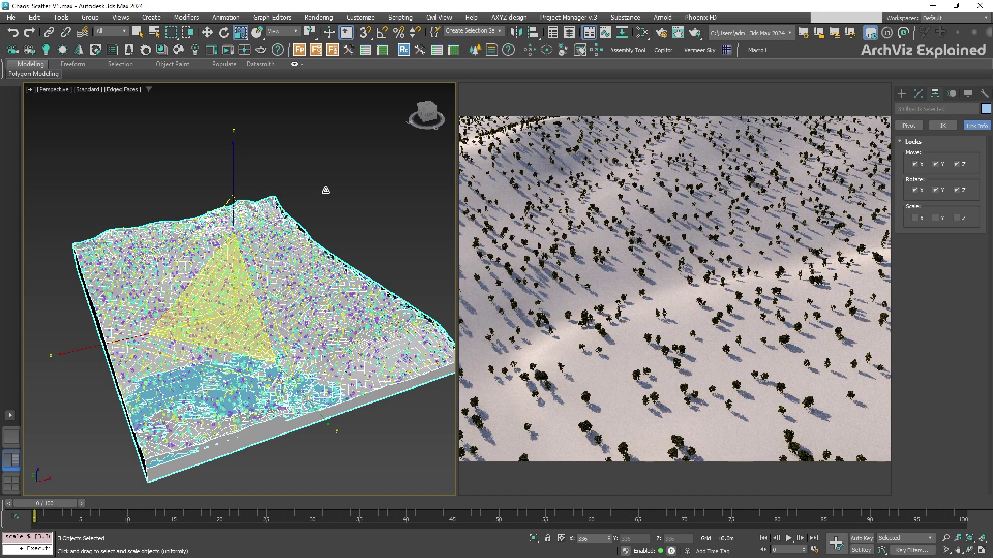
{"action": "left_click_drag", "start_coordinate": [326, 189], "coordinate": [209, 484]}
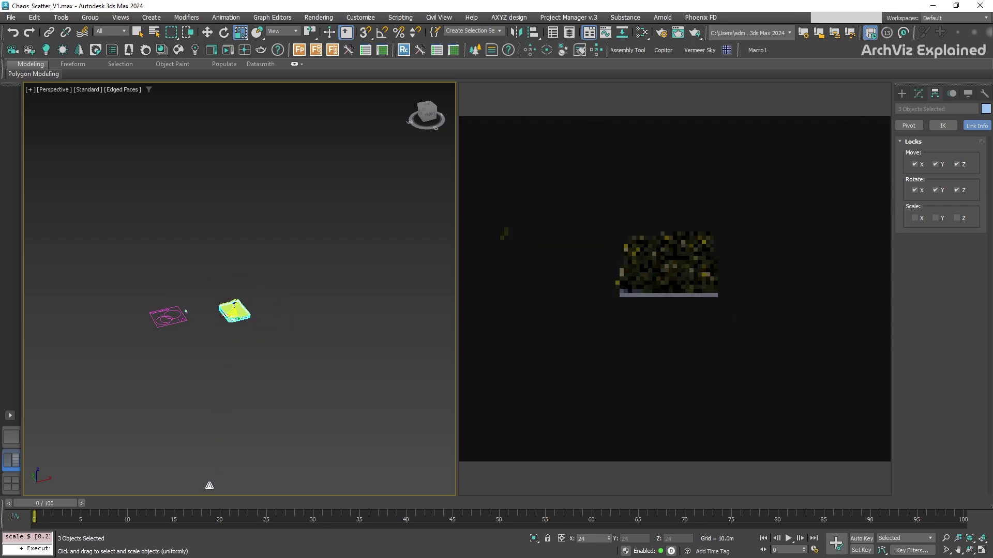
{"action": "scroll", "coordinate": [244, 295], "scroll_direction": "up", "scroll_amount": 10}
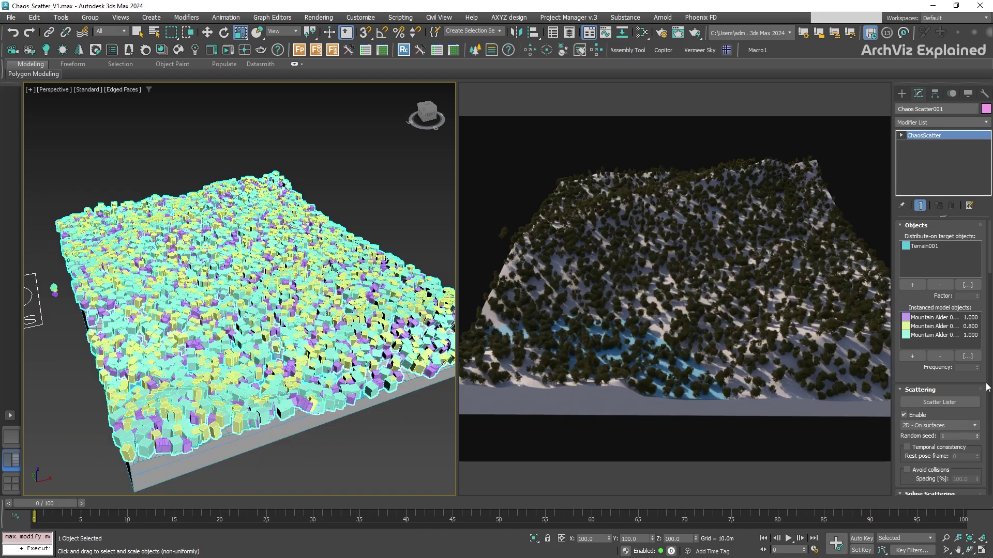
Set the Chaos Scatter001 count to 10 and pan across the terrain to check coverage.
{"action": "scroll", "coordinate": [987, 388], "scroll_direction": "down", "scroll_amount": 3}
{"action": "scroll", "coordinate": [987, 388], "scroll_direction": "down", "scroll_amount": 2}
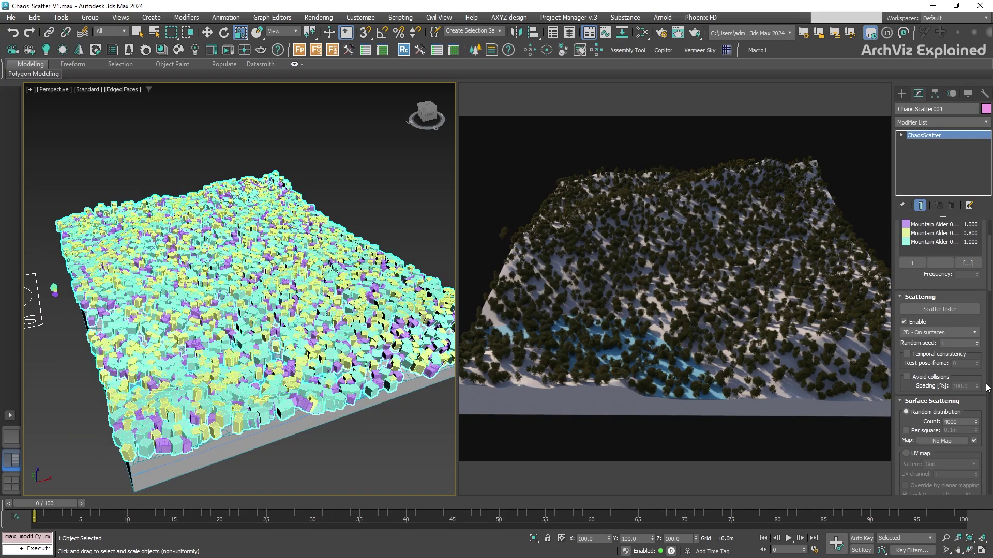
{"action": "scroll", "coordinate": [987, 388], "scroll_direction": "down", "scroll_amount": 5}
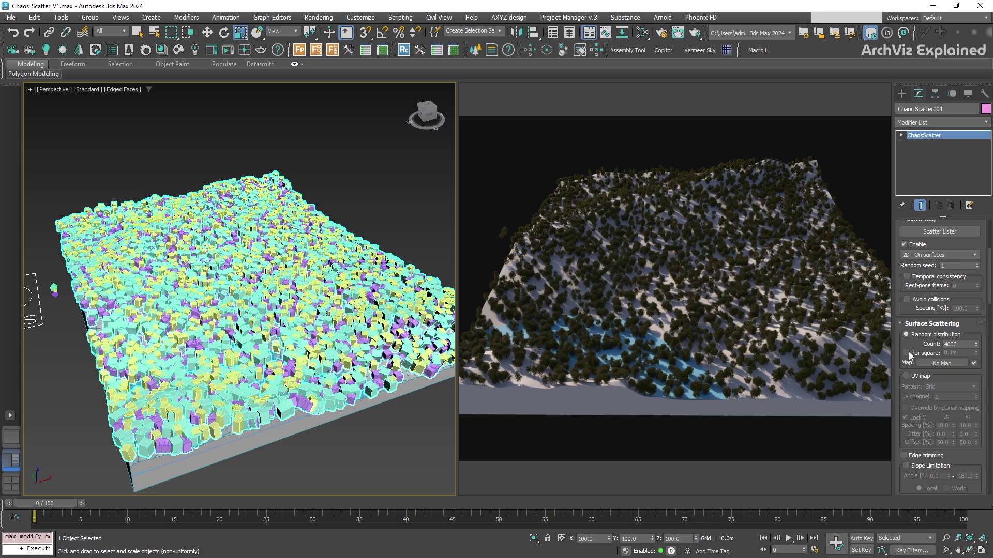
{"action": "mouse_move", "coordinate": [911, 354]}
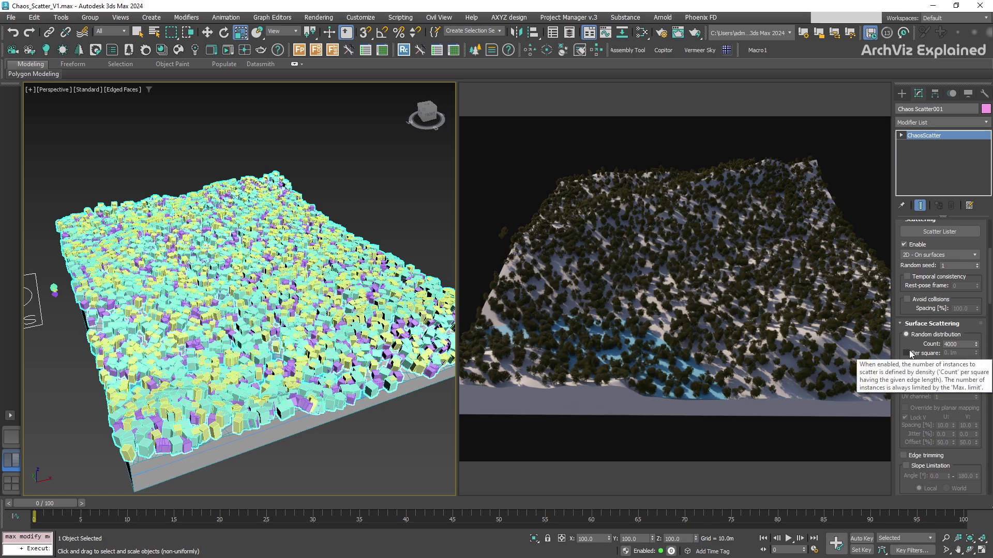
{"action": "double_click", "coordinate": [958, 343]}
{"action": "type", "text": "10"}
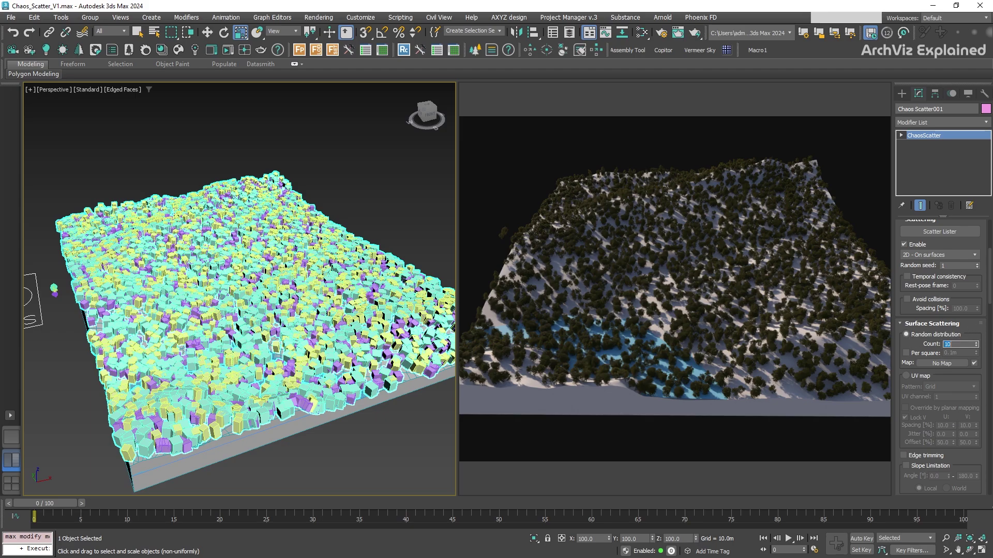
{"action": "key", "text": "Return"}
{"action": "middle_click_drag", "start_coordinate": [194, 264], "coordinate": [218, 302]}
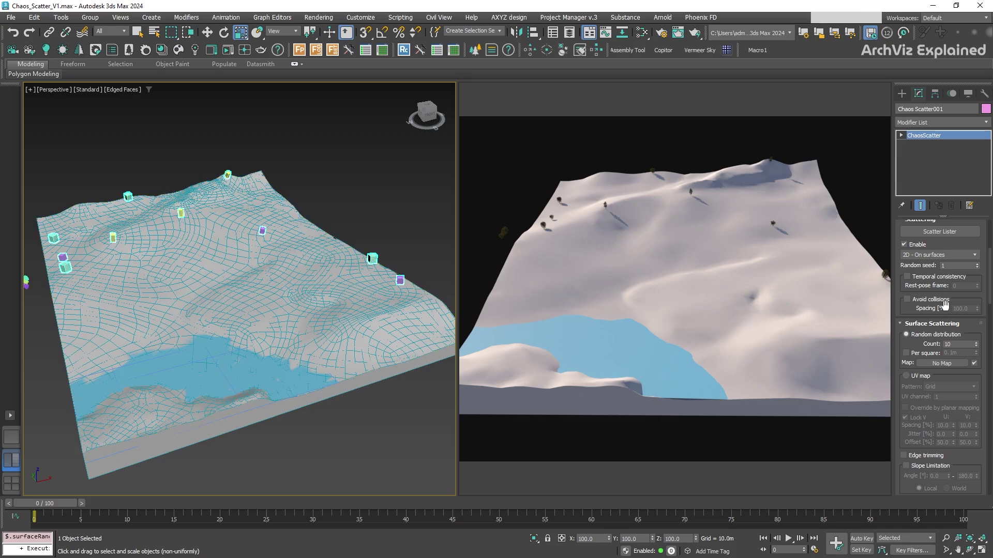
Enable Per square with a count of 50 and set the density area to 50 m.
{"action": "left_click", "coordinate": [915, 354]}
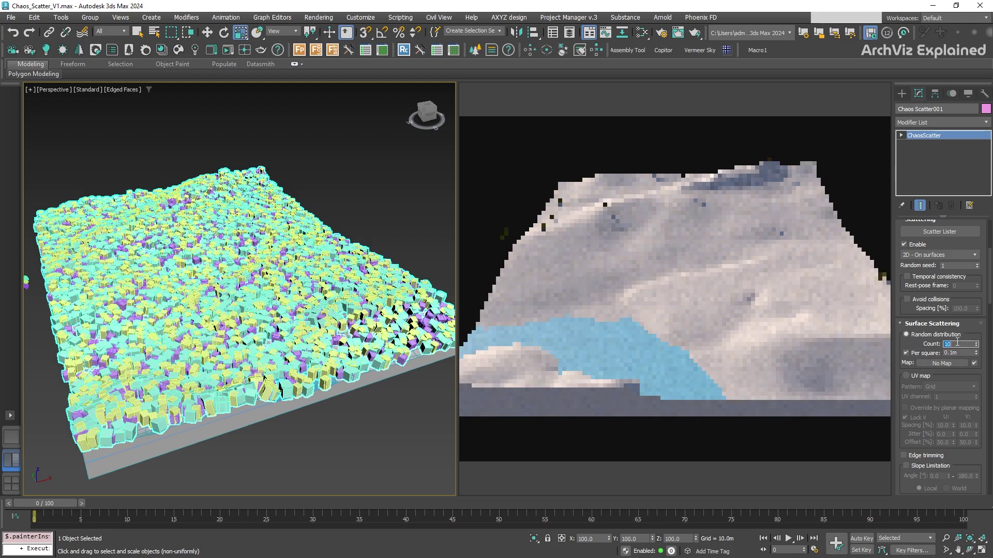
{"action": "type", "text": "50"}
{"action": "key", "text": "Return"}
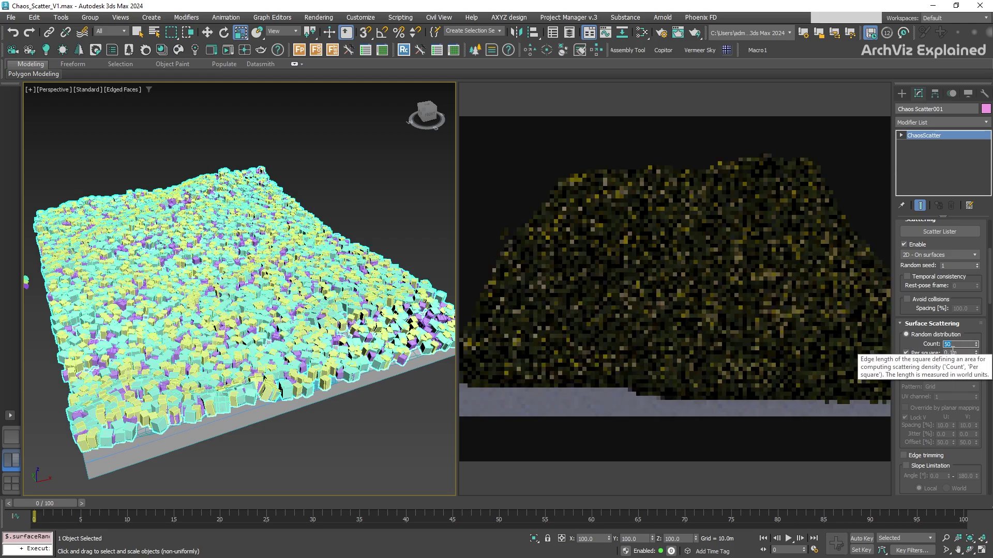
{"action": "double_click", "coordinate": [953, 352]}
{"action": "type", "text": "100"}
{"action": "key", "text": "Return"}
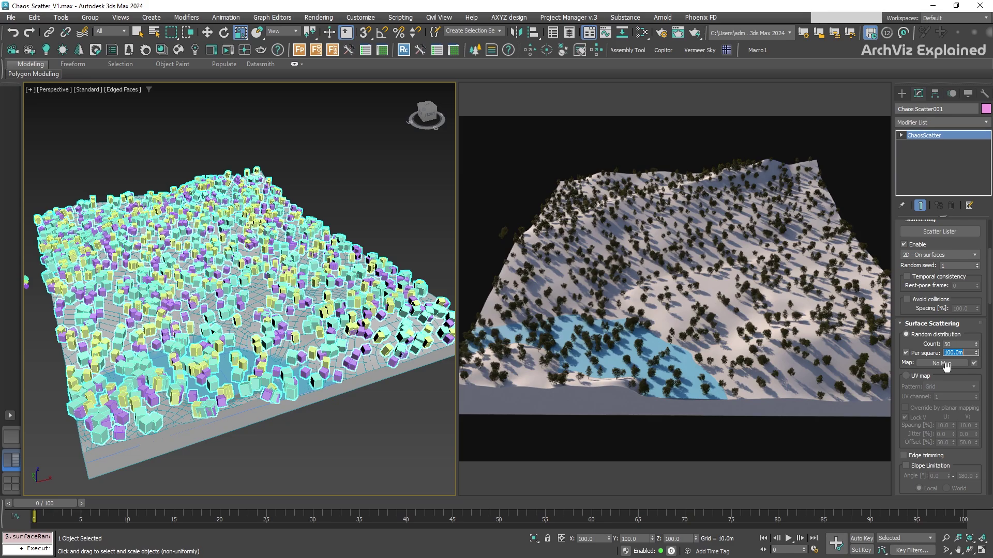
{"action": "type", "text": "50"}
{"action": "key", "text": "Return"}
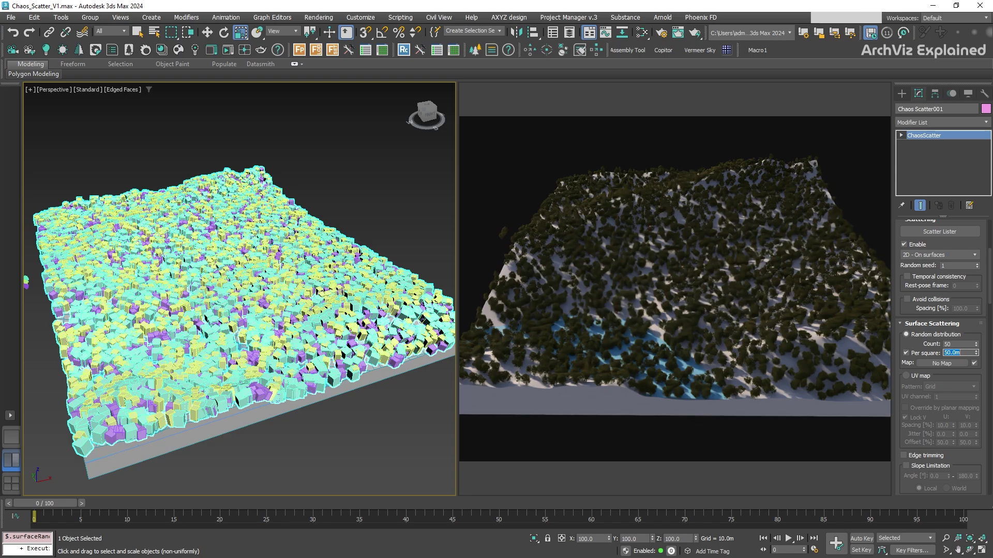
Instance the Map #51 patches bitmap into the scatter density map slot, then minimize the Slate editor.
{"action": "key", "text": "m"}
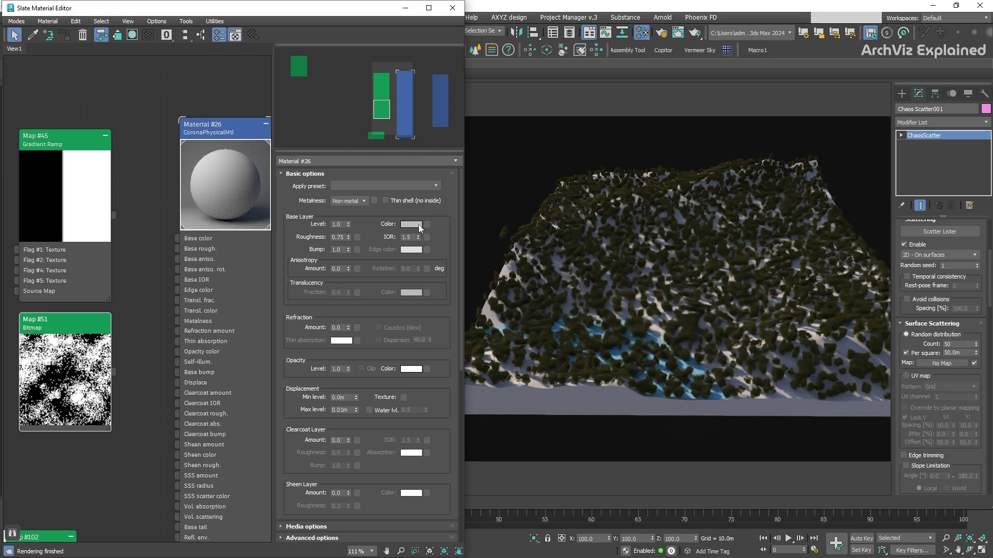
{"action": "left_click_drag", "start_coordinate": [114, 215], "coordinate": [940, 363]}
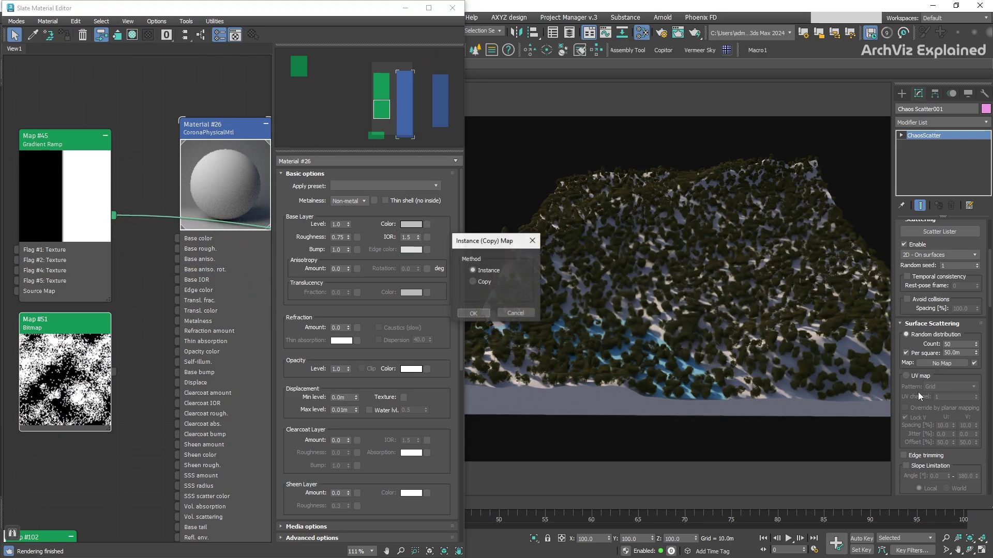
{"action": "left_click", "coordinate": [481, 313]}
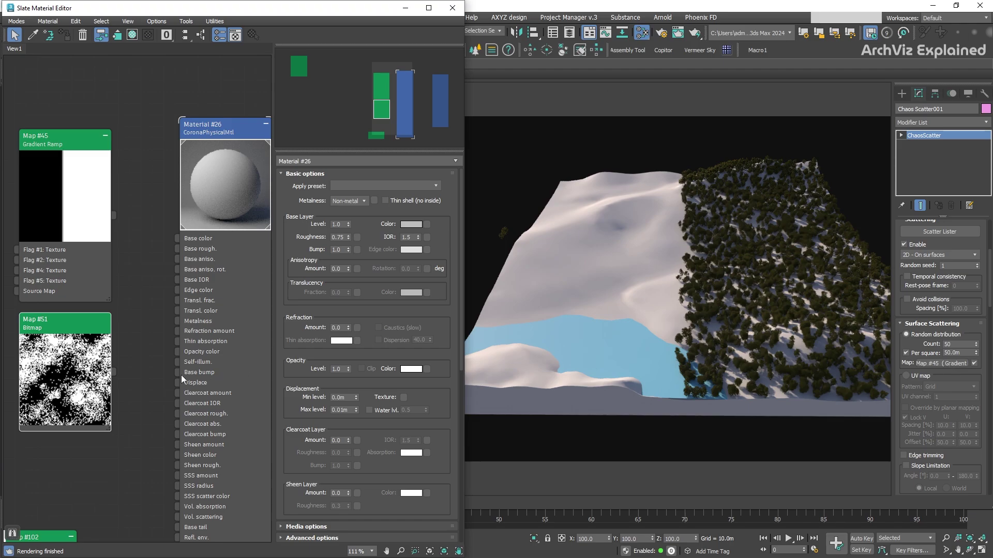
{"action": "left_click_drag", "start_coordinate": [114, 372], "coordinate": [956, 364]}
{"action": "left_click", "coordinate": [474, 313]}
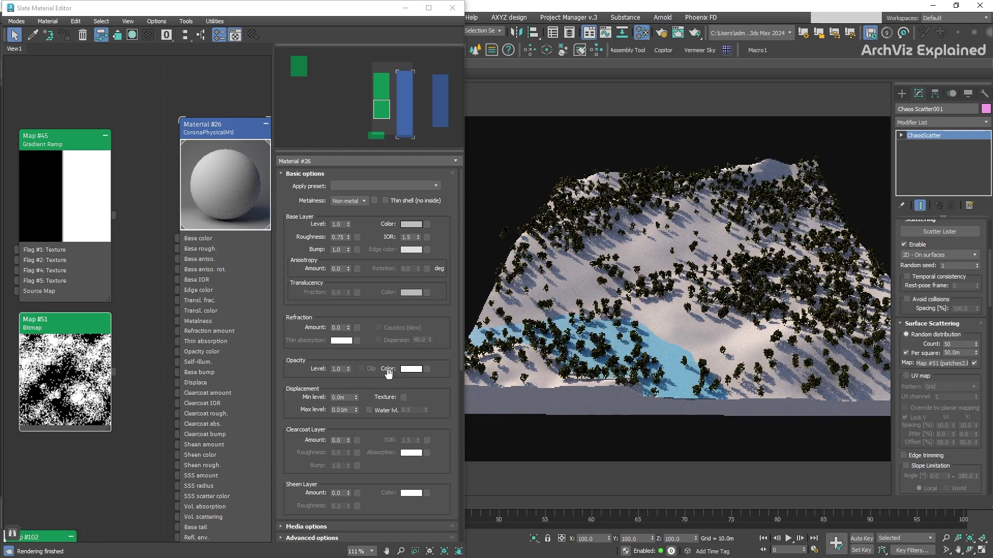
{"action": "left_click", "coordinate": [405, 8]}
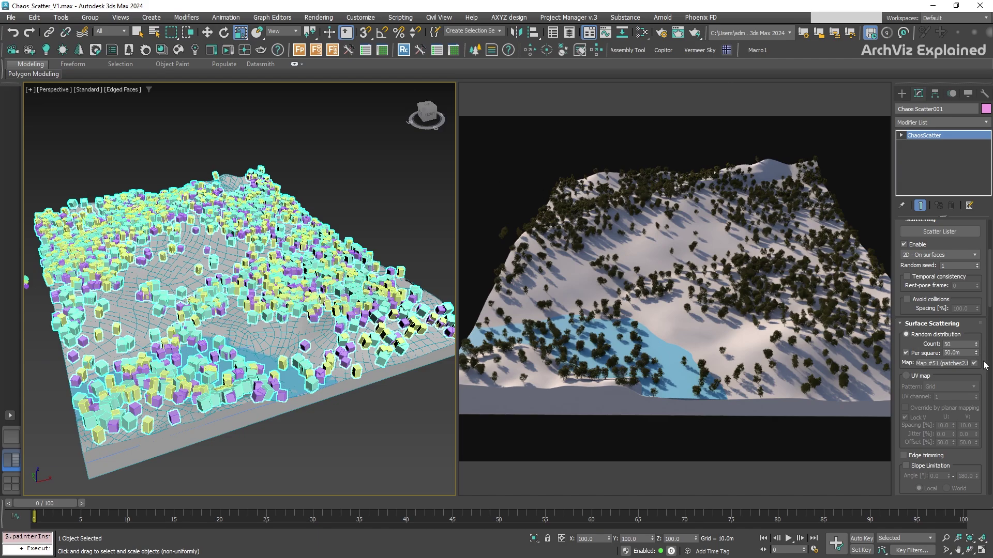
Disable the density map, enable Avoid collisions and set Spacing to 40%.
{"action": "left_click", "coordinate": [974, 363]}
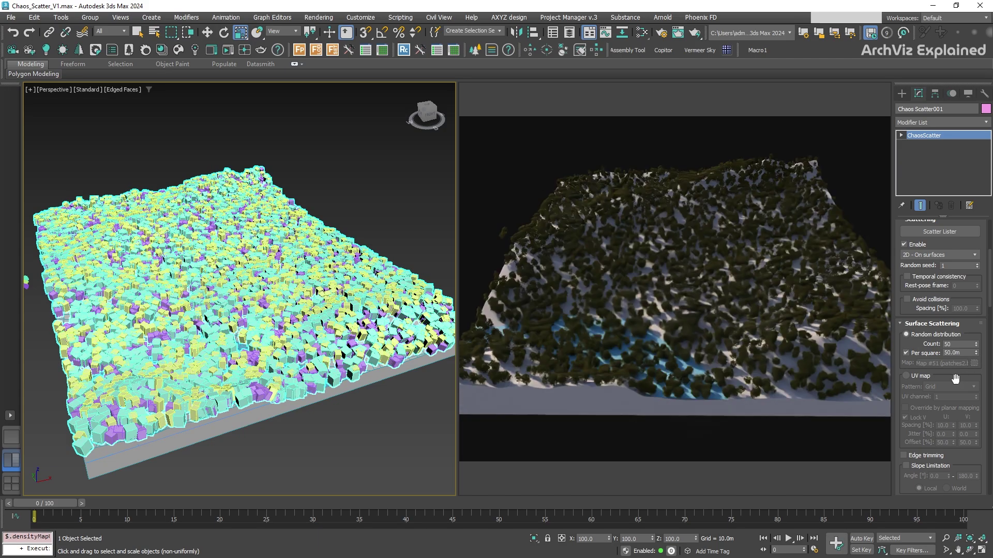
{"action": "left_click", "coordinate": [907, 301]}
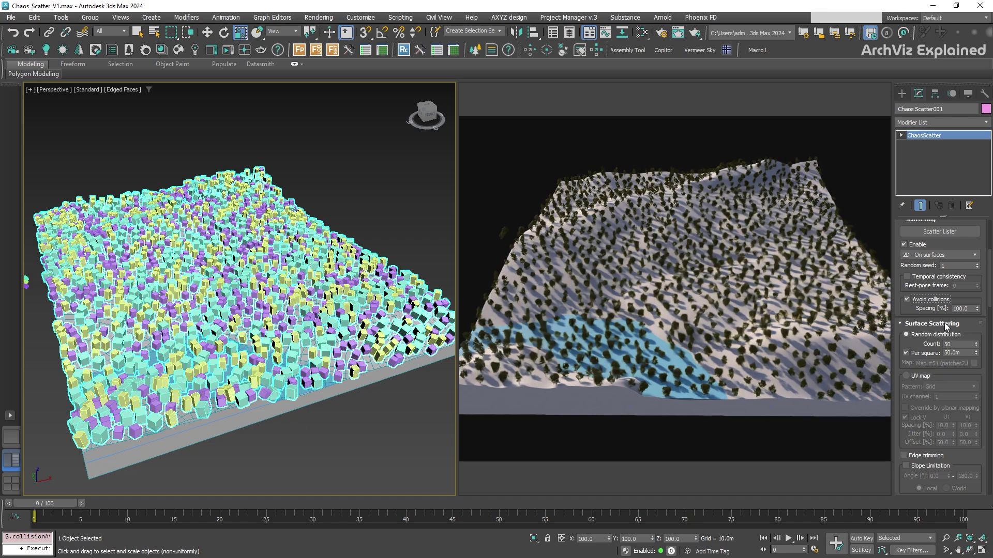
{"action": "double_click", "coordinate": [960, 309]}
{"action": "type", "text": "50"}
{"action": "key", "text": "Return"}
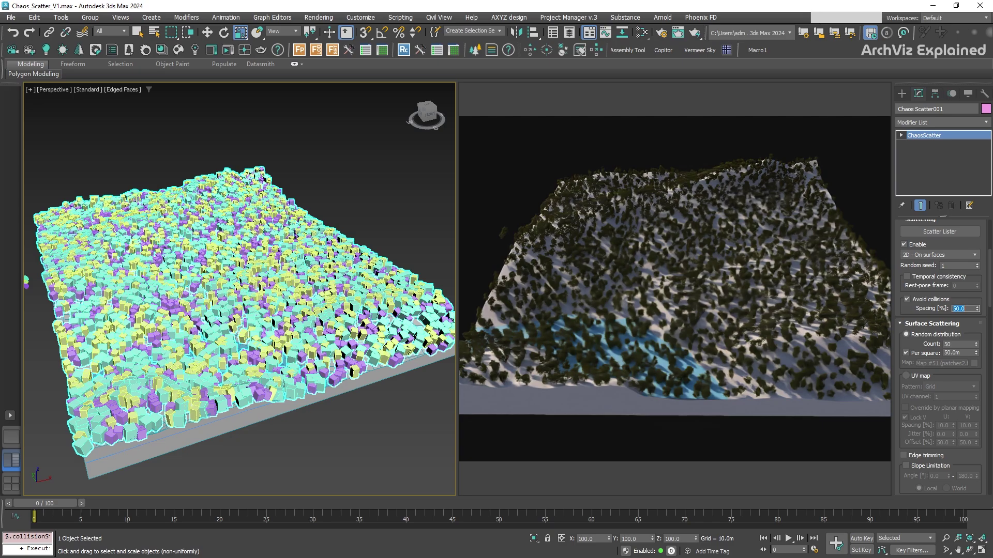
{"action": "type", "text": "40"}
{"action": "key", "text": "Return"}
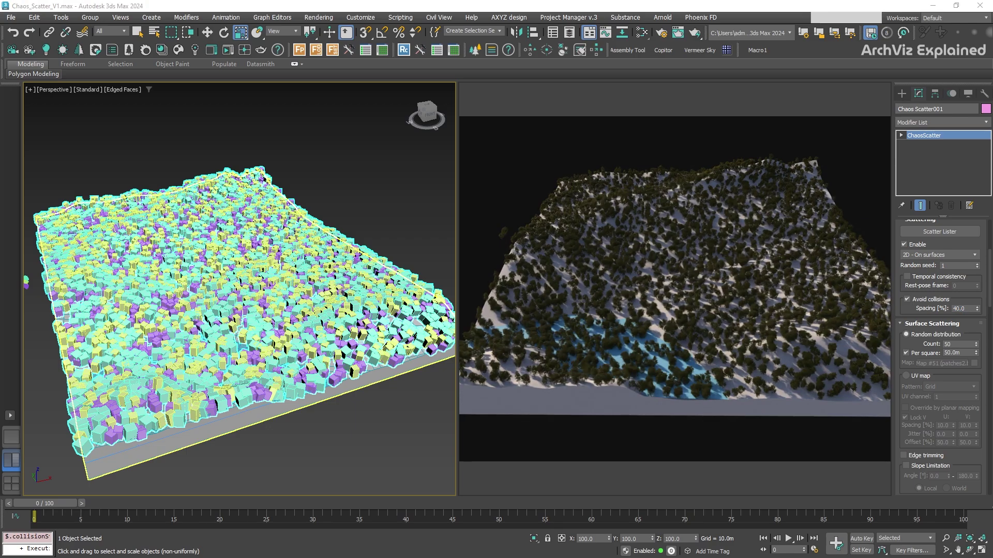
Set the Transformations rotation Normal vs. Z to 1.0 so trees stand upright.
{"action": "scroll", "coordinate": [218, 358], "scroll_direction": "up", "scroll_amount": 6}
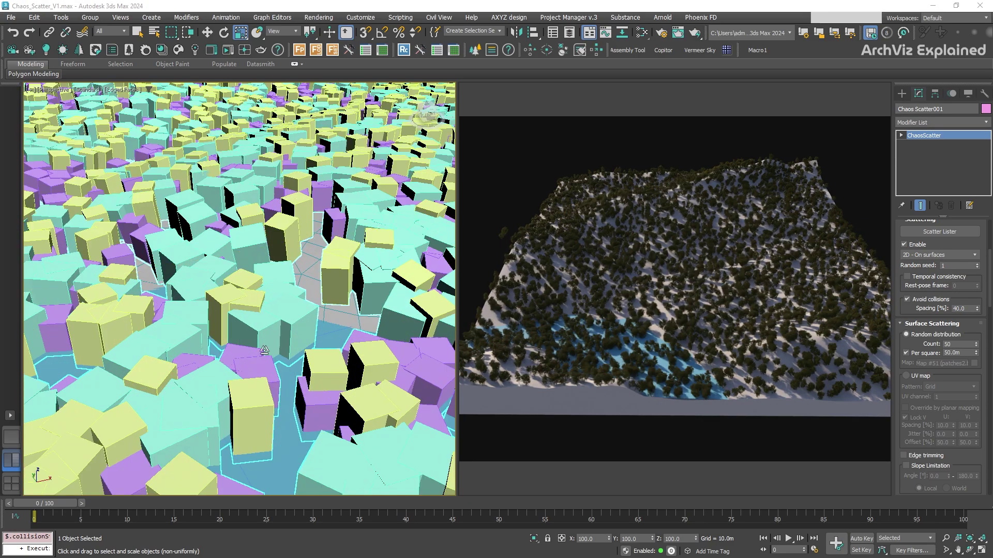
{"action": "middle_click_drag", "start_coordinate": [267, 350], "coordinate": [336, 311], "text": "alt"}
{"action": "scroll", "coordinate": [277, 306], "scroll_direction": "up", "scroll_amount": 3}
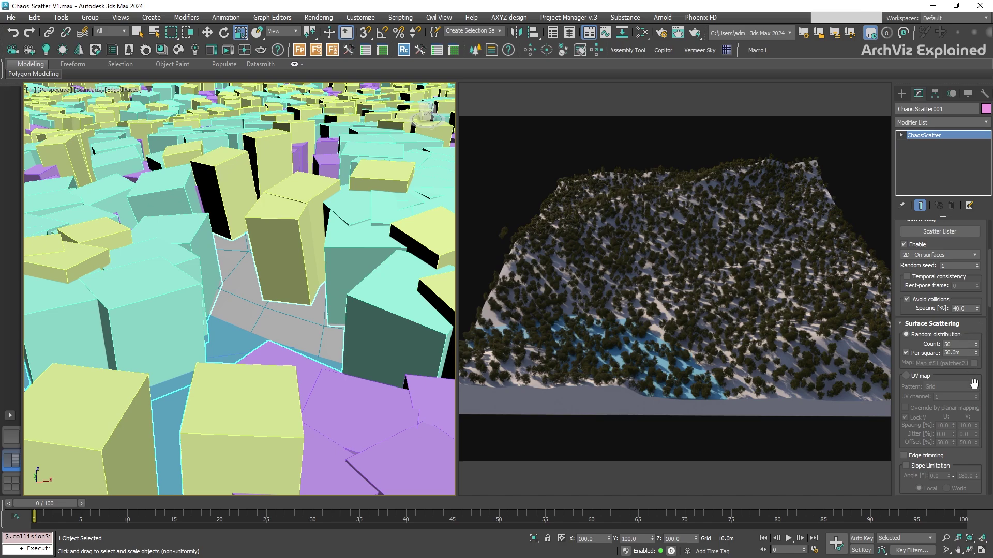
{"action": "scroll", "coordinate": [986, 401], "scroll_direction": "down", "scroll_amount": 10}
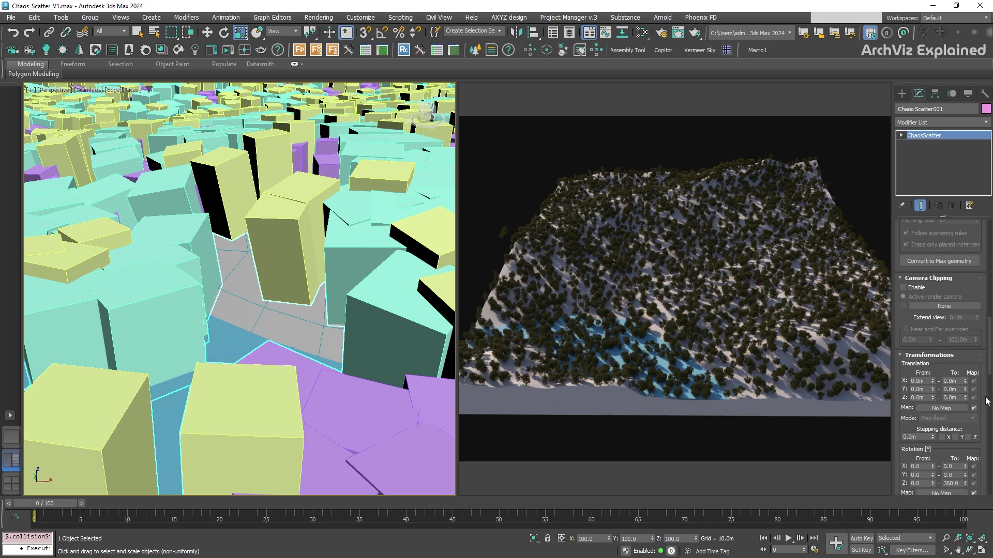
{"action": "scroll", "coordinate": [987, 401], "scroll_direction": "down", "scroll_amount": 5}
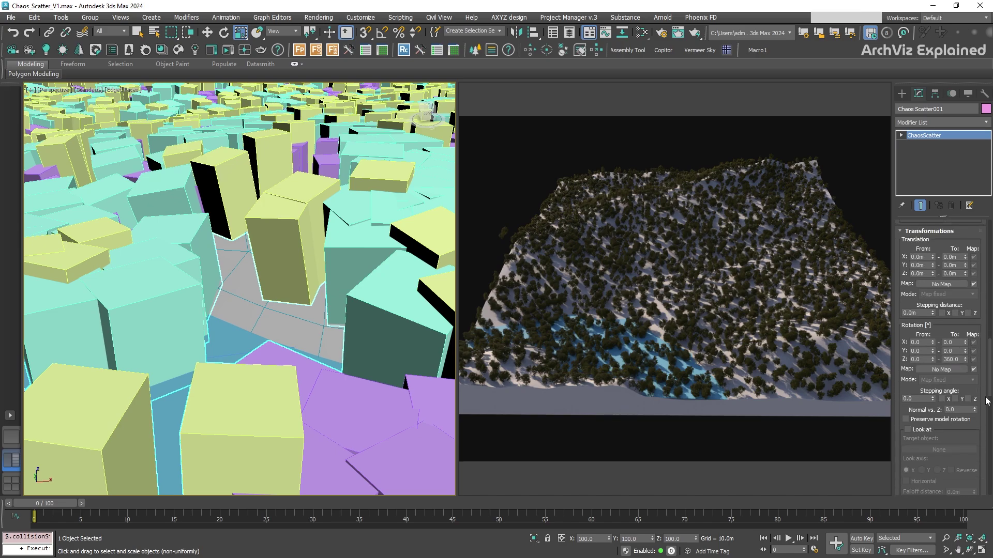
{"action": "left_click", "coordinate": [954, 410]}
{"action": "type", "text": "1"}
{"action": "key", "text": "Return"}
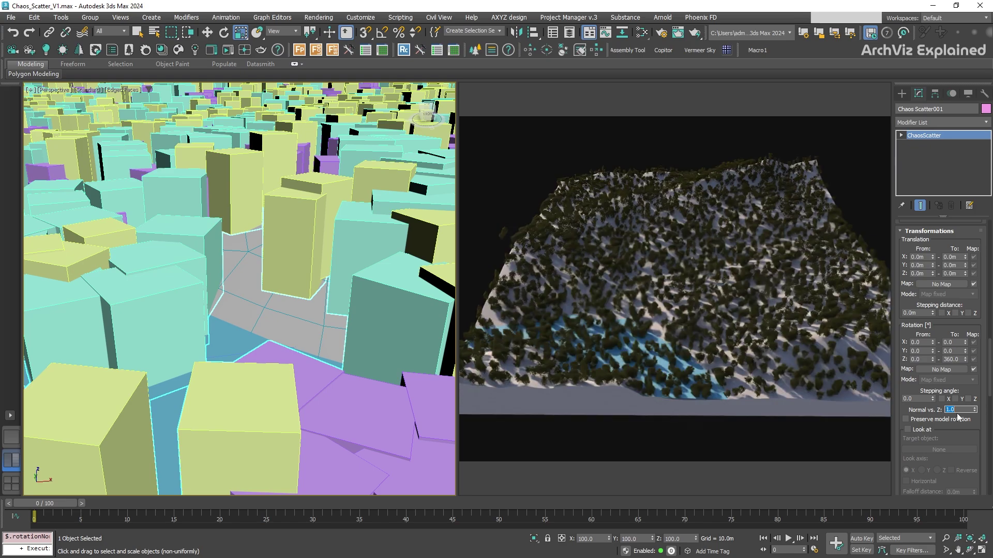
{"action": "type", "text": "1"}
{"action": "key", "text": "Return"}
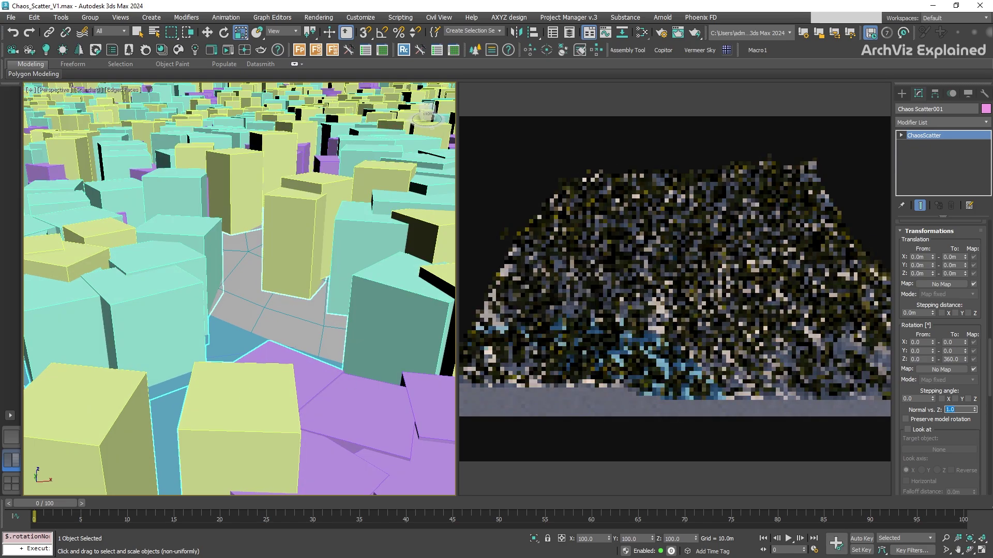
Set the minimum Scale X to 65% so tree sizes range from 65% to 100%.
{"action": "left_click", "coordinate": [851, 330]}
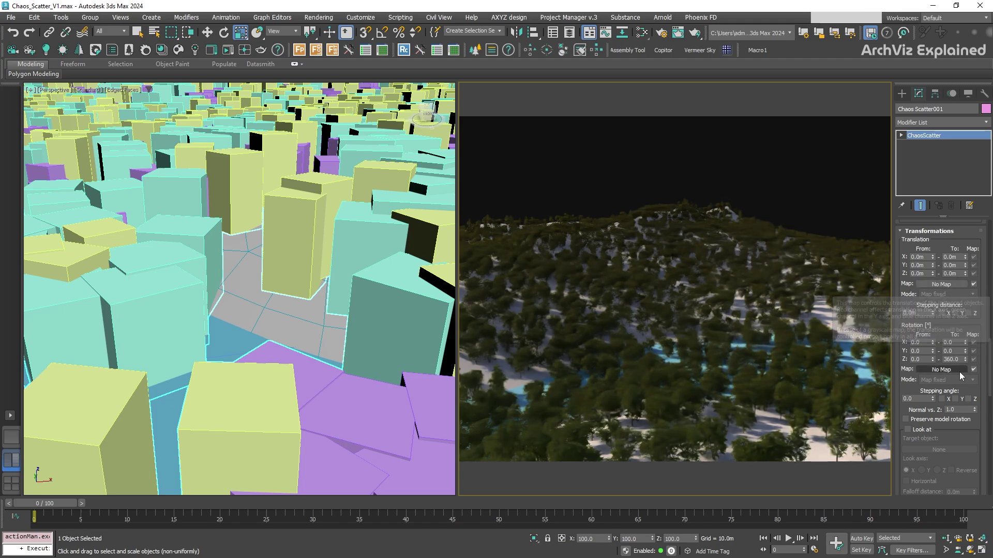
{"action": "double_click", "coordinate": [951, 359]}
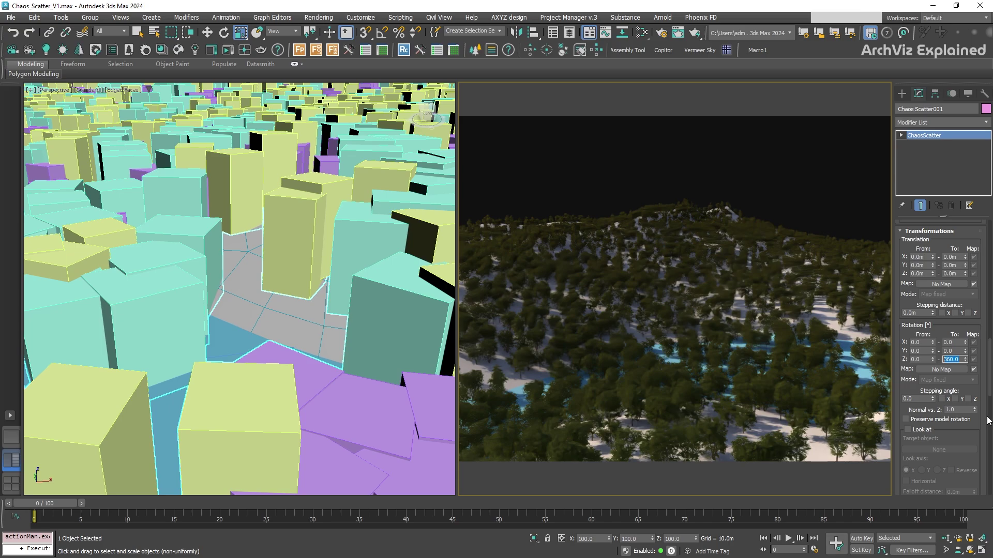
{"action": "scroll", "coordinate": [985, 421], "scroll_direction": "down", "scroll_amount": 5}
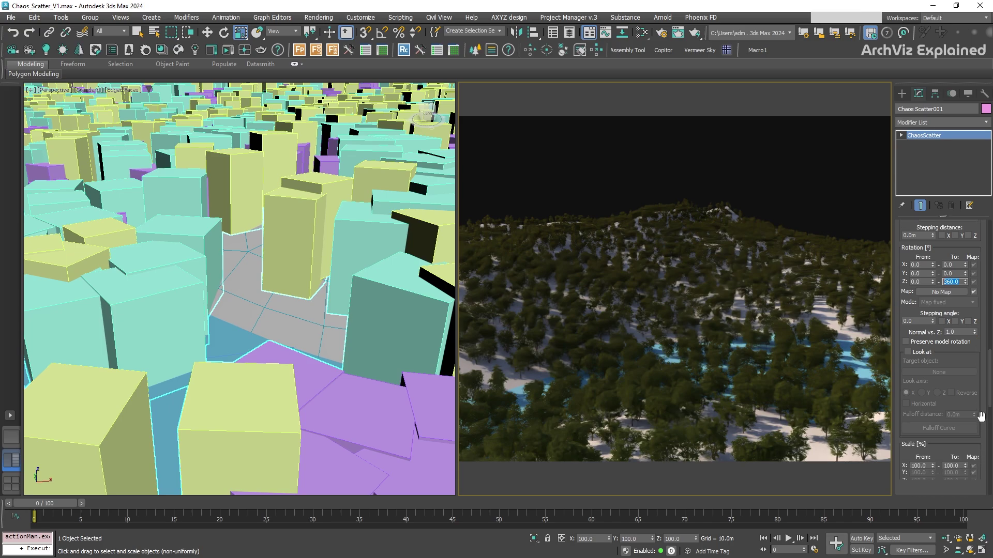
{"action": "left_click_drag", "start_coordinate": [926, 406], "coordinate": [906, 406]}
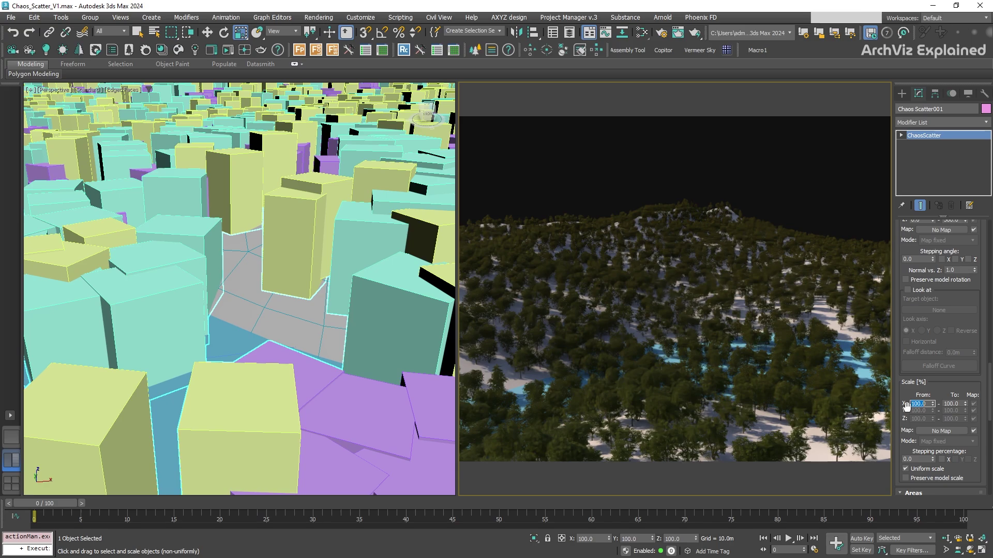
{"action": "type", "text": "65"}
{"action": "key", "text": "Return"}
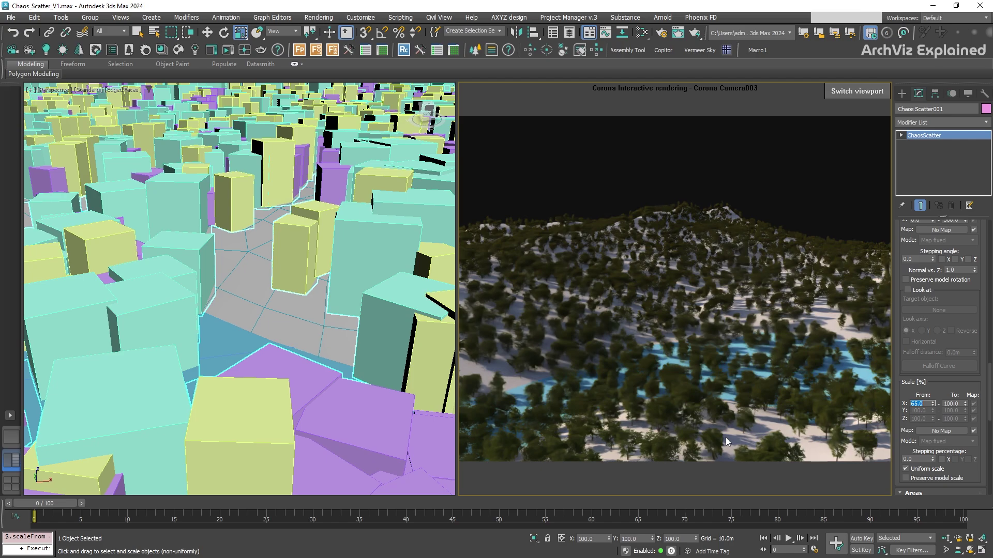
{"action": "scroll", "coordinate": [242, 313], "scroll_direction": "down", "scroll_amount": 3}
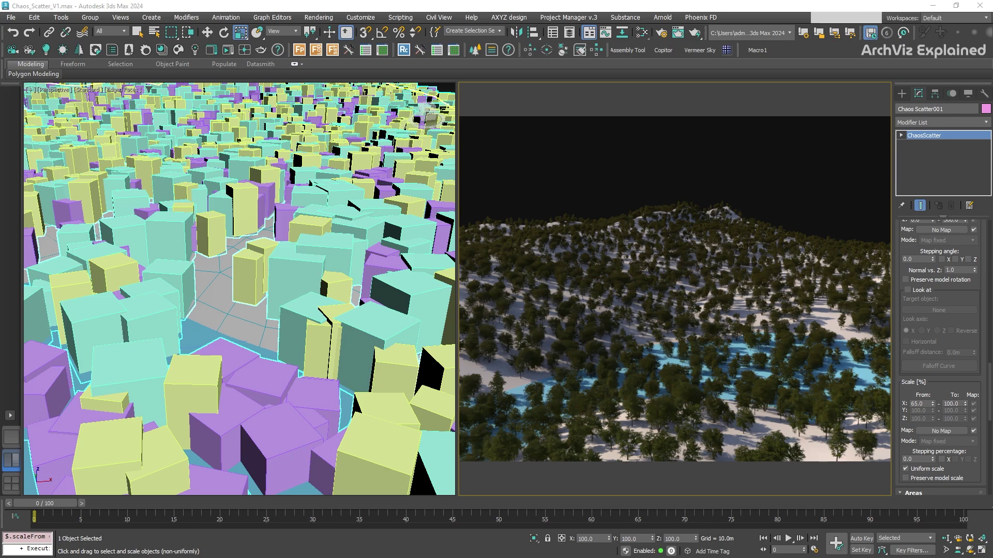
{"action": "scroll", "coordinate": [287, 342], "scroll_direction": "down", "scroll_amount": 10}
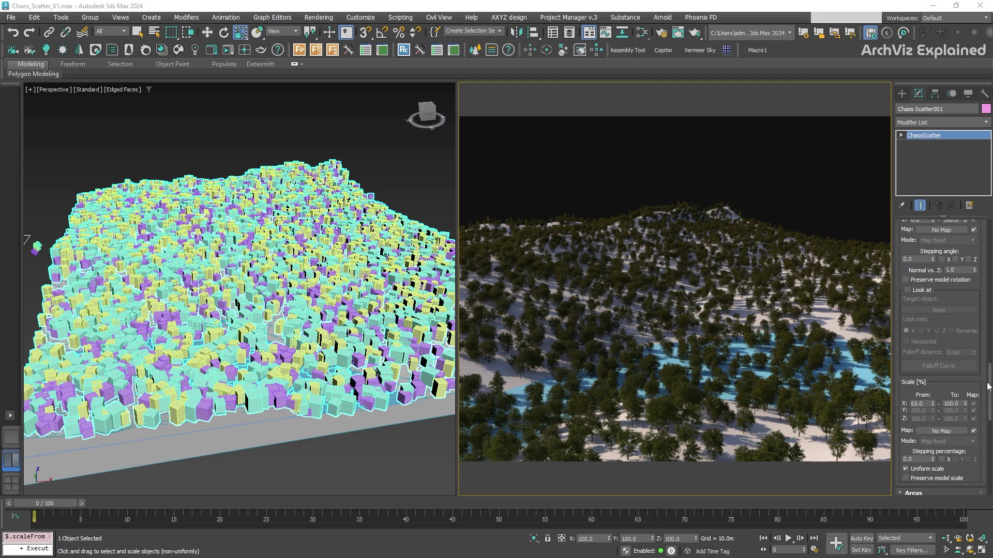
{"action": "scroll", "coordinate": [988, 388], "scroll_direction": "down", "scroll_amount": 4}
{"action": "scroll", "coordinate": [988, 389], "scroll_direction": "down", "scroll_amount": 3}
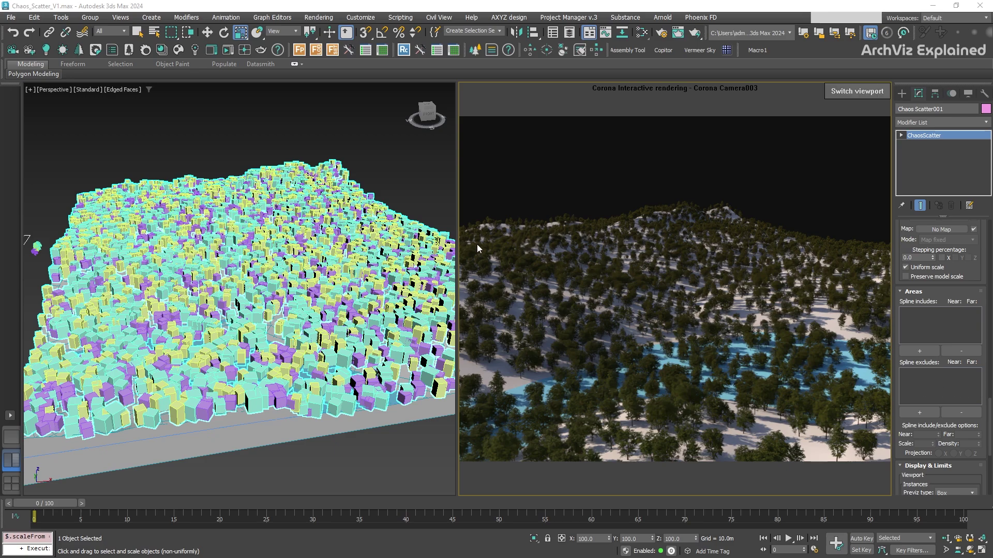
Select Chaos Scatter001 and frame the scattered terrain in the viewport.
{"action": "left_click", "coordinate": [365, 166]}
{"action": "key", "text": "z"}
{"action": "middle_click_drag", "start_coordinate": [279, 186], "coordinate": [300, 184], "text": "alt"}
{"action": "scroll", "coordinate": [300, 184], "scroll_direction": "up", "scroll_amount": 3}
{"action": "scroll", "coordinate": [920, 351], "scroll_direction": "down", "scroll_amount": 10}
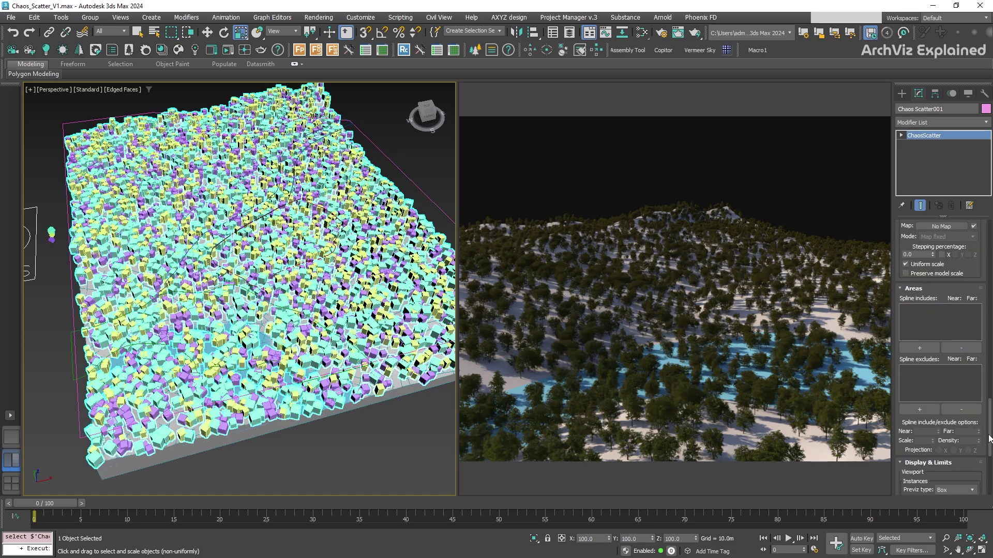
Add the Spline_Ind… spline as an included area and begin picking exclude splines.
{"action": "left_click", "coordinate": [919, 350]}
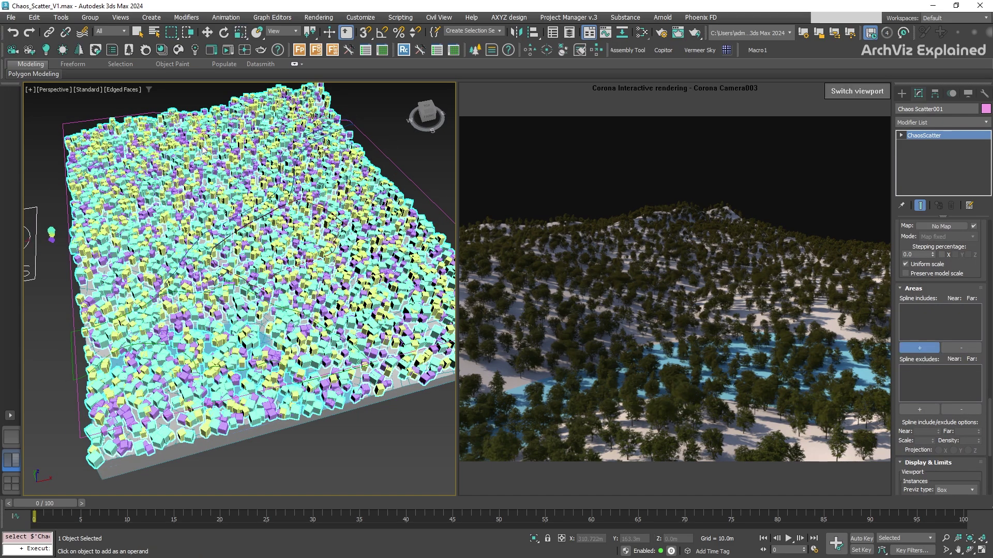
{"action": "left_click", "coordinate": [365, 137]}
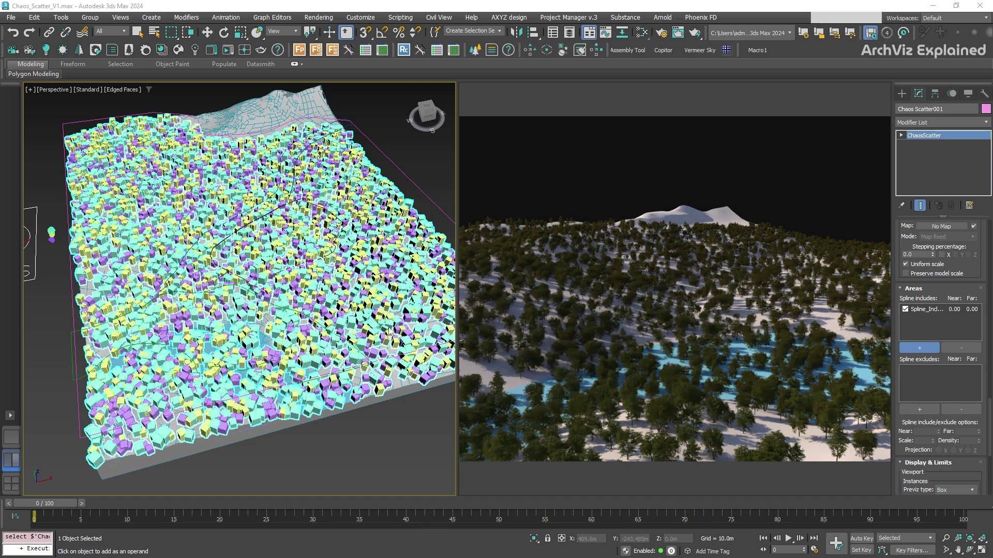
{"action": "left_click", "coordinate": [920, 409]}
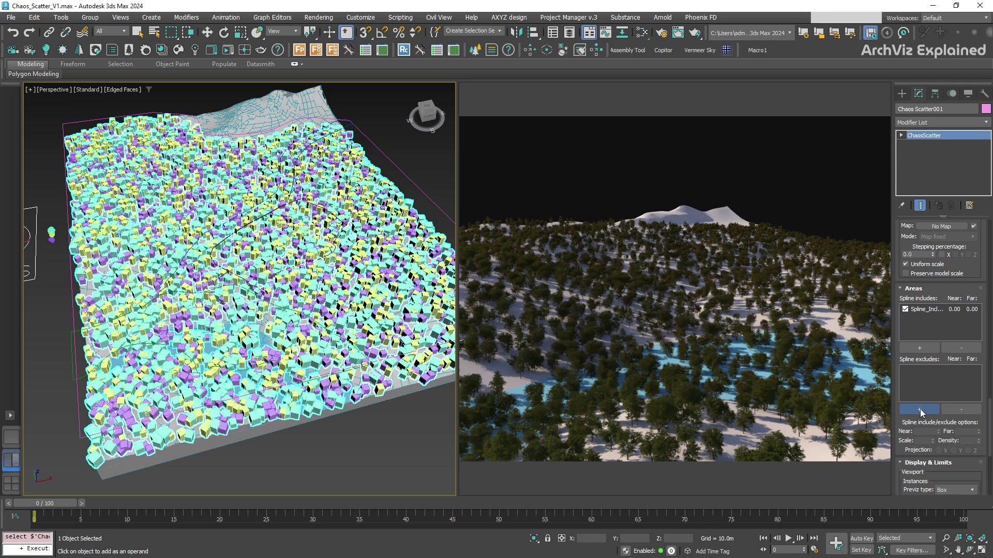
Add Spline_Water, Spline_Field and Spline_Path to the Spline excludes list.
{"action": "left_click", "coordinate": [179, 352]}
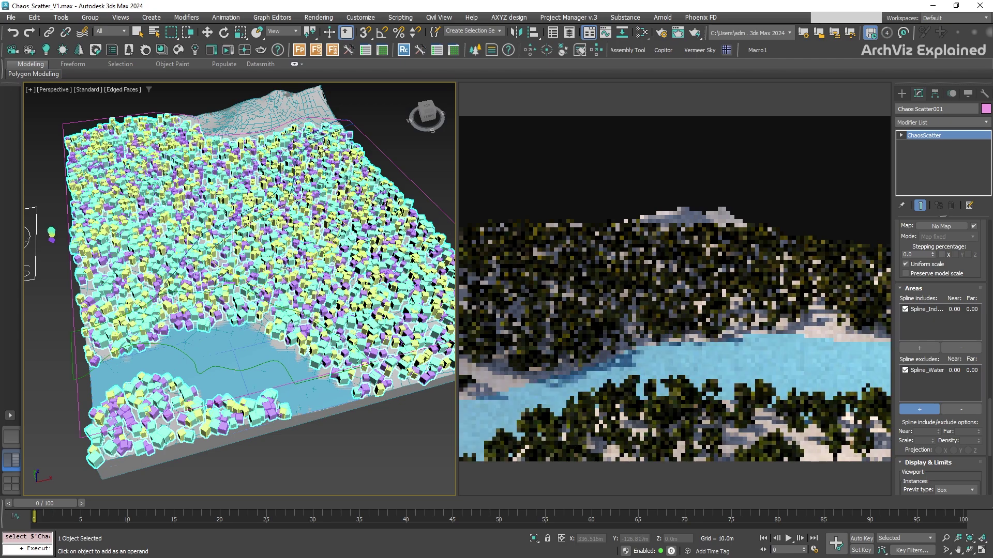
{"action": "left_click", "coordinate": [216, 280]}
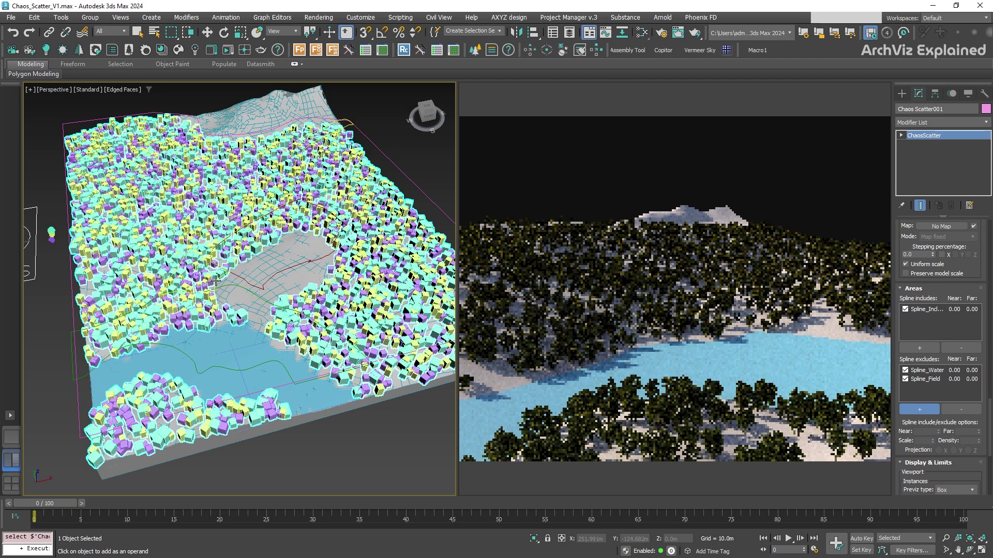
{"action": "left_click", "coordinate": [218, 273]}
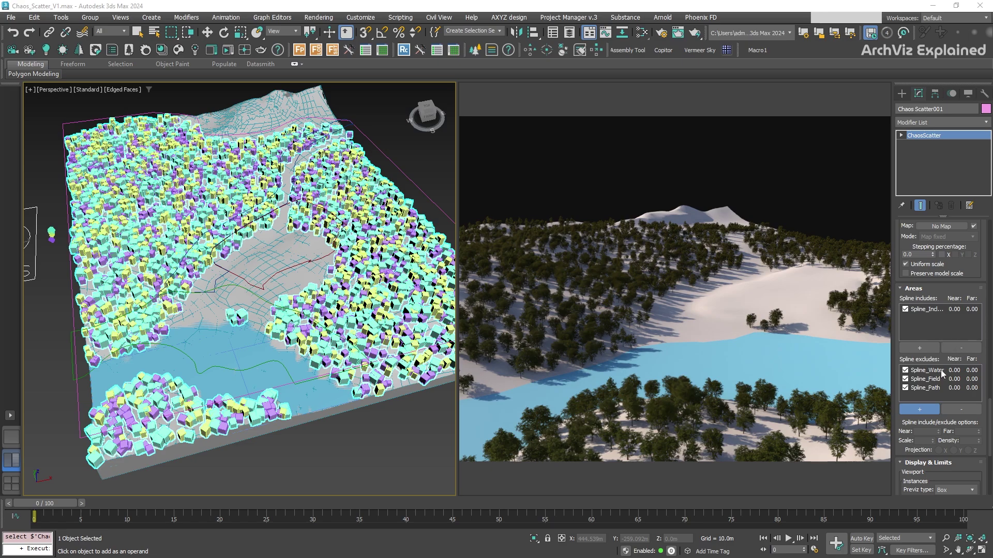
Select the Spline_Water exclusion and set its far distance to 20 m, near to 10 m.
{"action": "left_click", "coordinate": [926, 371]}
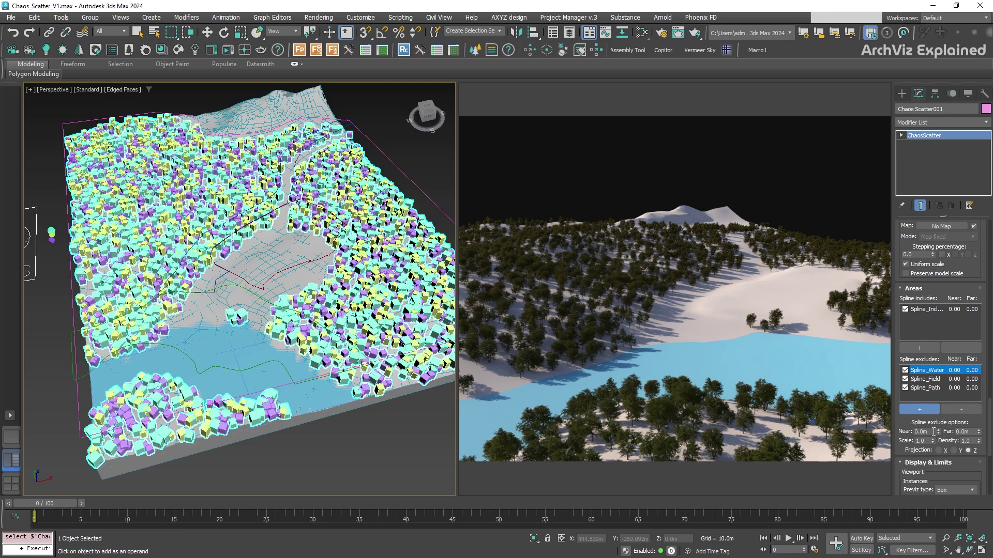
{"action": "left_click", "coordinate": [971, 431]}
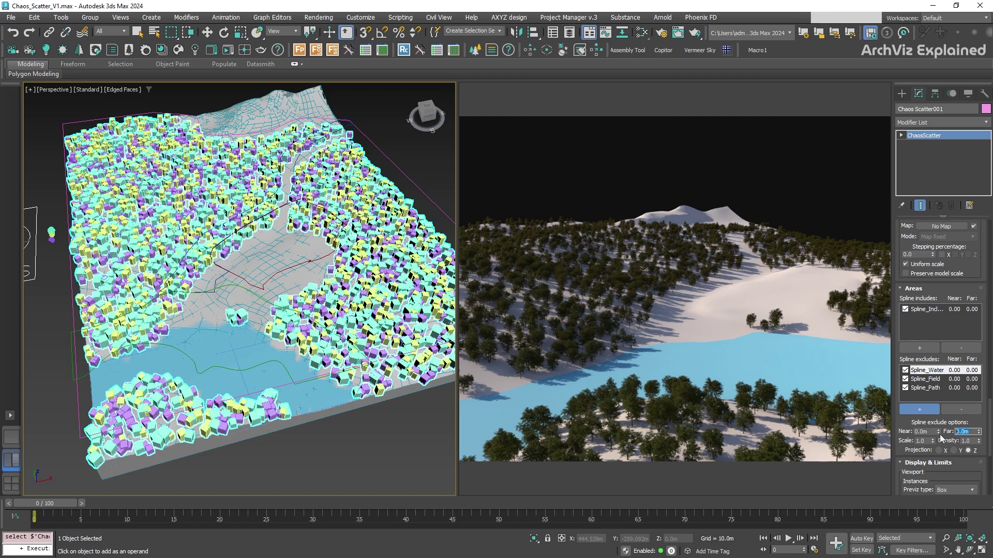
{"action": "type", "text": "20"}
{"action": "key", "text": "Return"}
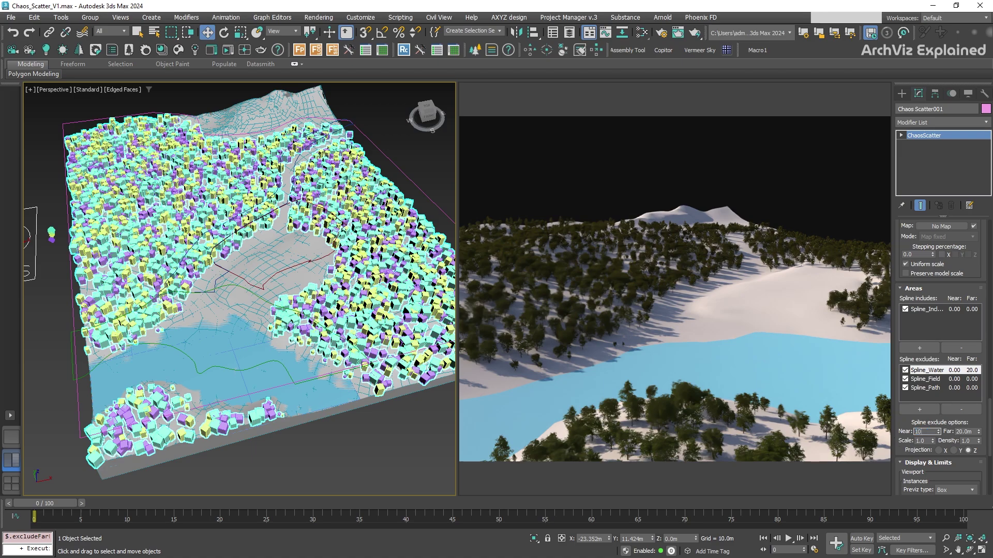
{"action": "type", "text": "10"}
{"action": "key", "text": "Return"}
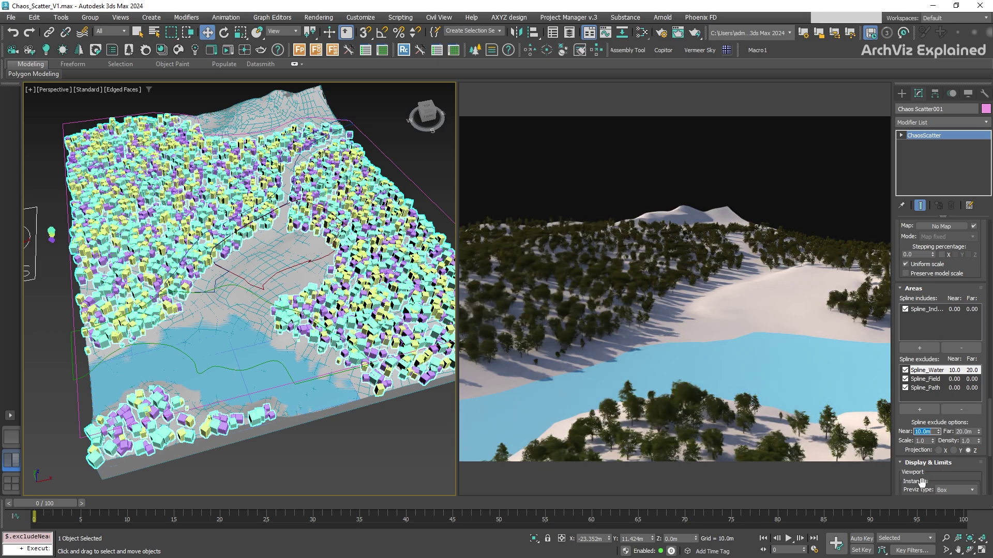
Set the water exclusion Scale to 1.0 and Density to 0.5.
{"action": "double_click", "coordinate": [919, 441]}
{"action": "type", "text": "0.5"}
{"action": "key", "text": "Return"}
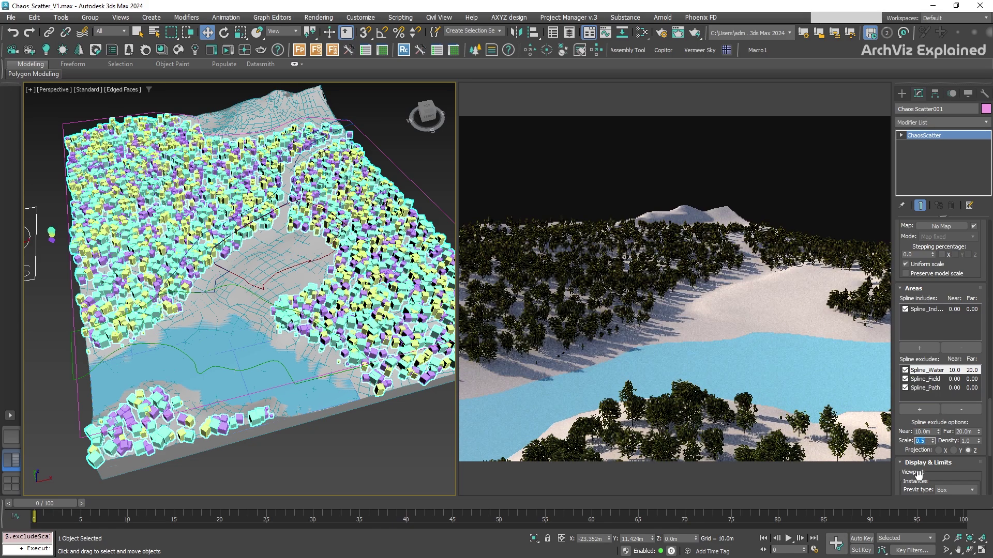
{"action": "type", "text": ".2"}
{"action": "key", "text": "Return"}
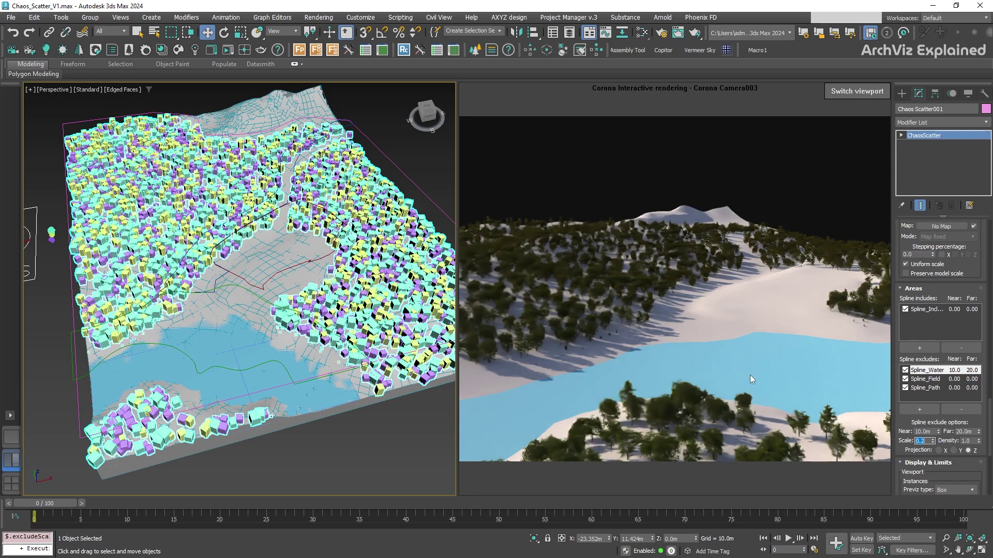
{"action": "type", "text": "1"}
{"action": "key", "text": "Return"}
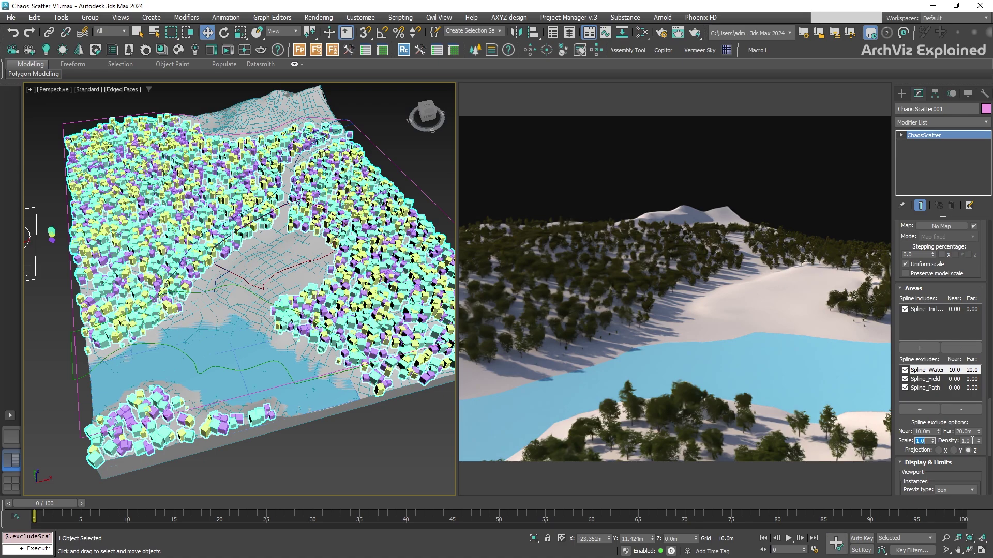
{"action": "double_click", "coordinate": [967, 440]}
{"action": "type", "text": "0"}
{"action": "key", "text": "Return"}
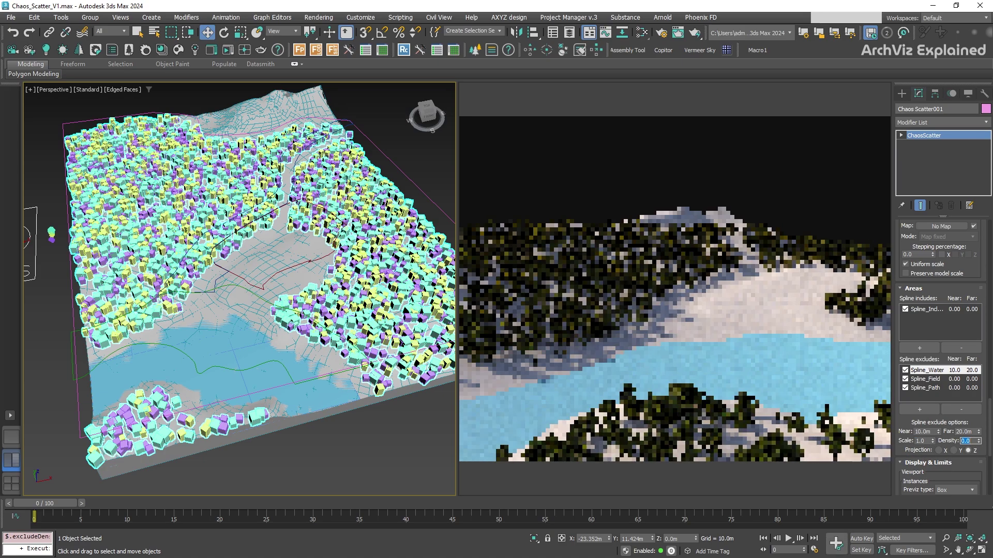
{"action": "type", "text": "0.5"}
{"action": "key", "text": "Return"}
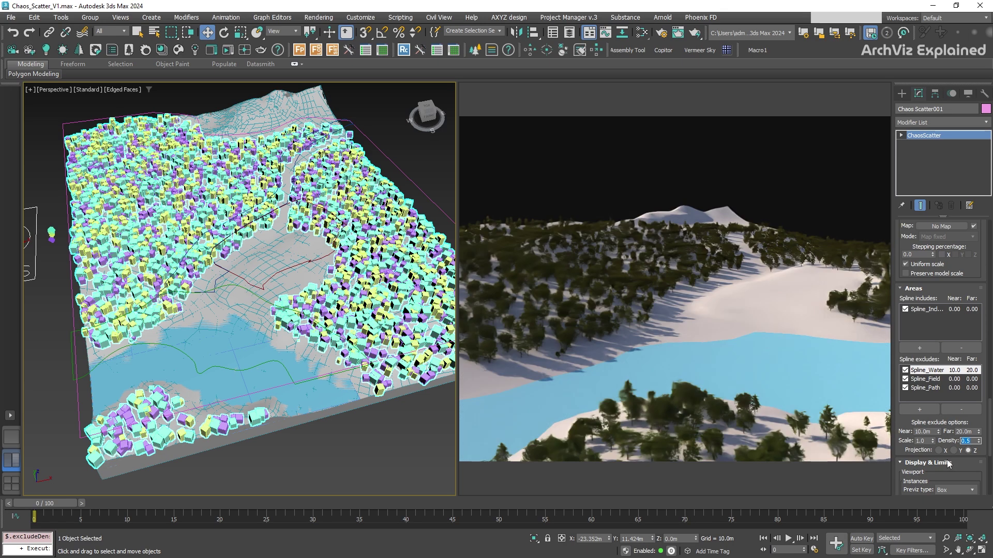
Change the water exclusion falloff to far 50 m and near 0 m.
{"action": "double_click", "coordinate": [953, 432]}
{"action": "type", "text": "50"}
{"action": "key", "text": "Return"}
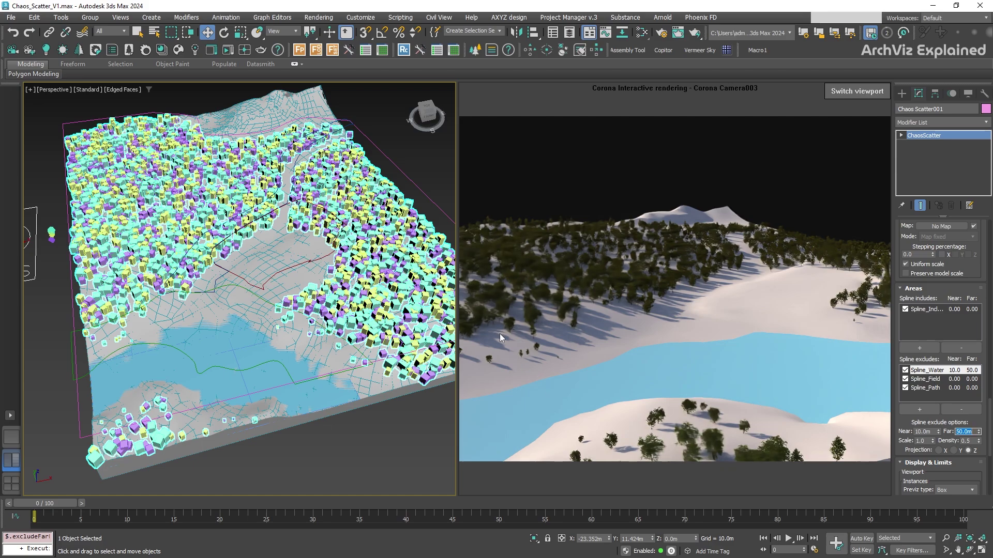
{"action": "left_click", "coordinate": [928, 441]}
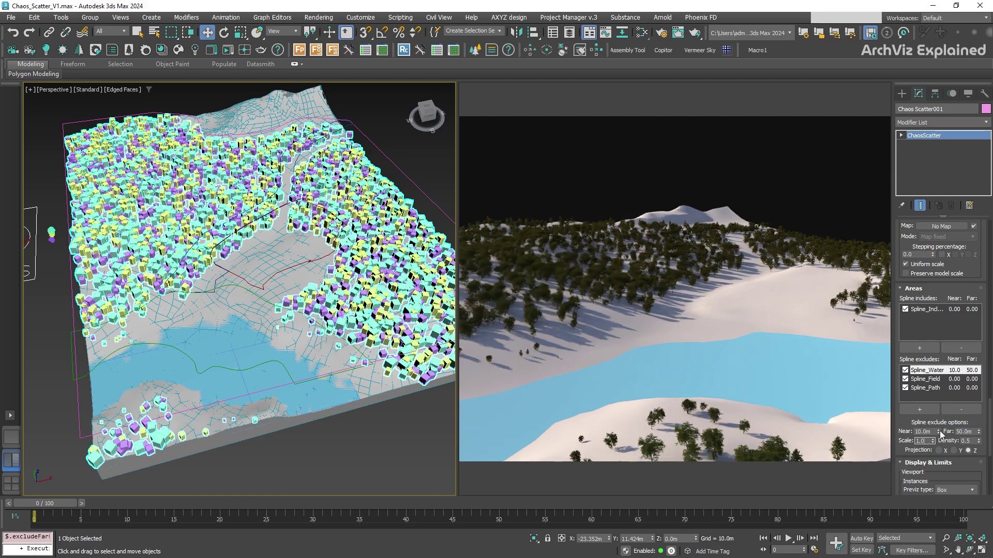
{"action": "double_click", "coordinate": [926, 431]}
{"action": "type", "text": "0"}
{"action": "key", "text": "Return"}
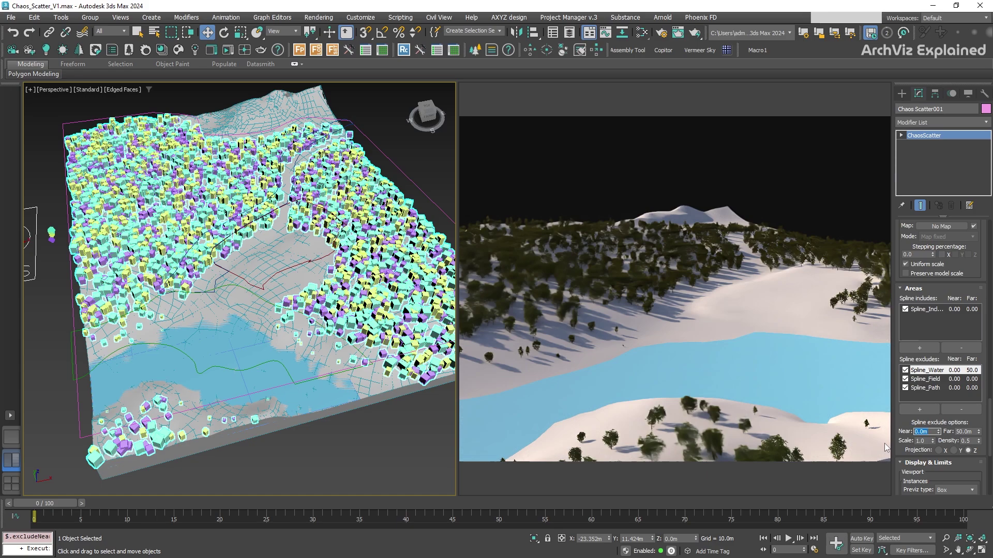
In Chaos Cosmos, browse 3D Models > Presets and open the Grass Wild 001 details.
{"action": "left_click", "coordinate": [179, 50]}
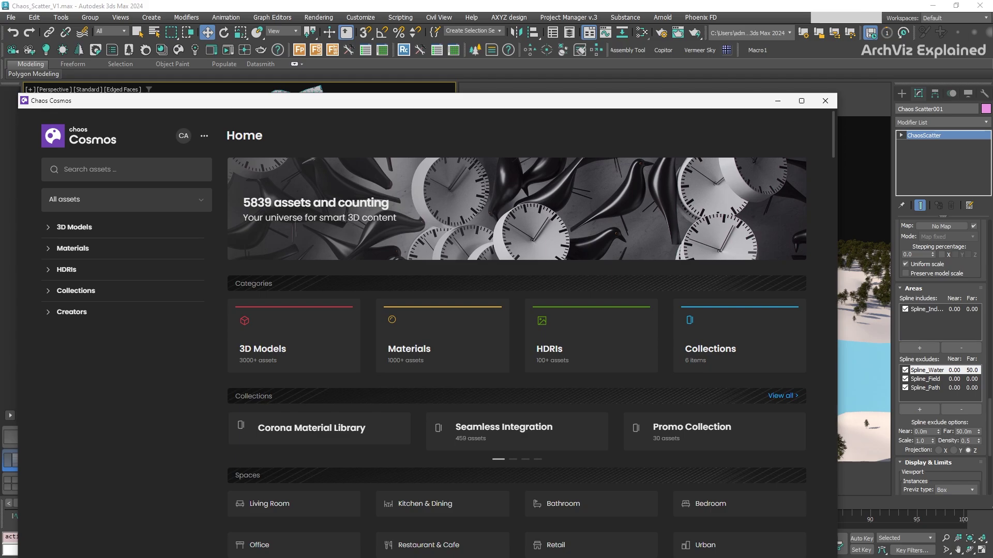
{"action": "left_click", "coordinate": [74, 227]}
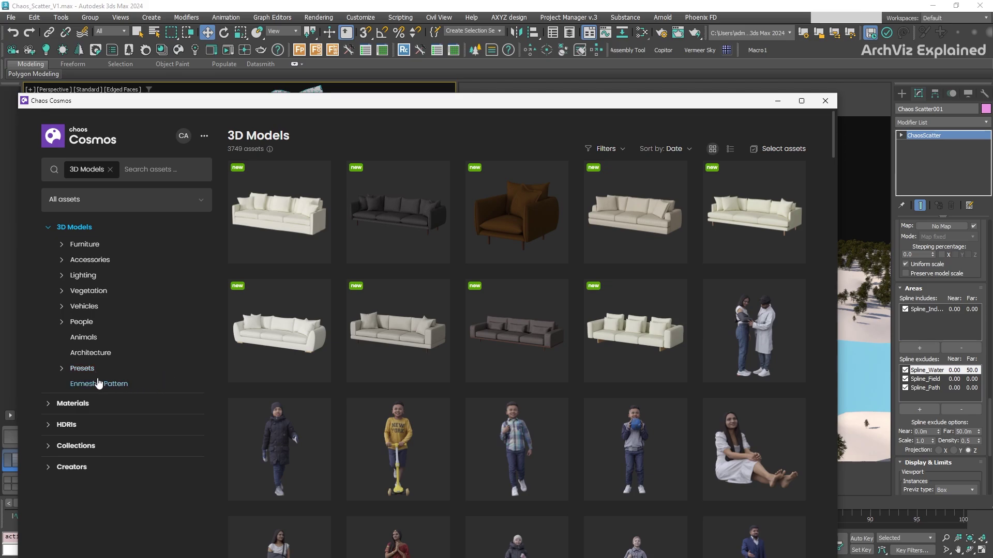
{"action": "left_click", "coordinate": [118, 372]}
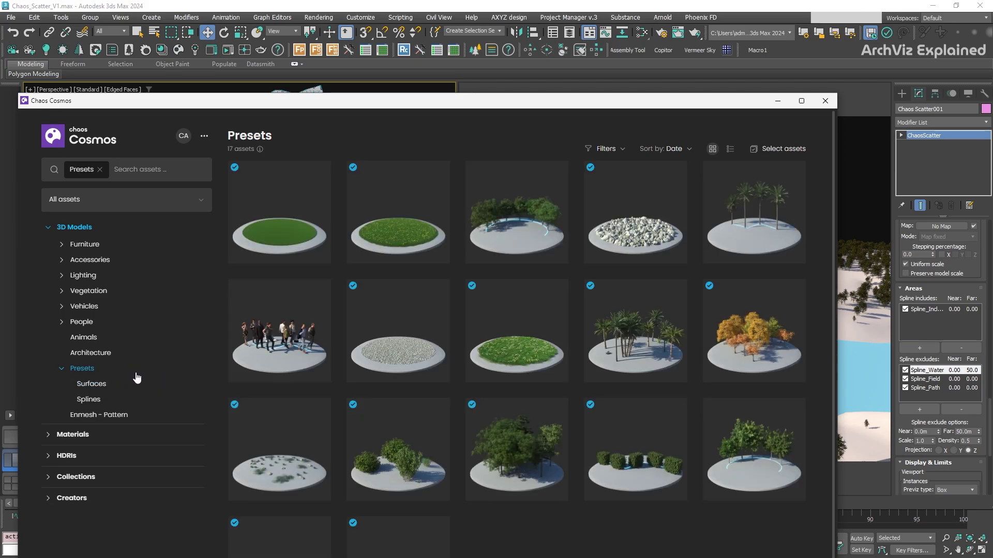
{"action": "left_click_drag", "start_coordinate": [657, 110], "coordinate": [660, 48]}
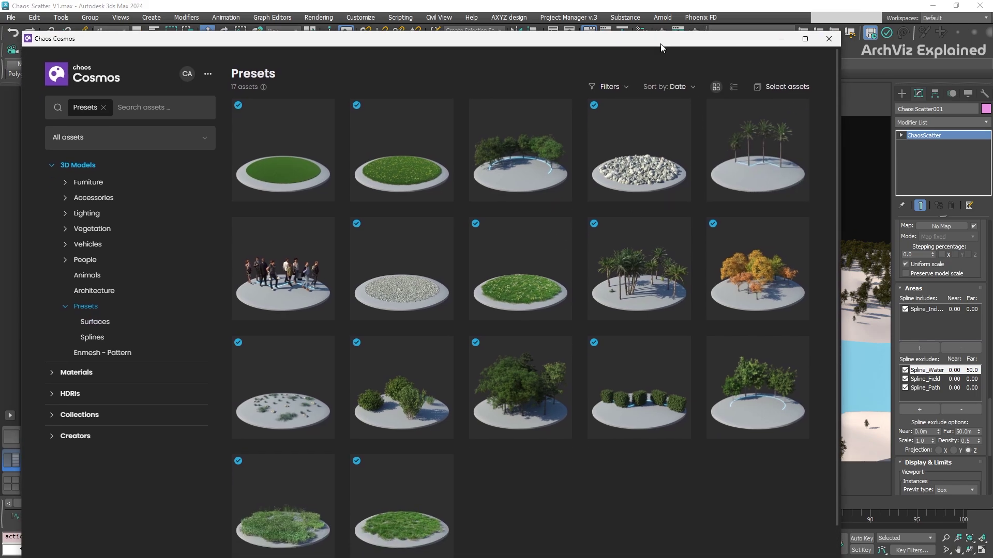
{"action": "left_click", "coordinate": [284, 518]}
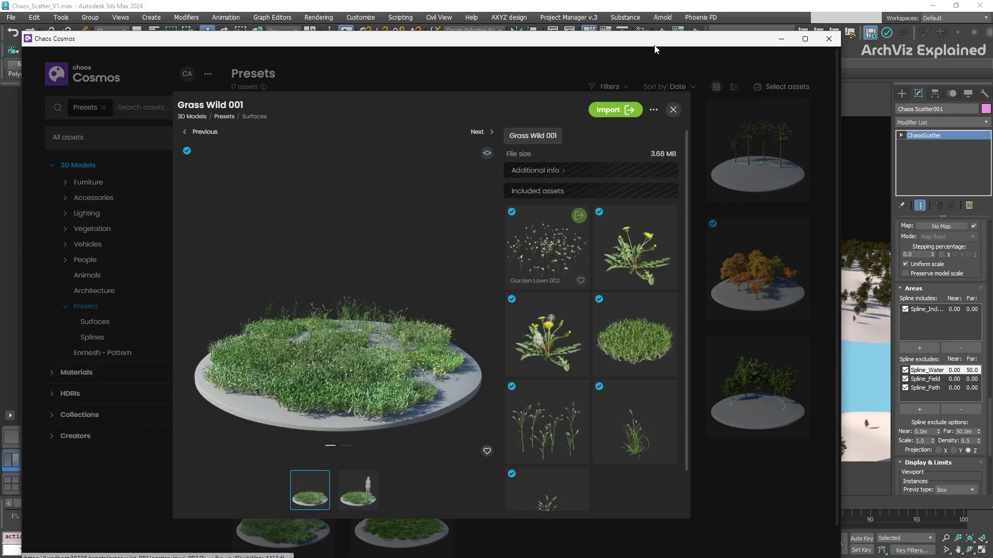
Select Terrain001 in the viewport as the grass surface, then return to the Cosmos library.
{"action": "left_click_drag", "start_coordinate": [658, 49], "coordinate": [679, 386]}
{"action": "left_click", "coordinate": [294, 284]}
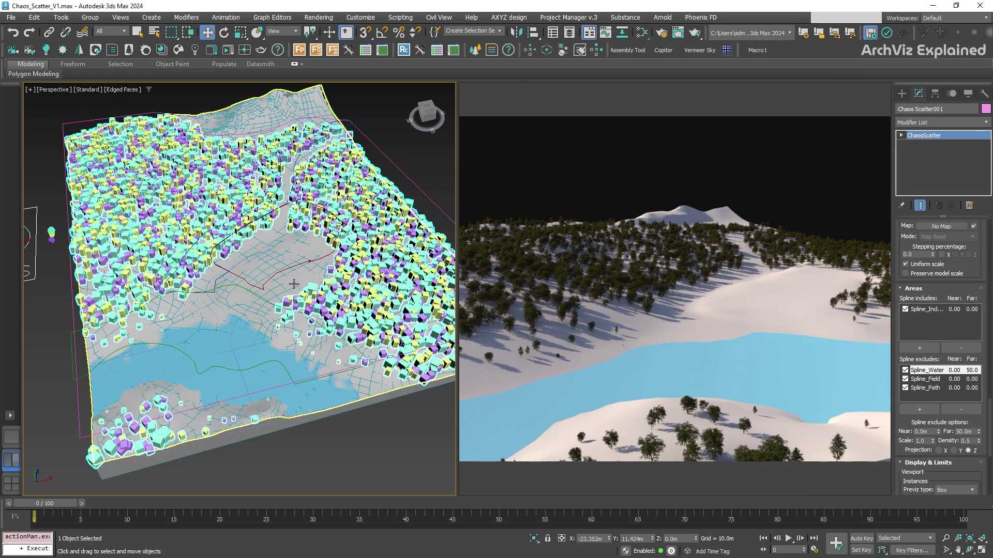
{"action": "left_click", "coordinate": [293, 284]}
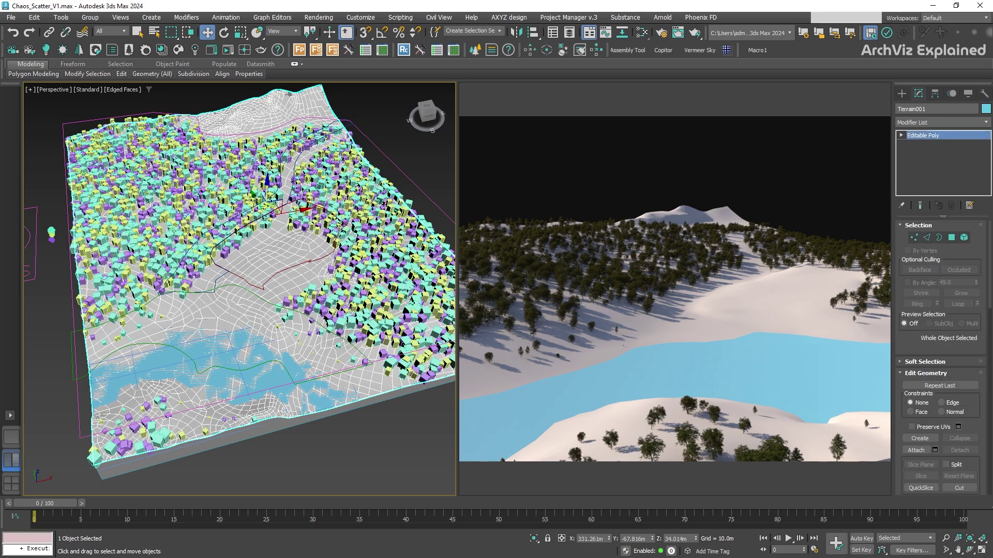
{"action": "key", "text": "alt+Tab"}
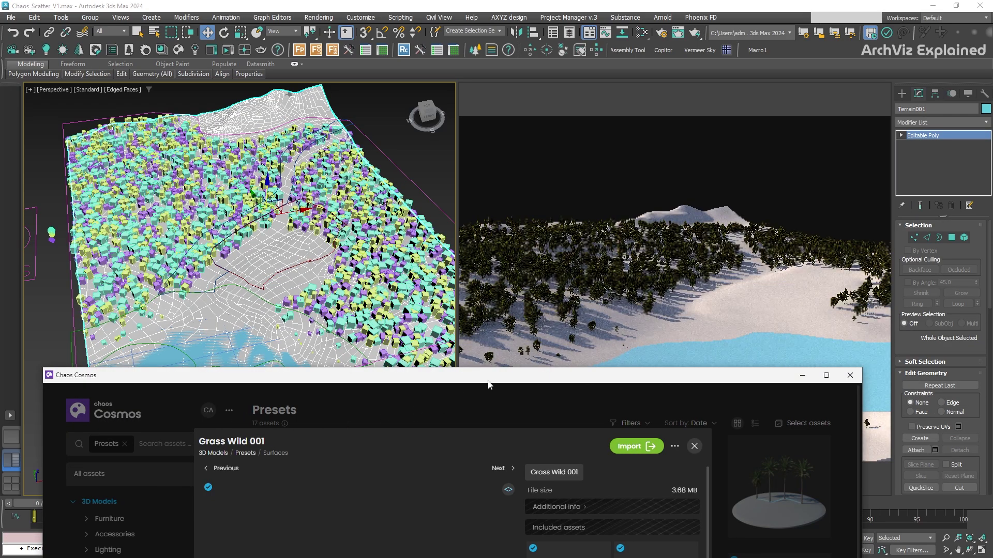
{"action": "left_click_drag", "start_coordinate": [488, 385], "coordinate": [525, 80]}
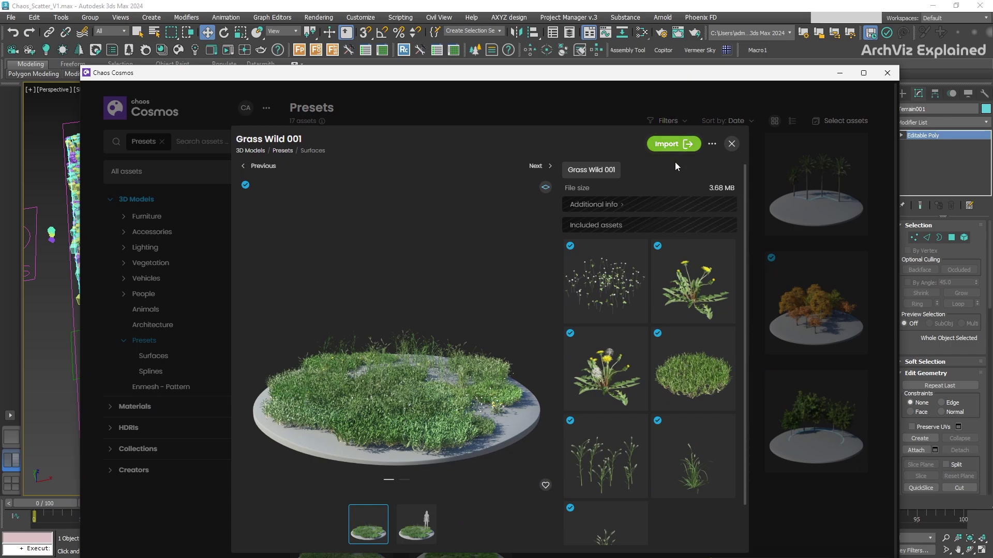
Import the Grass Wild 001 preset from Chaos Cosmos into the scene.
{"action": "left_click", "coordinate": [668, 143]}
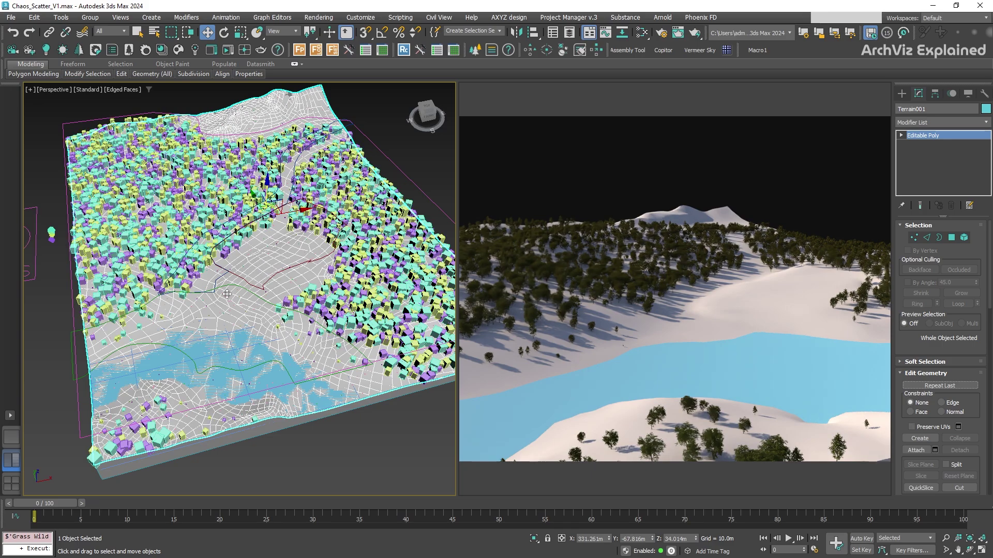
{"action": "scroll", "coordinate": [237, 313], "scroll_direction": "up", "scroll_amount": 6}
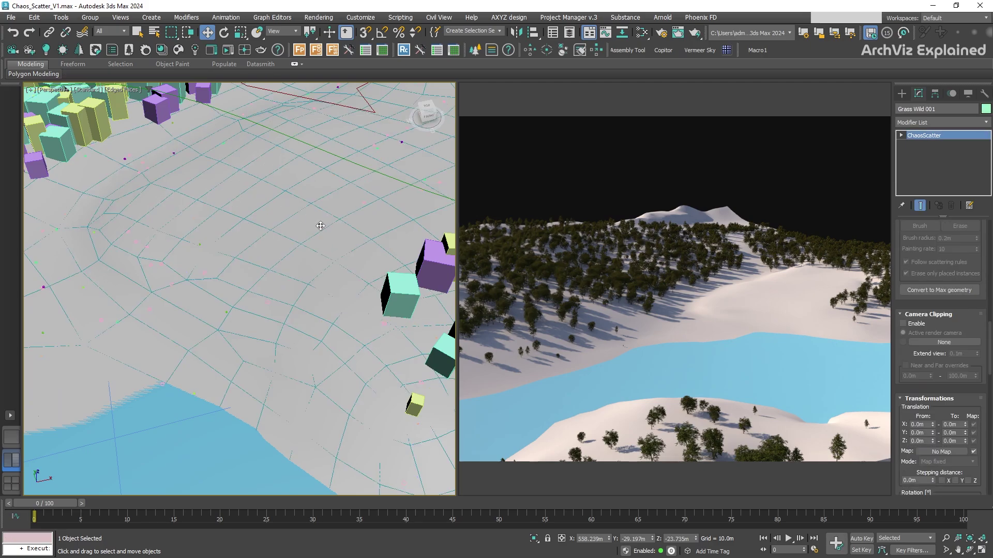
{"action": "scroll", "coordinate": [336, 257], "scroll_direction": "down", "scroll_amount": 3}
{"action": "scroll", "coordinate": [337, 257], "scroll_direction": "down", "scroll_amount": 2}
{"action": "scroll", "coordinate": [337, 257], "scroll_direction": "down", "scroll_amount": 2}
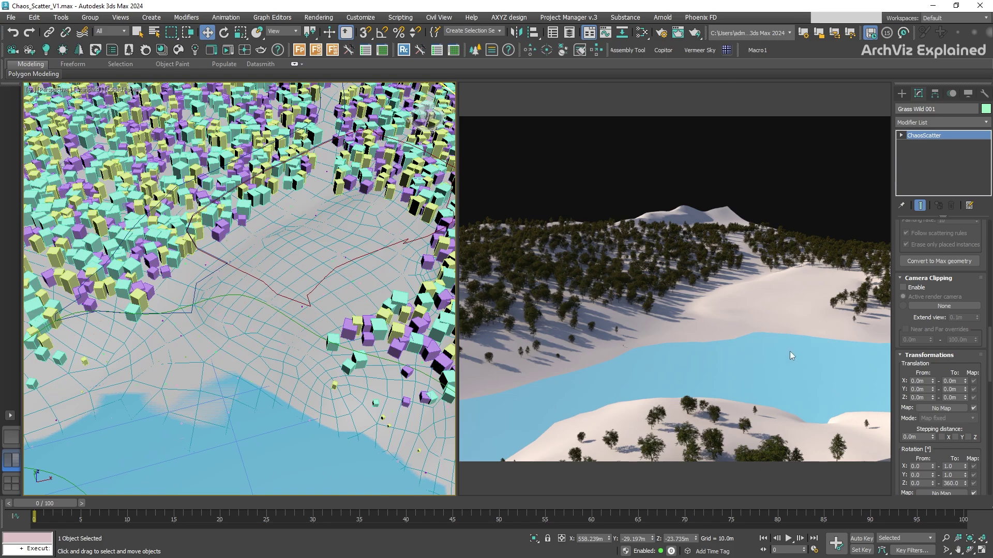
{"action": "scroll", "coordinate": [983, 365], "scroll_direction": "down", "scroll_amount": 5}
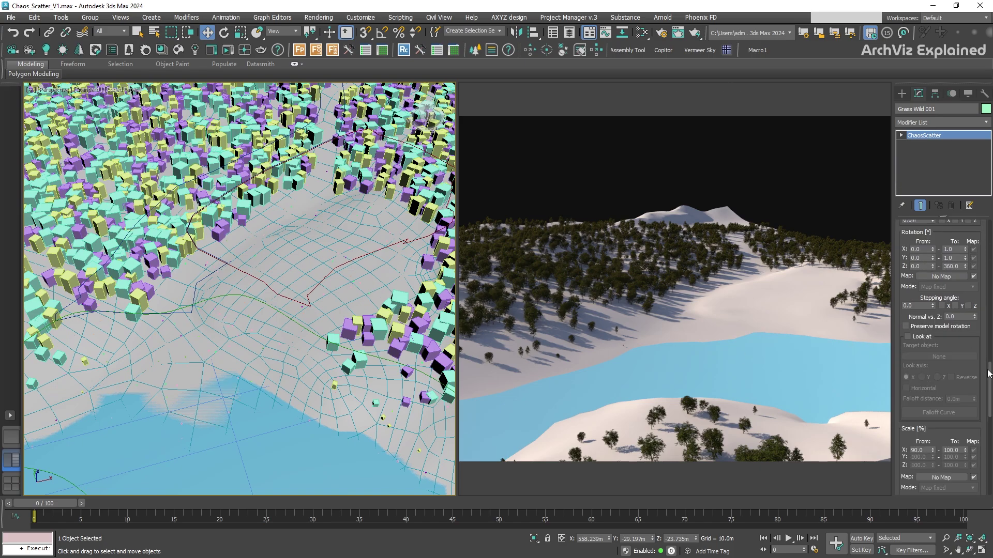
{"action": "scroll", "coordinate": [975, 377], "scroll_direction": "down", "scroll_amount": 6}
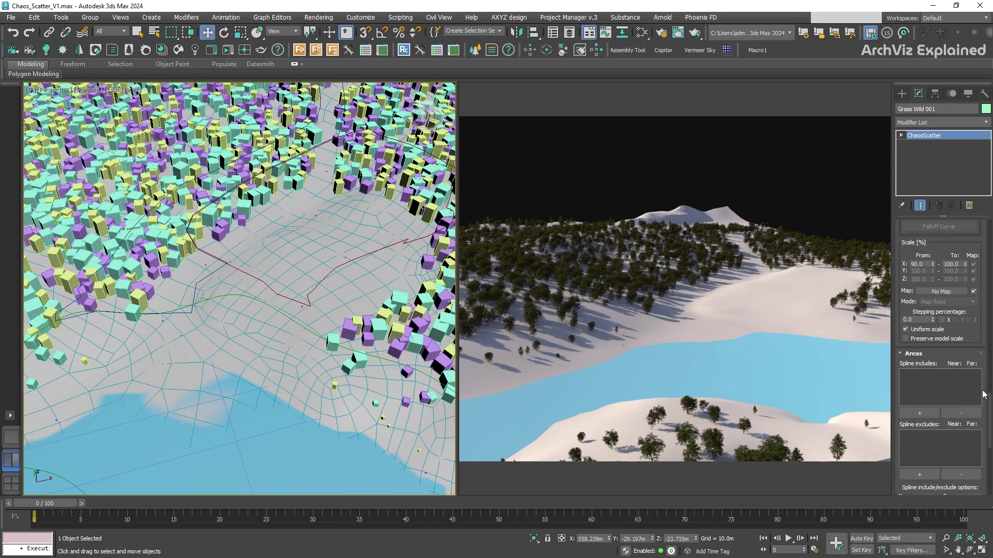
Add the field spline to the grass scatter's Spline includes areas.
{"action": "left_click", "coordinate": [921, 414]}
{"action": "scroll", "coordinate": [337, 265], "scroll_direction": "up", "scroll_amount": 4}
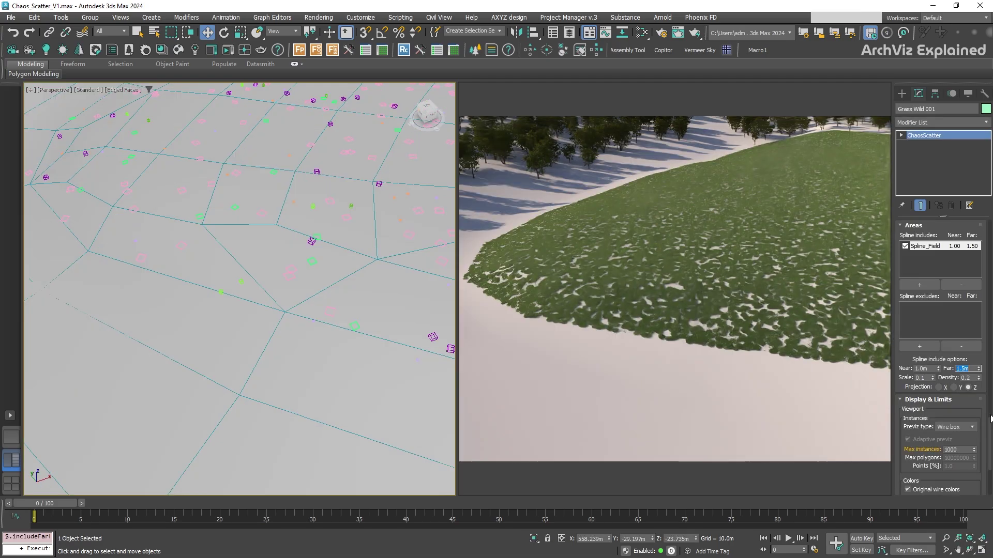
{"action": "scroll", "coordinate": [990, 419], "scroll_direction": "down", "scroll_amount": 10}
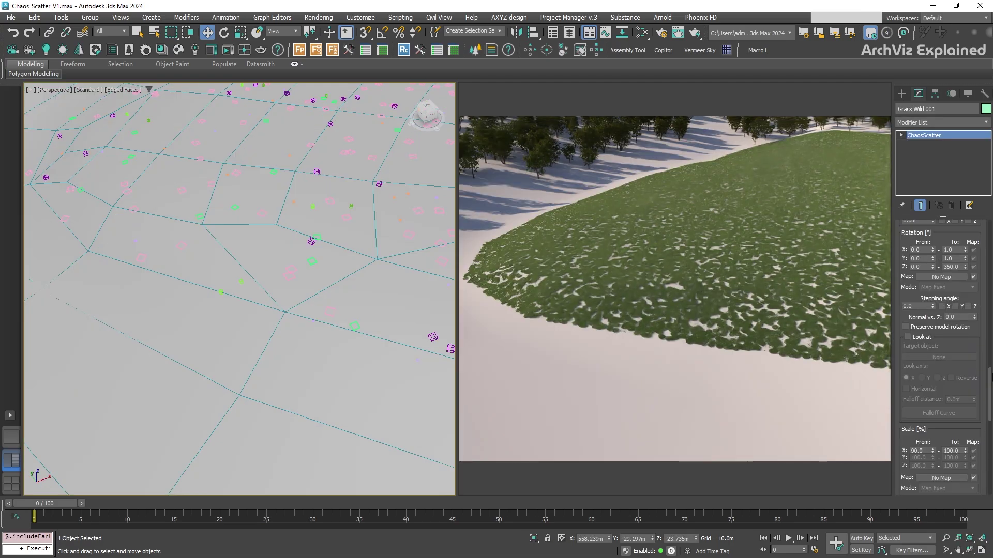
{"action": "scroll", "coordinate": [939, 357], "scroll_direction": "up", "scroll_amount": 4}
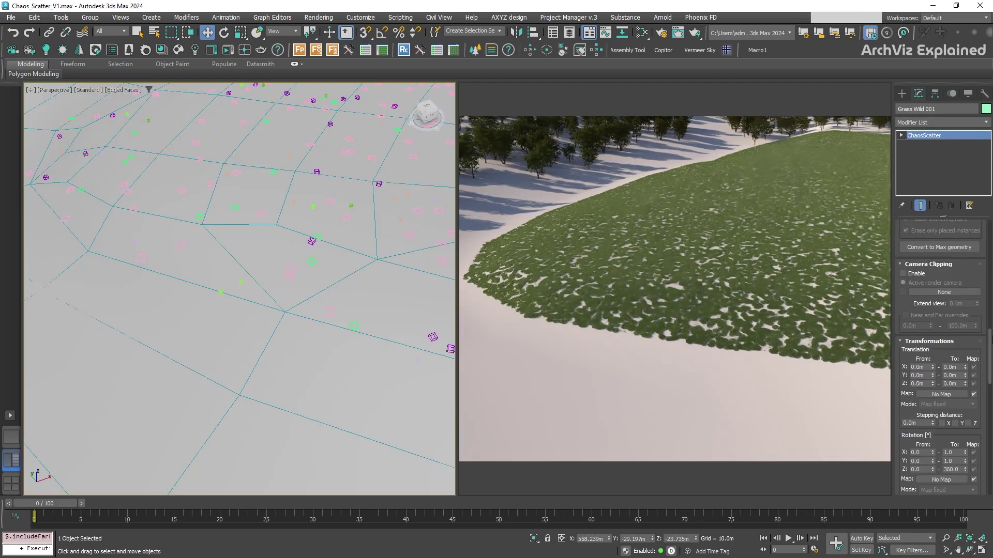
{"action": "scroll", "coordinate": [939, 357], "scroll_direction": "up", "scroll_amount": 6}
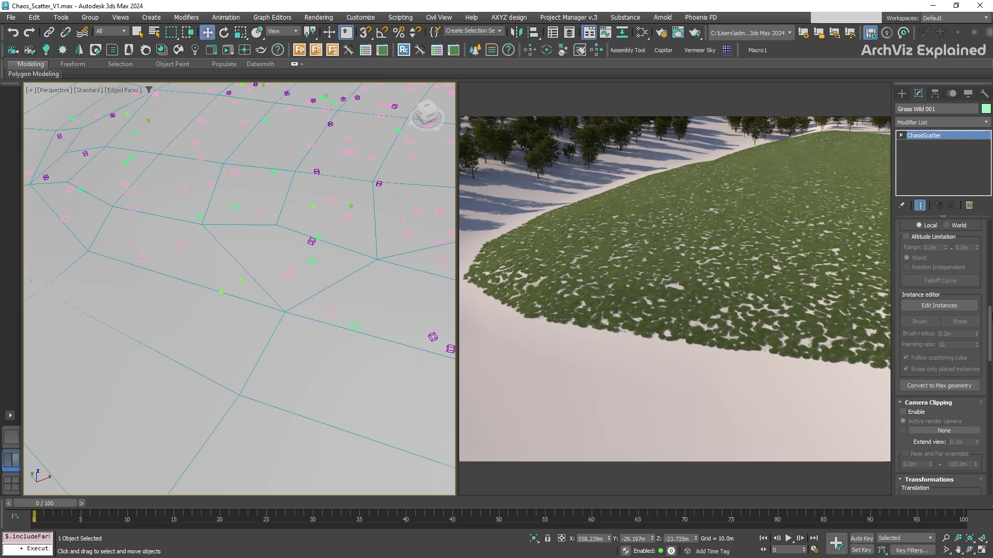
{"action": "scroll", "coordinate": [926, 289], "scroll_direction": "up", "scroll_amount": 1}
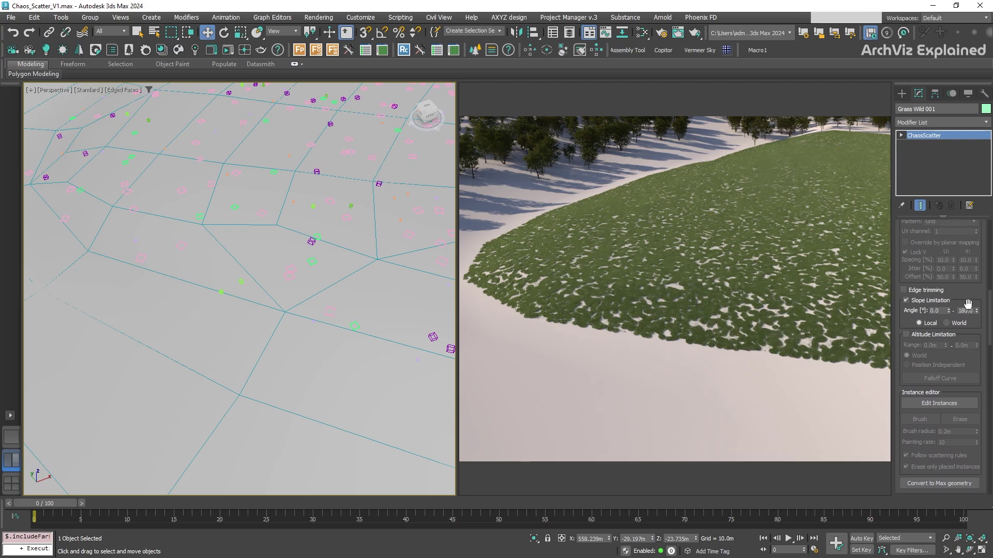
Enable Edge trimming and wire a ChaosScatterEdgeTrimming map into Leaves_mtl's Opacity color.
{"action": "left_click", "coordinate": [903, 290]}
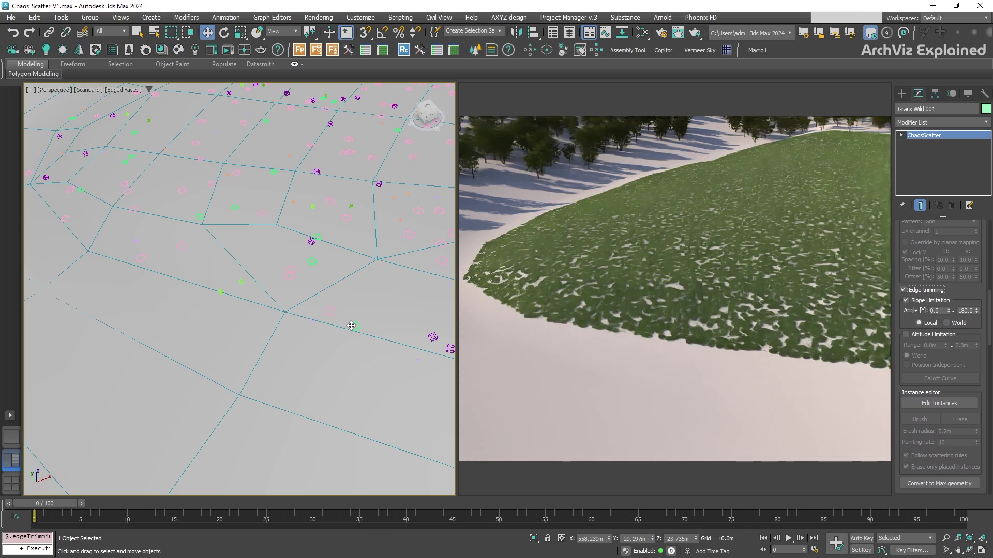
{"action": "key", "text": "m"}
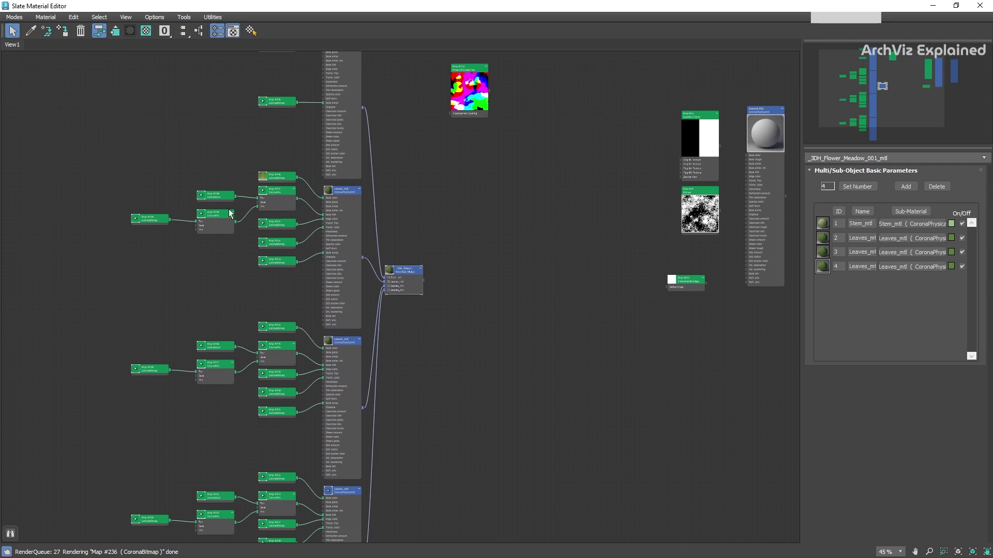
{"action": "scroll", "coordinate": [228, 212], "scroll_direction": "up", "scroll_amount": 4}
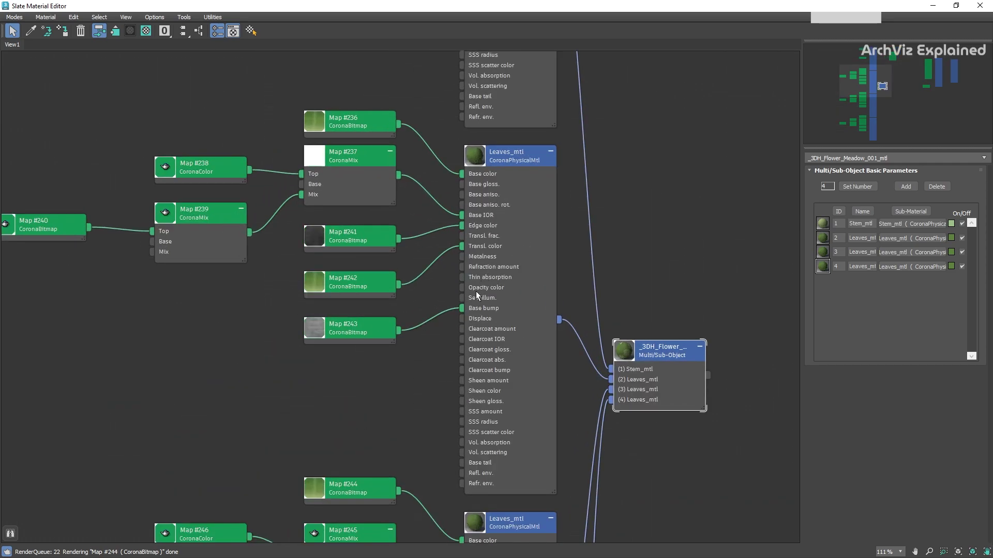
{"action": "left_click_drag", "start_coordinate": [357, 335], "coordinate": [356, 357]}
{"action": "right_click", "coordinate": [202, 384]}
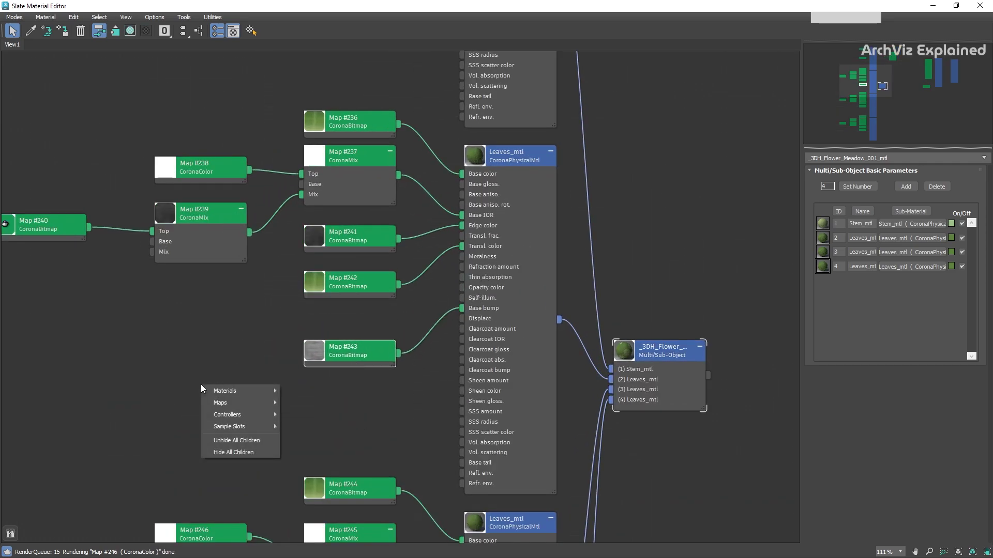
{"action": "mouse_move", "coordinate": [236, 400]}
{"action": "mouse_move", "coordinate": [299, 426]}
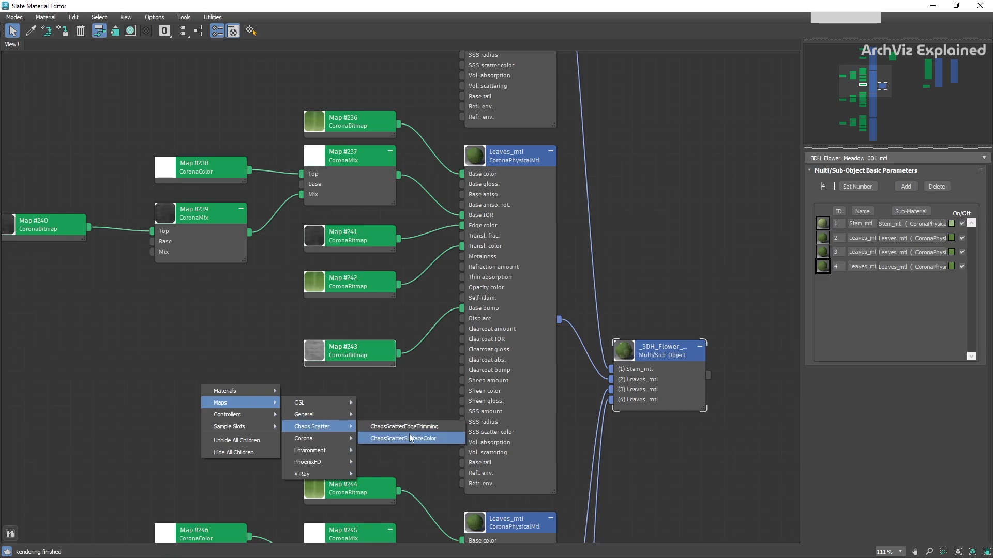
{"action": "left_click", "coordinate": [429, 427]}
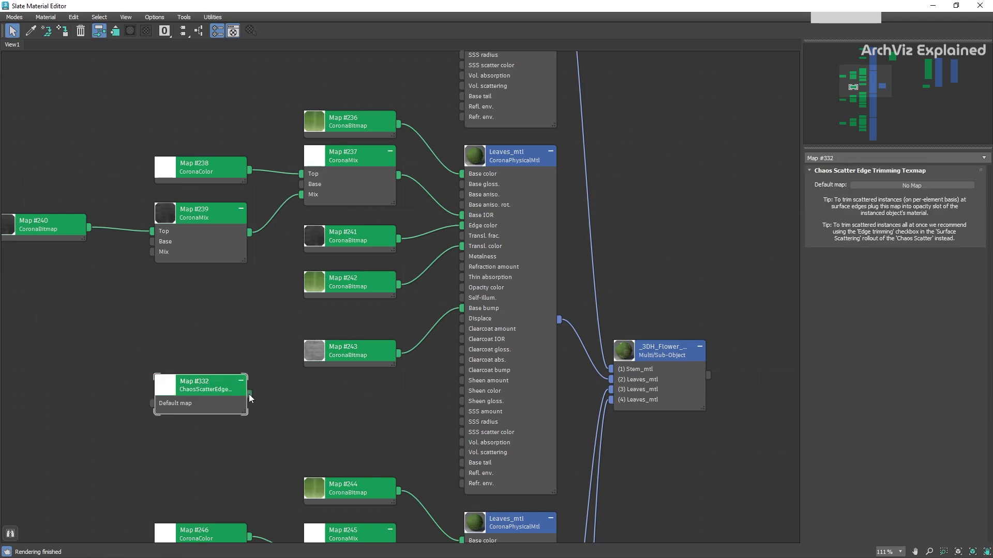
{"action": "left_click_drag", "start_coordinate": [249, 394], "coordinate": [462, 289]}
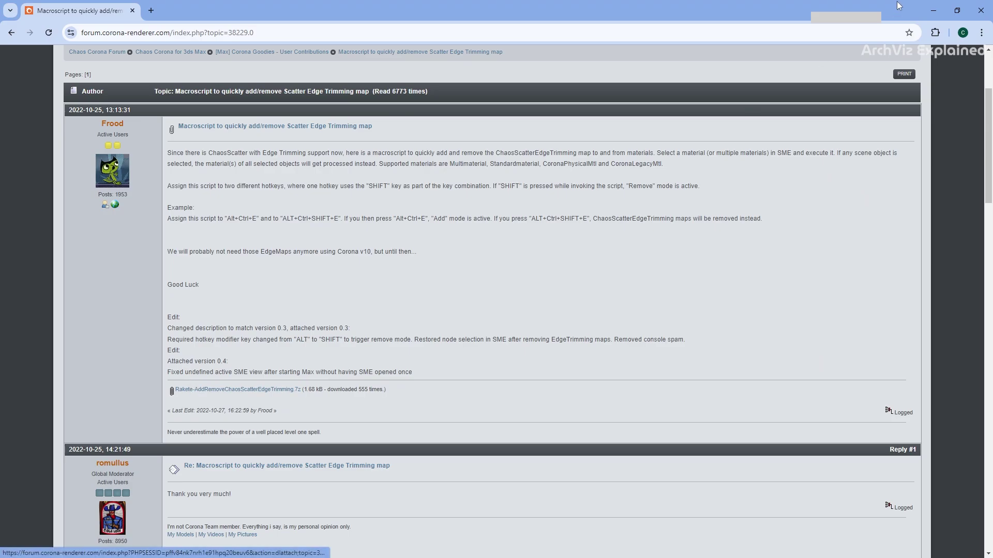
Install the edge-trimming macroscript and enable its Rakete toolbar in Customize User Interface.
{"action": "left_click", "coordinate": [933, 10]}
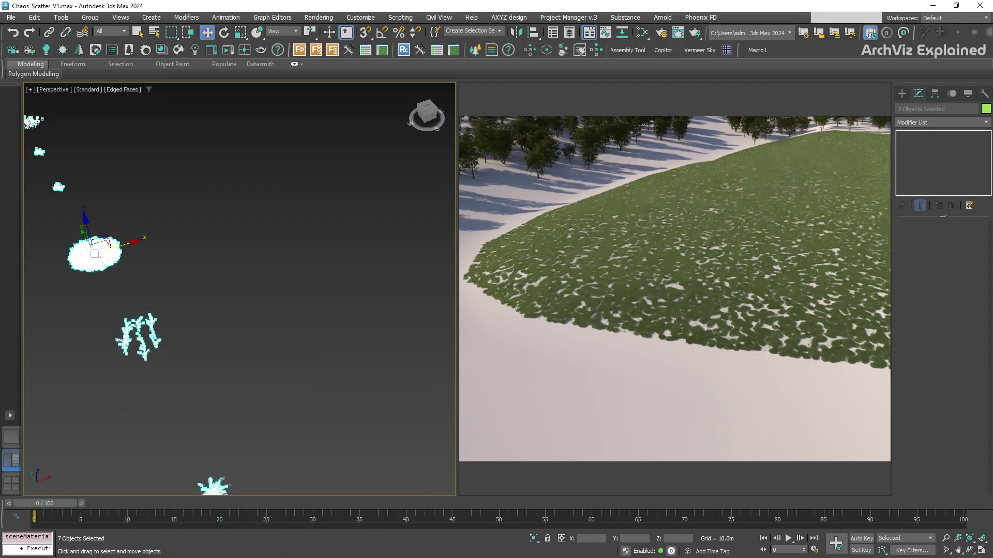
{"action": "left_click_drag", "start_coordinate": [377, 172], "coordinate": [373, 186]}
{"action": "right_click", "coordinate": [789, 49]}
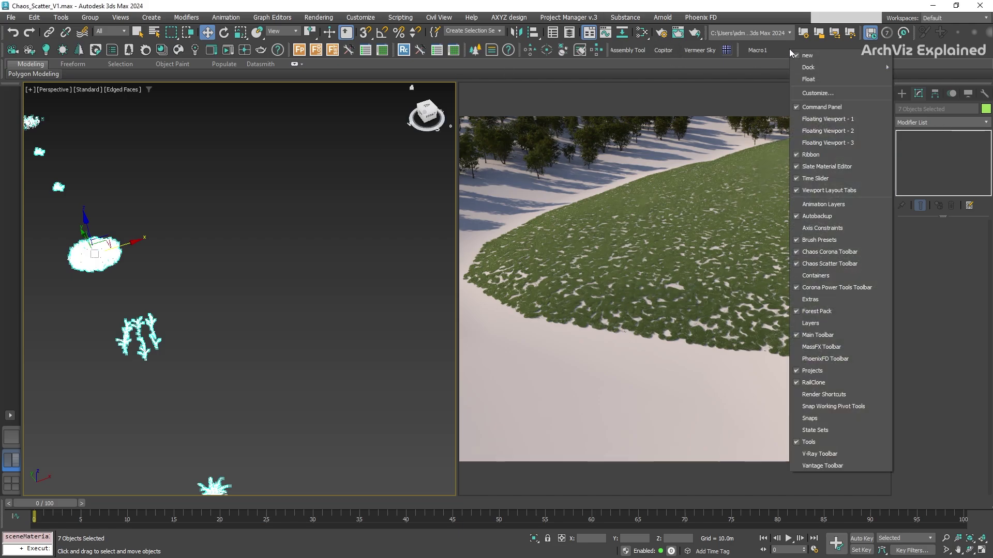
{"action": "left_click", "coordinate": [809, 98]}
{"action": "left_click", "coordinate": [670, 154]}
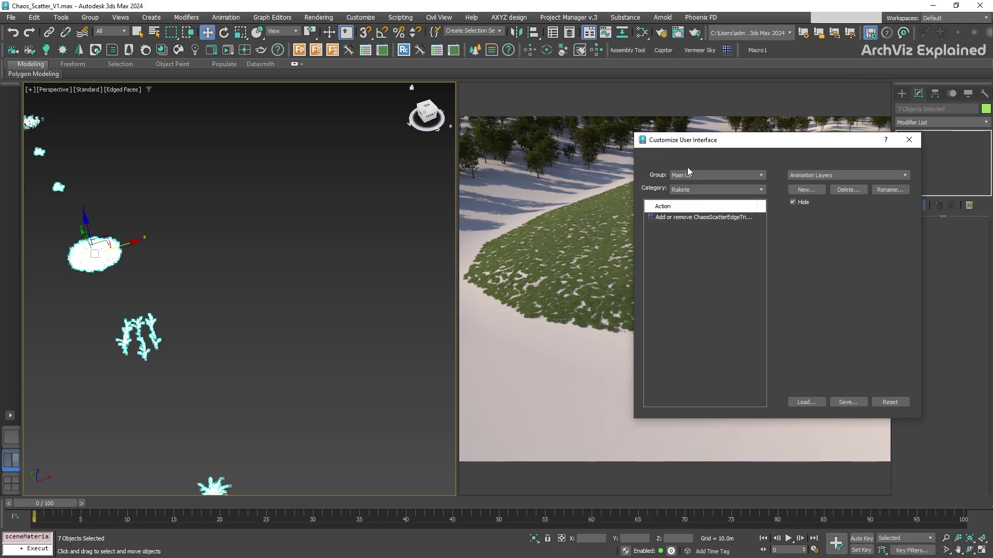
{"action": "left_click", "coordinate": [712, 192]}
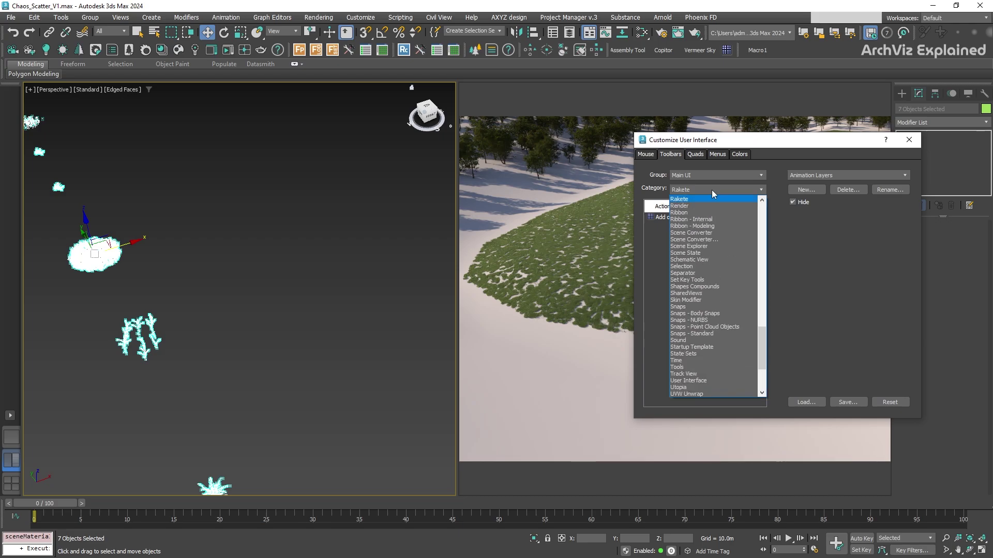
{"action": "left_click", "coordinate": [711, 193]}
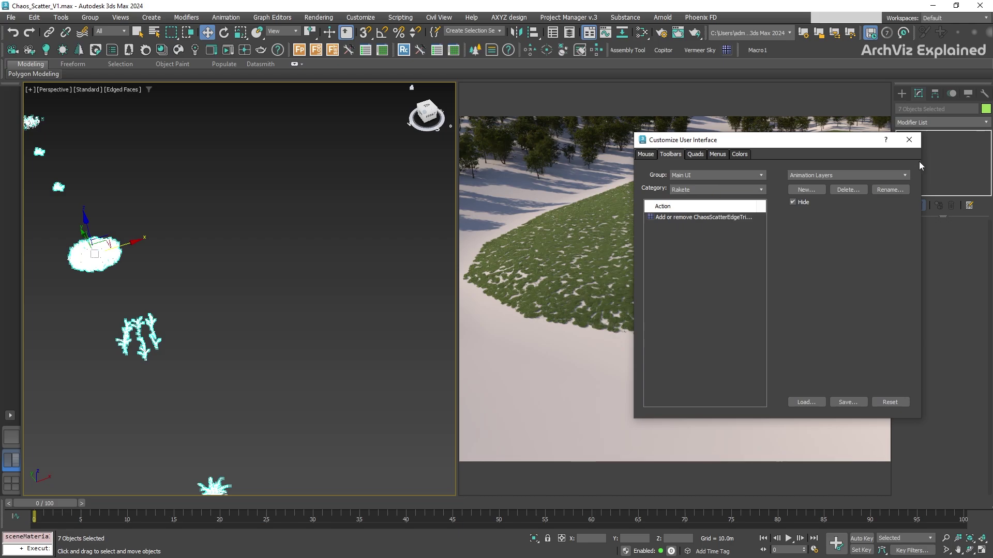
{"action": "left_click", "coordinate": [908, 139]}
Run the Macro1 button and confirm adding ChaosScatterEdgeTrimming maps to the plant materials.
{"action": "scroll", "coordinate": [100, 270], "scroll_direction": "down", "scroll_amount": 3}
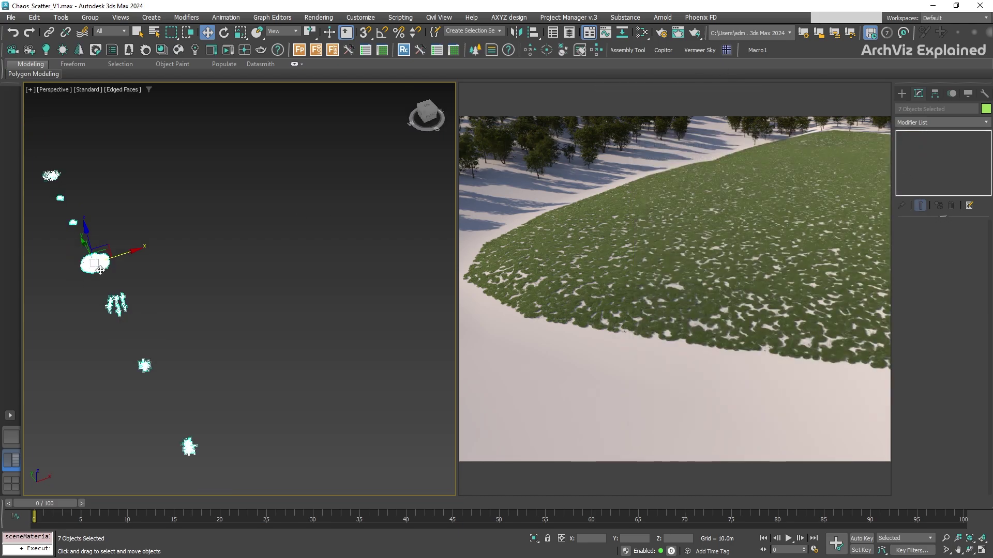
{"action": "left_click", "coordinate": [727, 50]}
{"action": "left_click", "coordinate": [494, 296]}
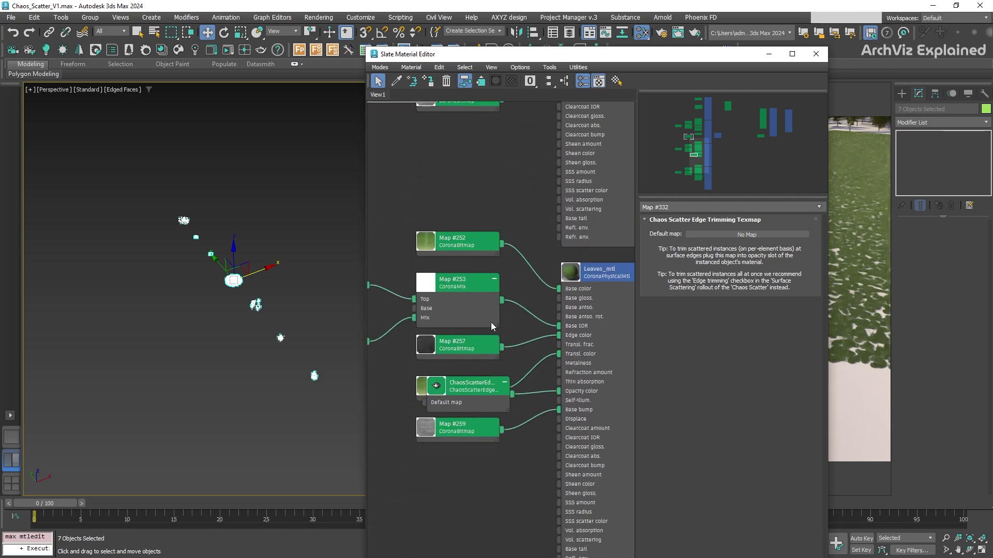
Move three Spline_Field vertices in Vertex mode to enlarge the grass field area.
{"action": "left_click", "coordinate": [773, 57]}
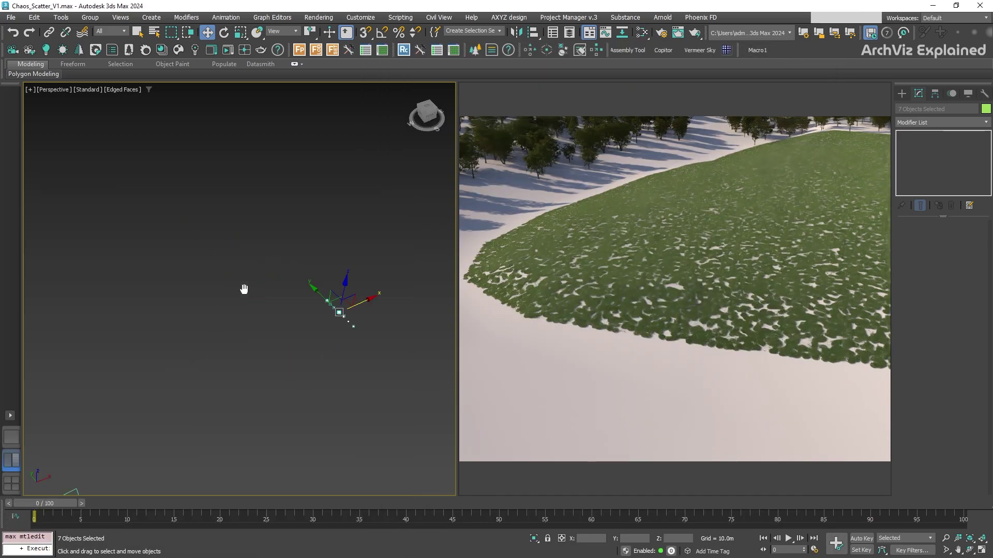
{"action": "scroll", "coordinate": [268, 268], "scroll_direction": "up", "scroll_amount": 10}
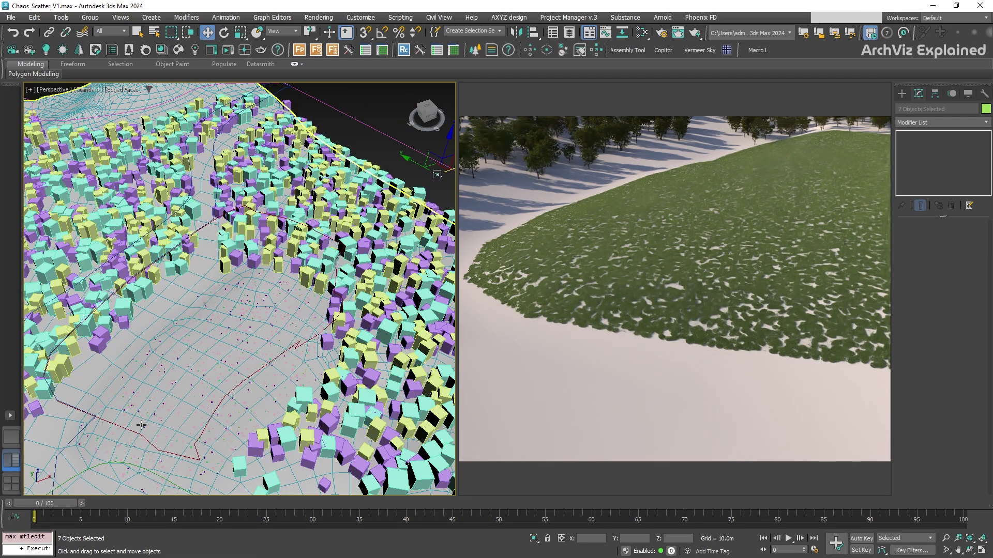
{"action": "left_click", "coordinate": [133, 430]}
{"action": "key", "text": "1"}
{"action": "left_click_drag", "start_coordinate": [146, 412], "coordinate": [146, 386]}
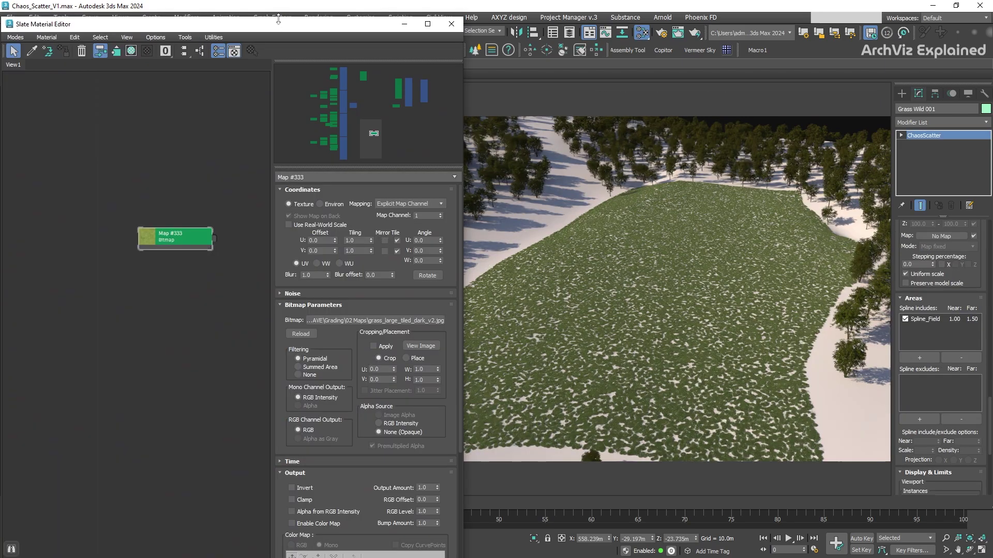
{"action": "left_click_drag", "start_coordinate": [283, 18], "coordinate": [285, 2]}
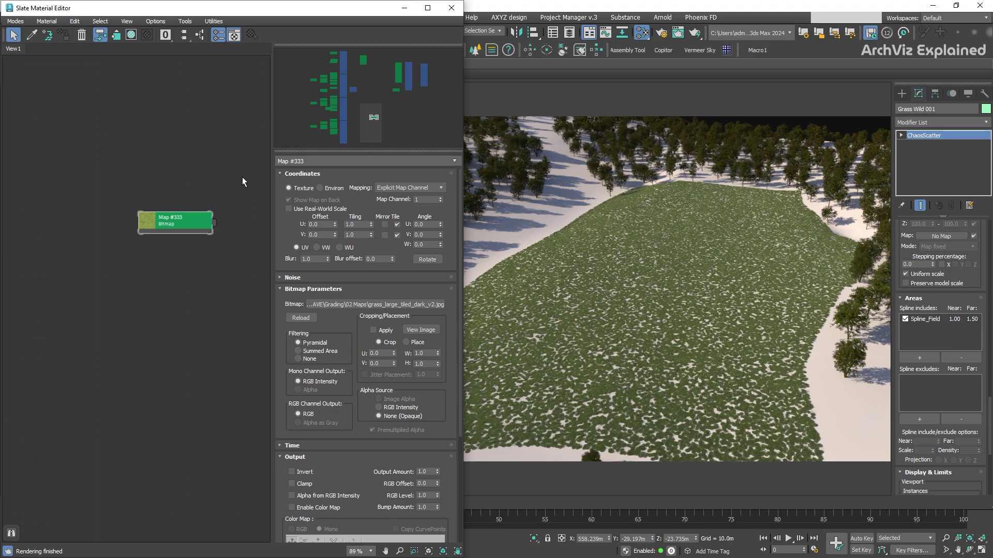
Create ChaosScatterSurfaceColor Map #334 fed by the Map #333 grass bitmap.
{"action": "double_click", "coordinate": [140, 218]}
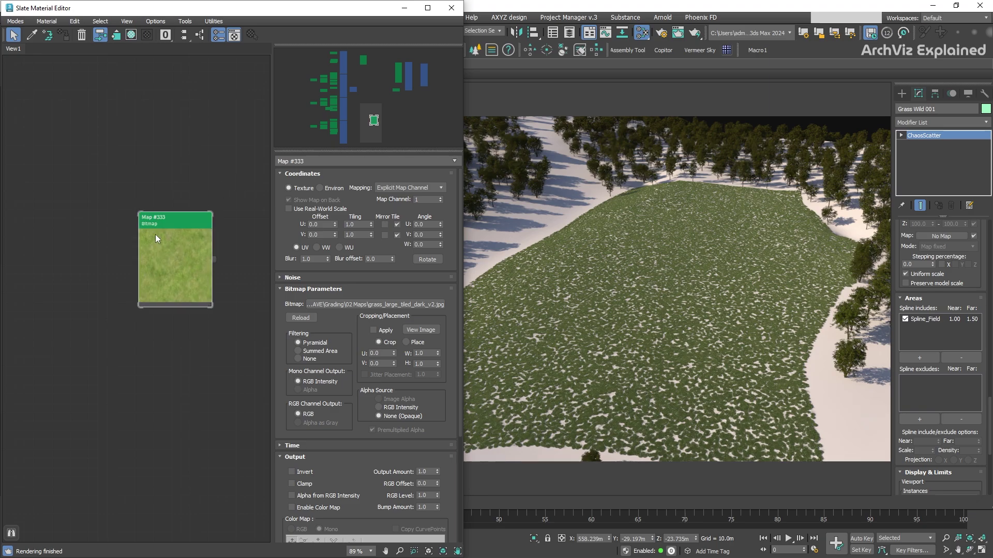
{"action": "scroll", "coordinate": [137, 260], "scroll_direction": "up", "scroll_amount": 4}
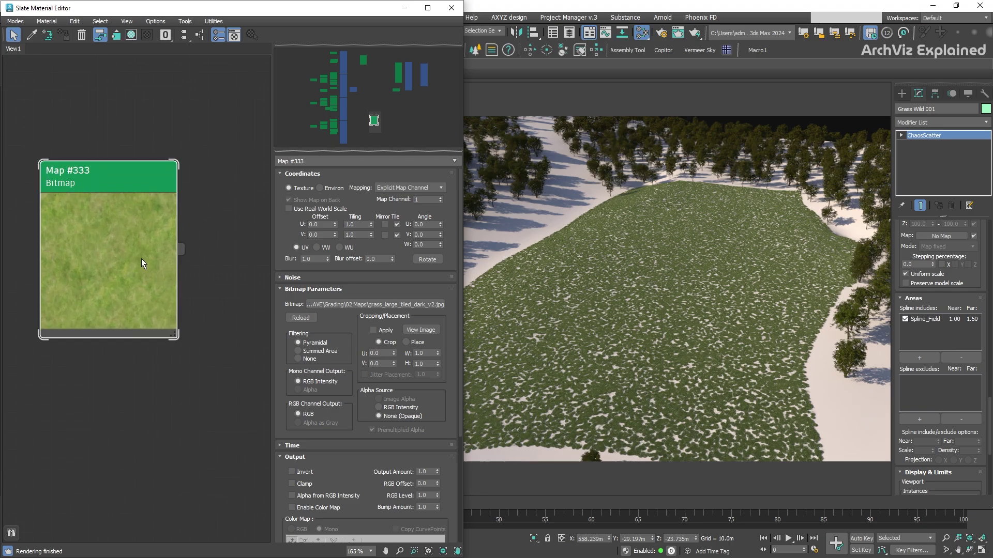
{"action": "middle_click_drag", "start_coordinate": [179, 247], "coordinate": [152, 253]}
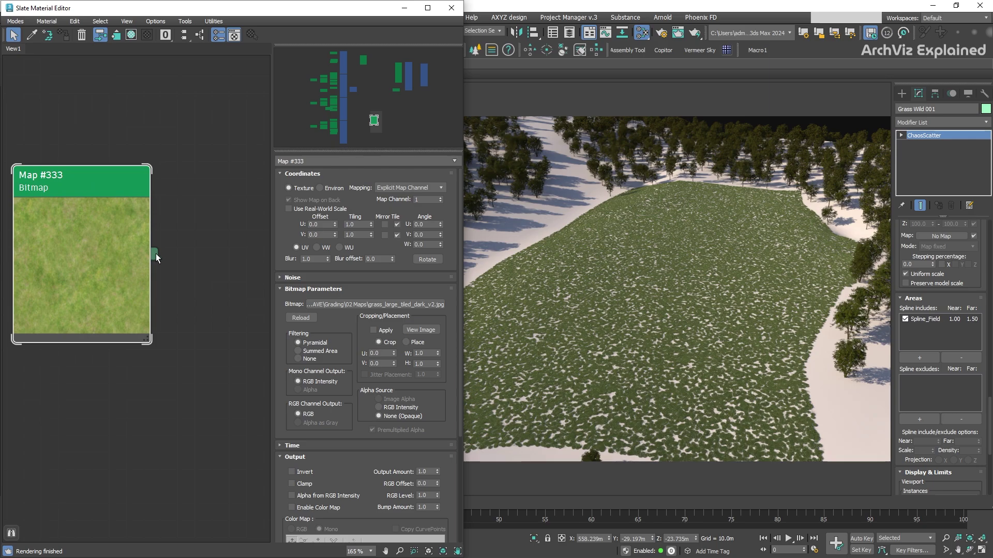
{"action": "scroll", "coordinate": [156, 252], "scroll_direction": "down", "scroll_amount": 1}
{"action": "middle_click_drag", "start_coordinate": [179, 249], "coordinate": [166, 249]}
{"action": "scroll", "coordinate": [166, 249], "scroll_direction": "down", "scroll_amount": 2}
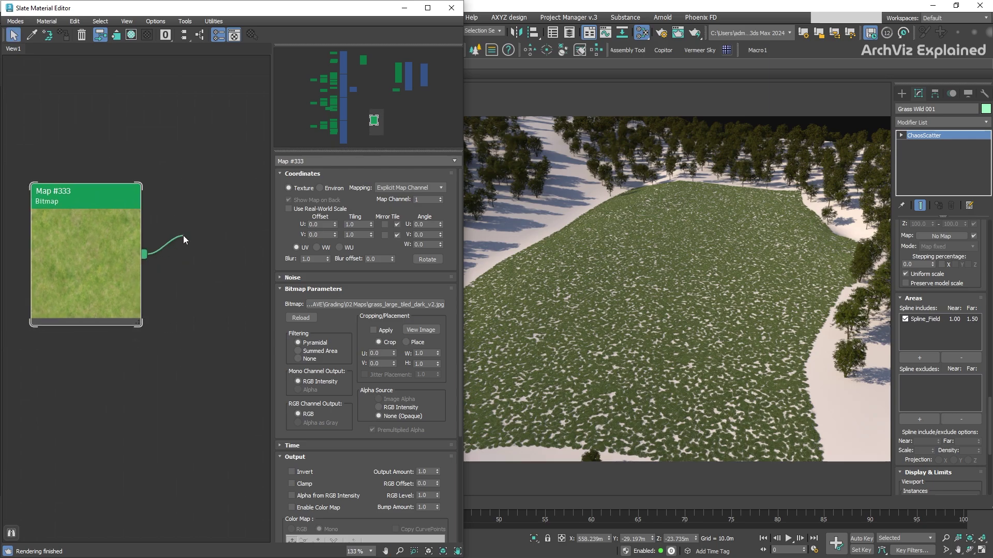
{"action": "left_click_drag", "start_coordinate": [183, 235], "coordinate": [183, 235]}
{"action": "mouse_move", "coordinate": [204, 254]}
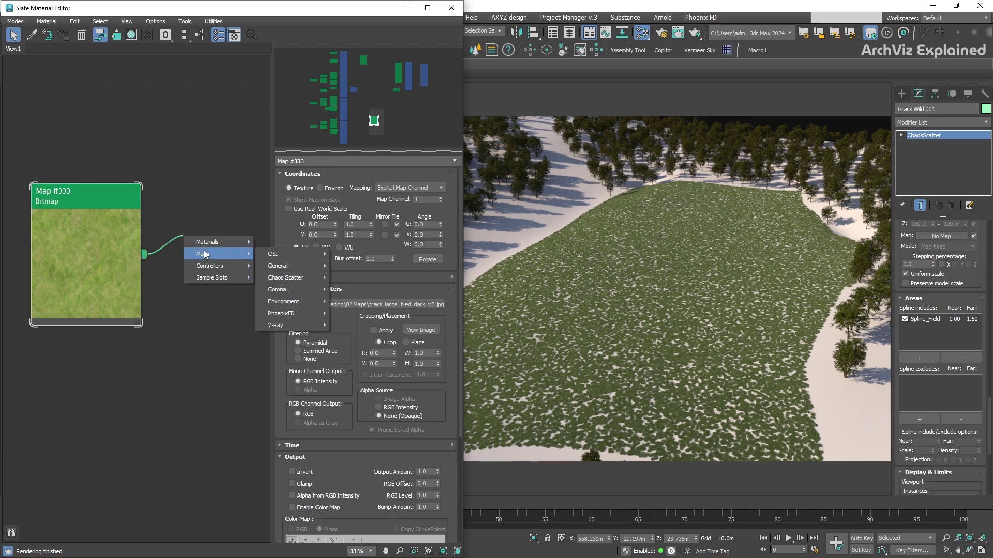
{"action": "mouse_move", "coordinate": [282, 276]}
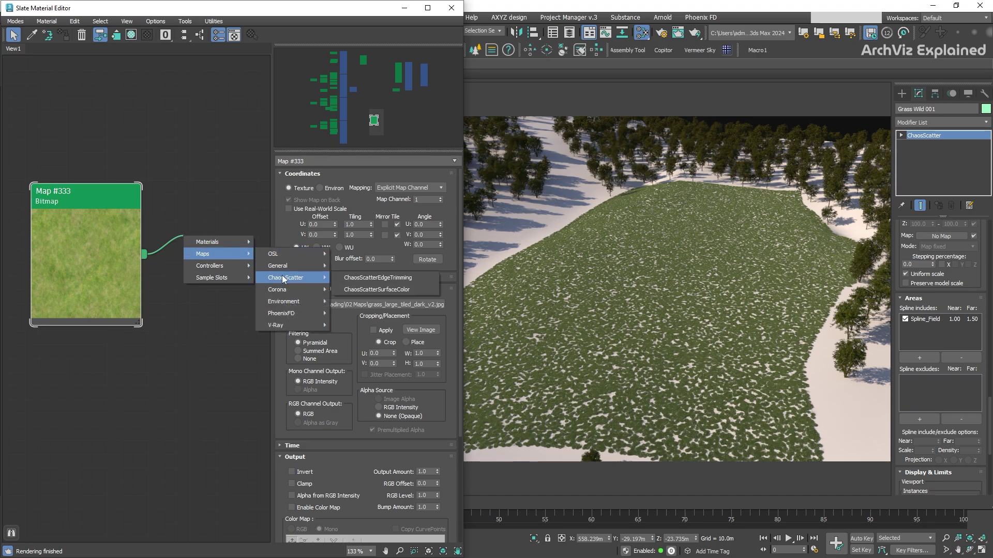
{"action": "left_click", "coordinate": [405, 293]}
{"action": "left_click_drag", "start_coordinate": [108, 194], "coordinate": [71, 206]}
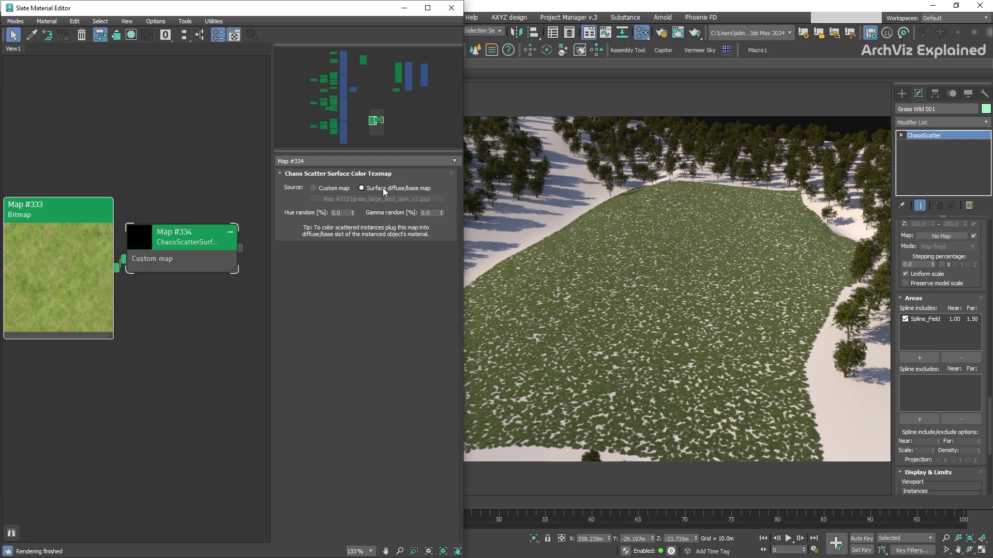
Set Map #334's source to Custom map and wire it into two Leaves_mtl Base color inputs.
{"action": "left_click", "coordinate": [339, 189]}
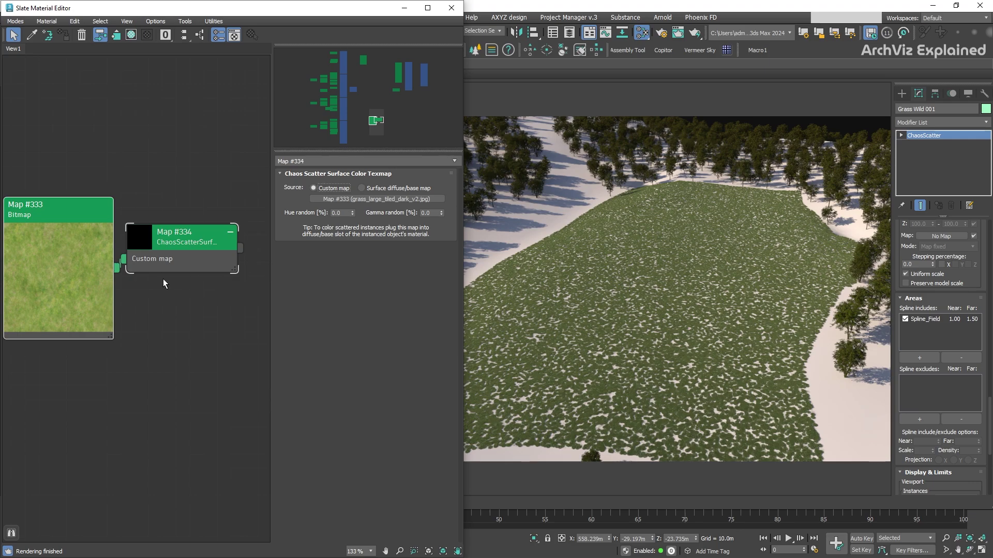
{"action": "scroll", "coordinate": [163, 278], "scroll_direction": "down", "scroll_amount": 10}
{"action": "left_click_drag", "start_coordinate": [199, 374], "coordinate": [81, 199]}
{"action": "middle_click_drag", "start_coordinate": [80, 199], "coordinate": [237, 274]}
{"action": "scroll", "coordinate": [204, 231], "scroll_direction": "up", "scroll_amount": 2}
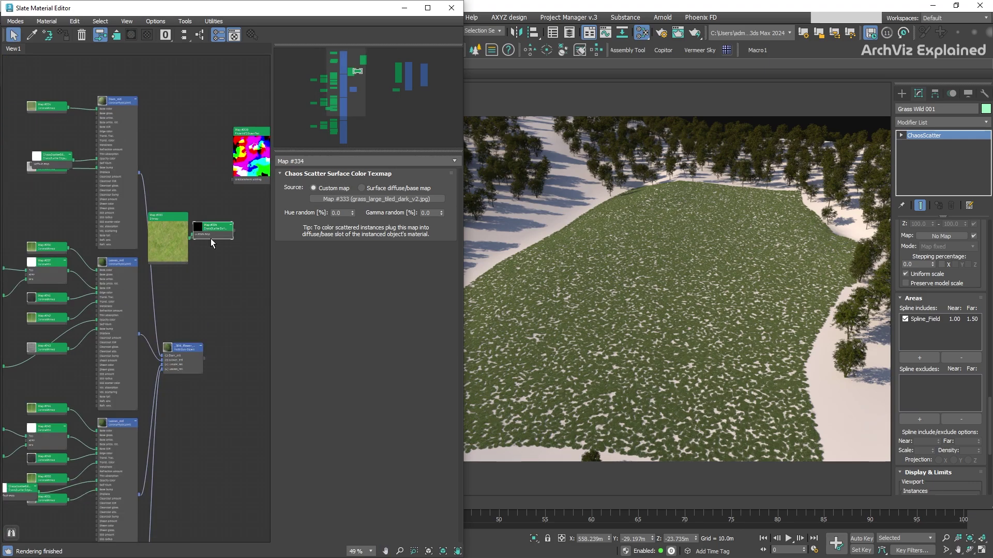
{"action": "middle_click_drag", "start_coordinate": [212, 240], "coordinate": [247, 282]}
{"action": "left_click_drag", "start_coordinate": [251, 275], "coordinate": [61, 115]}
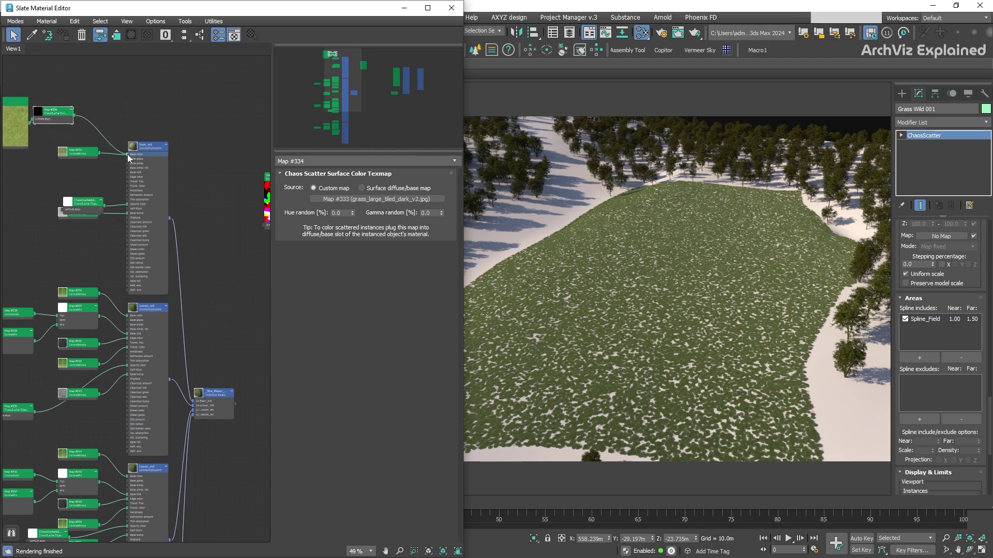
{"action": "middle_click_drag", "start_coordinate": [75, 119], "coordinate": [94, 104]}
{"action": "left_click_drag", "start_coordinate": [93, 101], "coordinate": [148, 303]}
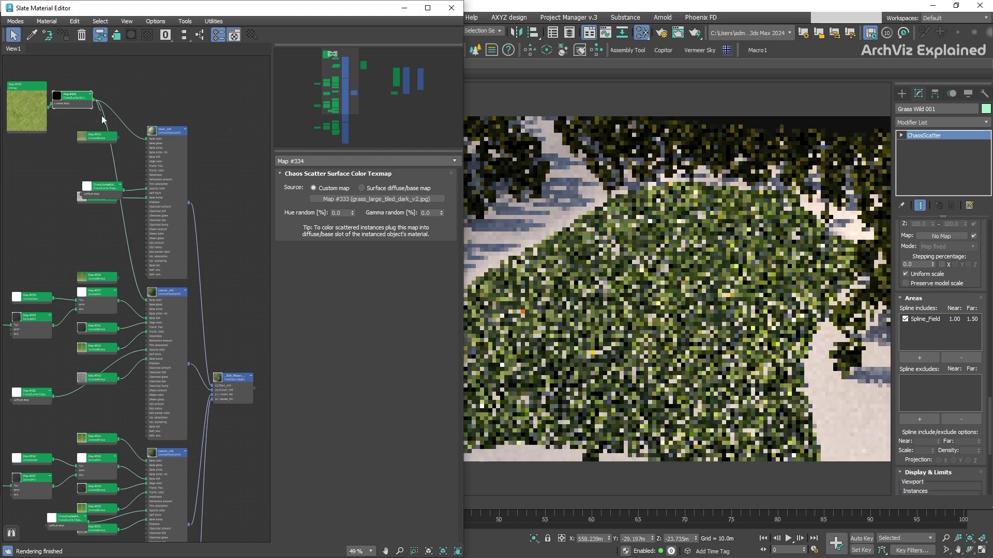
{"action": "left_click_drag", "start_coordinate": [93, 101], "coordinate": [151, 465]}
{"action": "scroll", "coordinate": [148, 108], "scroll_direction": "down", "scroll_amount": 2}
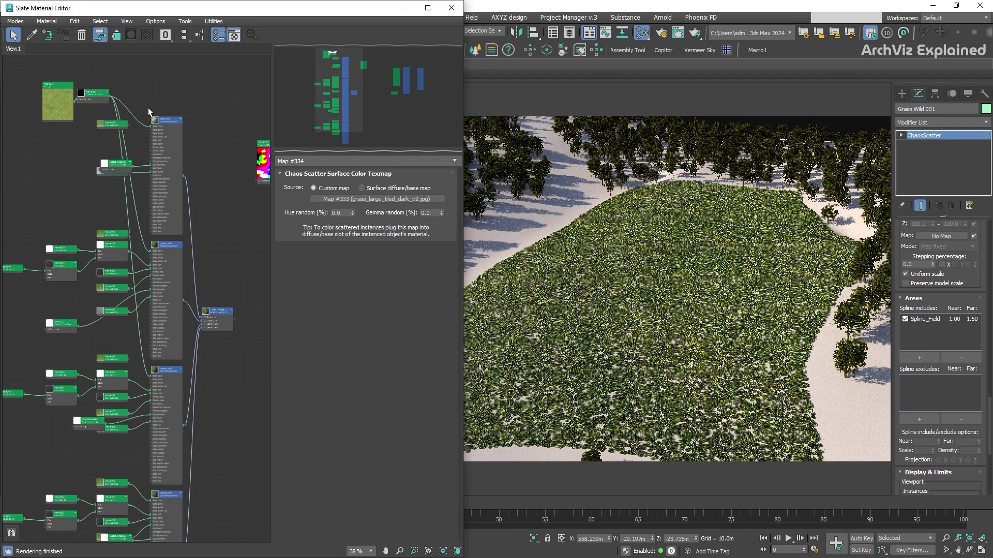
{"action": "scroll", "coordinate": [147, 186], "scroll_direction": "up", "scroll_amount": 5}
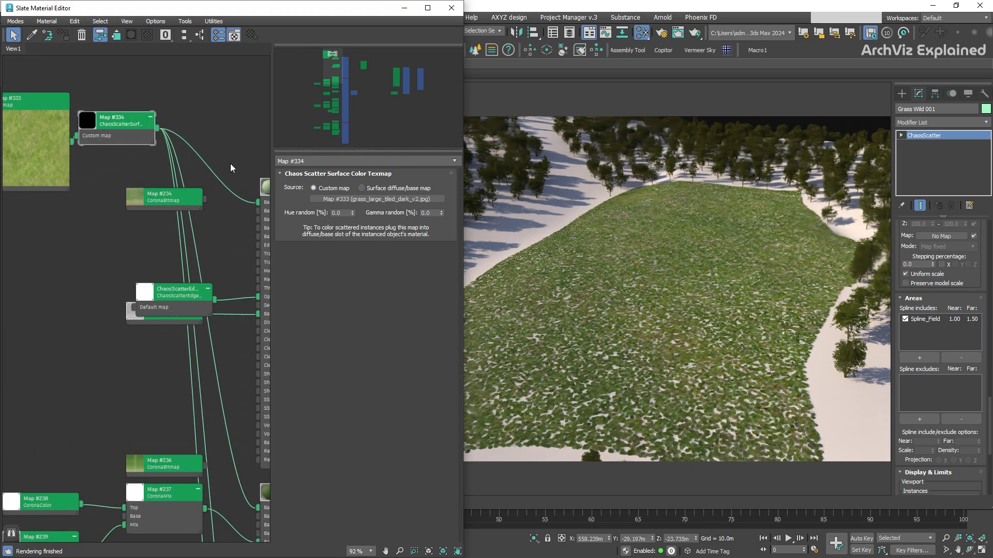
Set Map #334's Hue random and Gamma random both to 50%.
{"action": "double_click", "coordinate": [341, 213]}
{"action": "key", "text": "BackSpace"}
{"action": "type", "text": "50"}
{"action": "key", "text": "Return"}
{"action": "key", "text": "Tab"}
{"action": "type", "text": "50"}
{"action": "key", "text": "Return"}
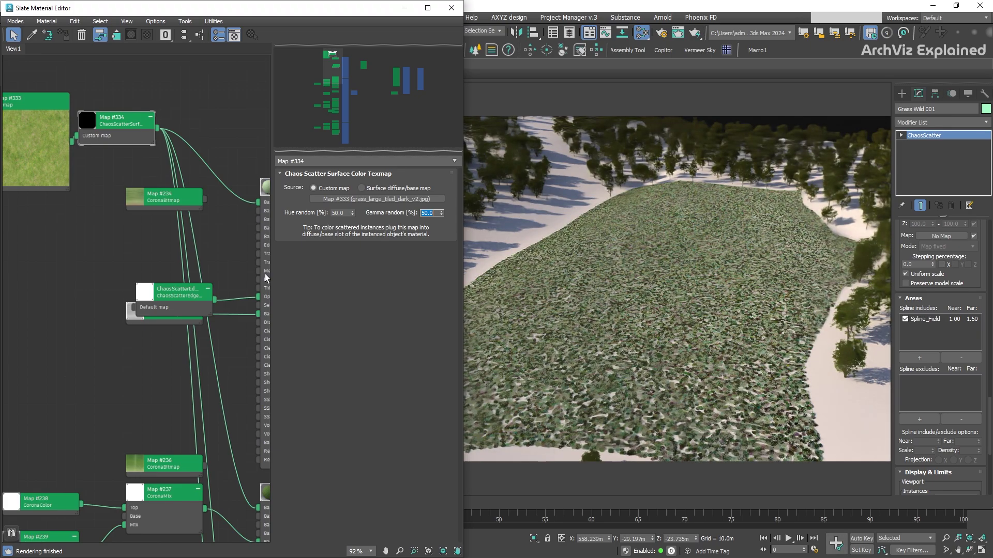
Open Leaves_mtl's parameters and rearrange the grass bitmap and surface color nodes.
{"action": "scroll", "coordinate": [266, 278], "scroll_direction": "down", "scroll_amount": 2}
{"action": "double_click", "coordinate": [232, 392]}
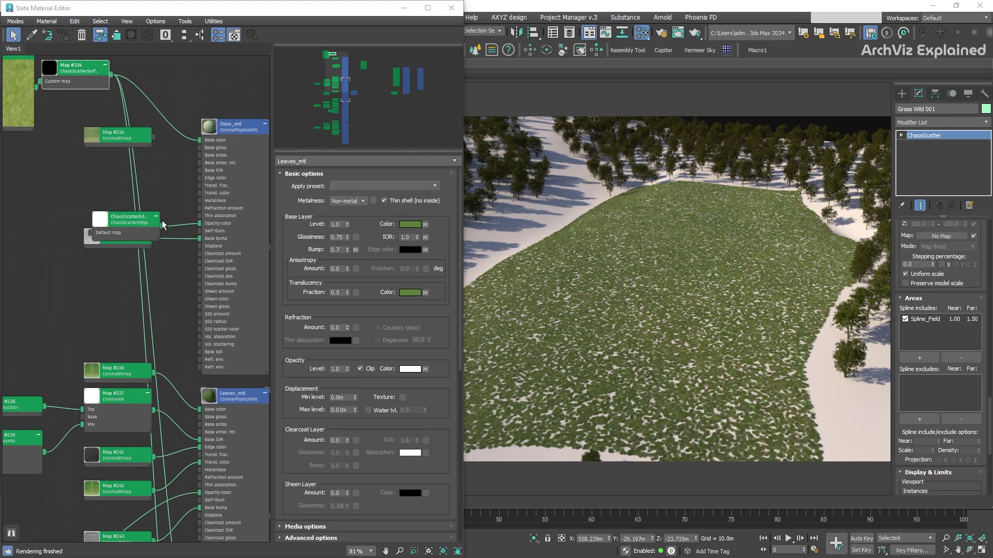
{"action": "middle_click_drag", "start_coordinate": [117, 271], "coordinate": [191, 315]}
{"action": "left_click_drag", "start_coordinate": [78, 140], "coordinate": [21, 171]}
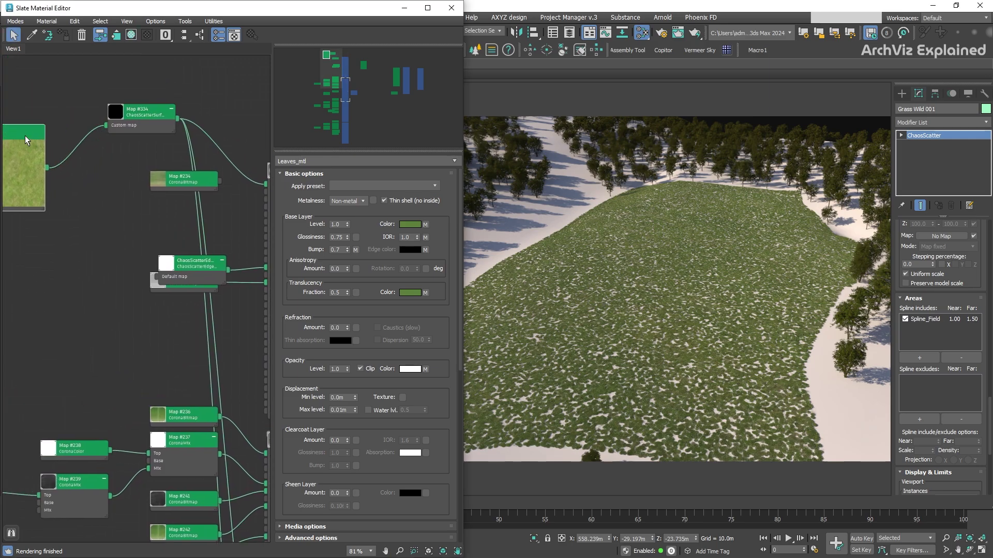
{"action": "left_click_drag", "start_coordinate": [134, 130], "coordinate": [58, 381]}
Add a Corona Mix with Map #334 as Top, Map #236 as Base, mix amount 0.5.
{"action": "middle_click_drag", "start_coordinate": [88, 333], "coordinate": [60, 287]}
{"action": "right_click", "coordinate": [141, 317]}
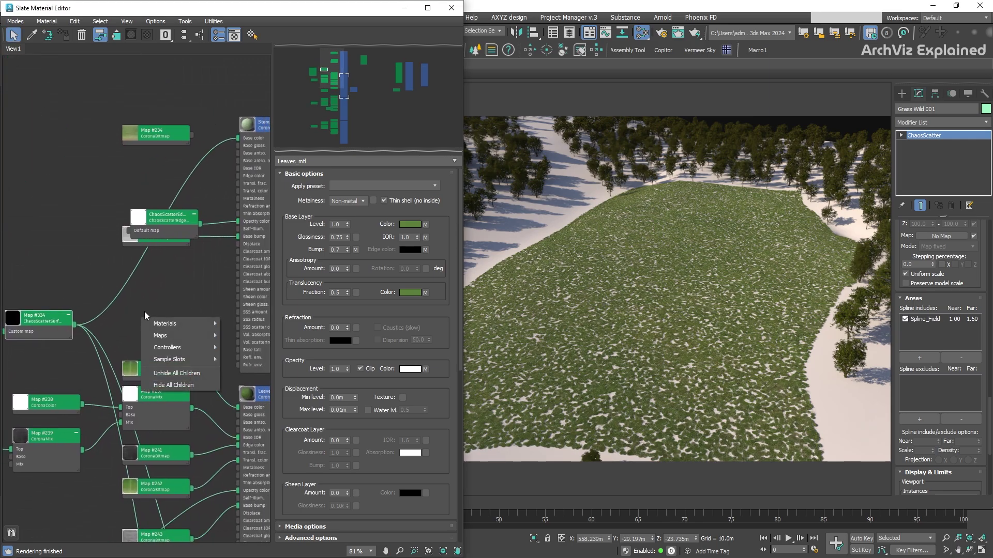
{"action": "mouse_move", "coordinate": [160, 334]}
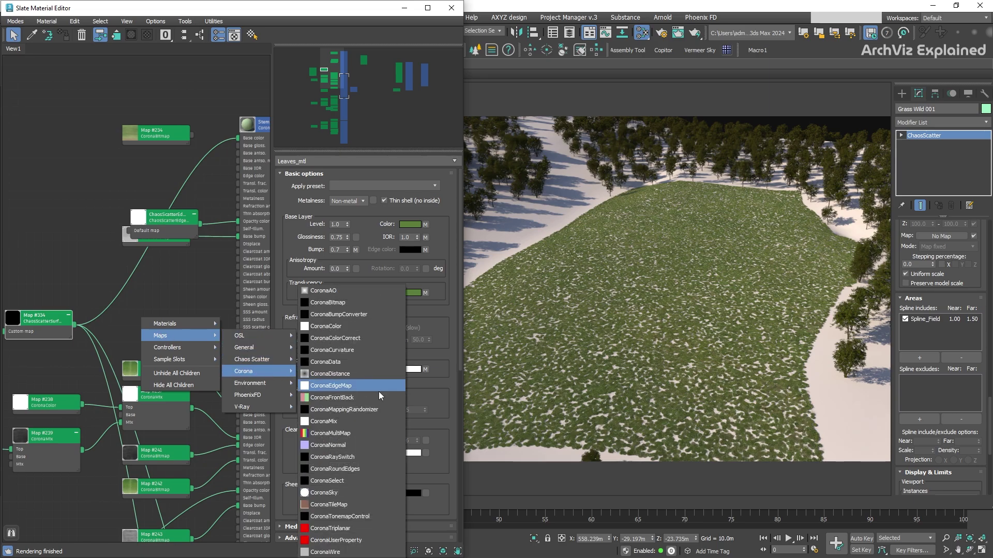
{"action": "left_click", "coordinate": [207, 380]}
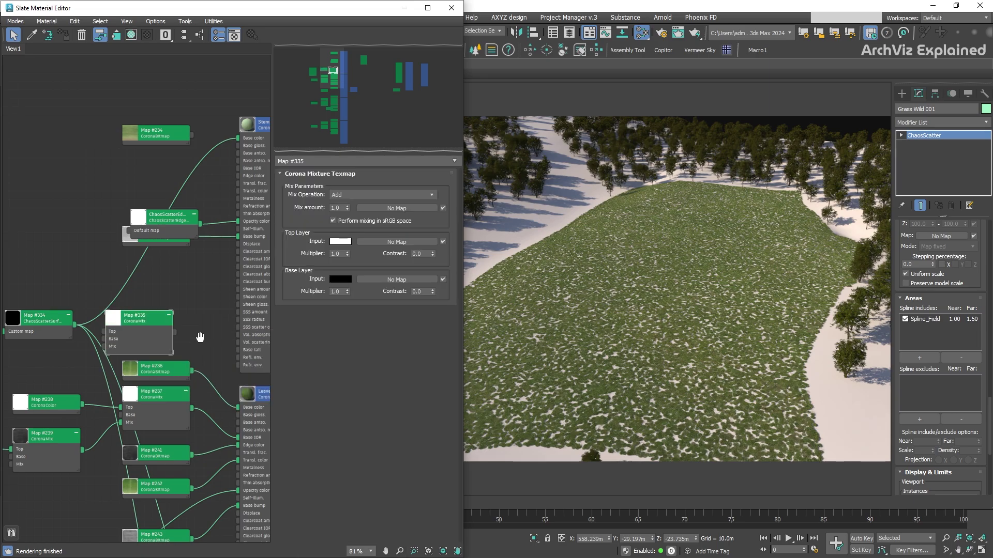
{"action": "middle_click_drag", "start_coordinate": [90, 350], "coordinate": [110, 324]}
{"action": "left_click_drag", "start_coordinate": [98, 302], "coordinate": [124, 307]}
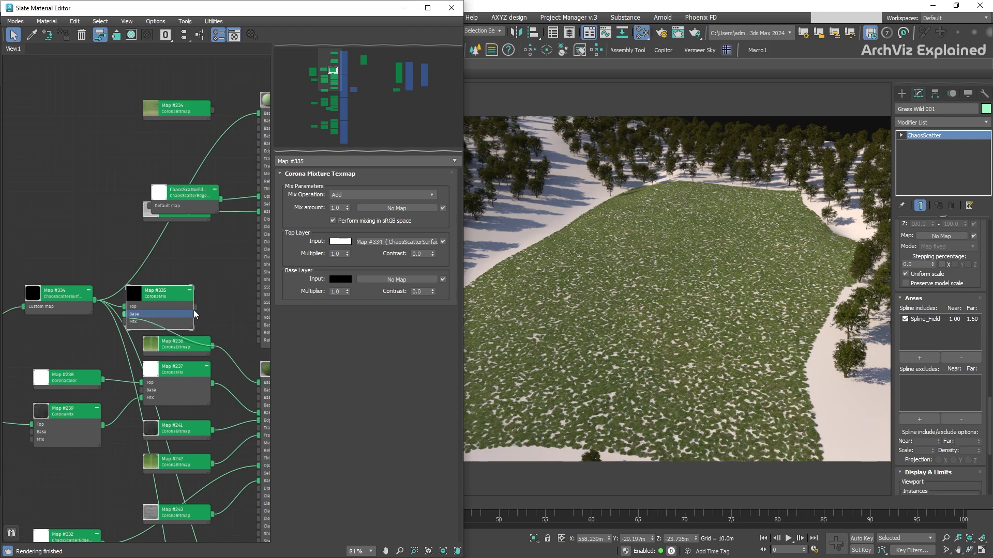
{"action": "left_click_drag", "start_coordinate": [195, 309], "coordinate": [260, 383]}
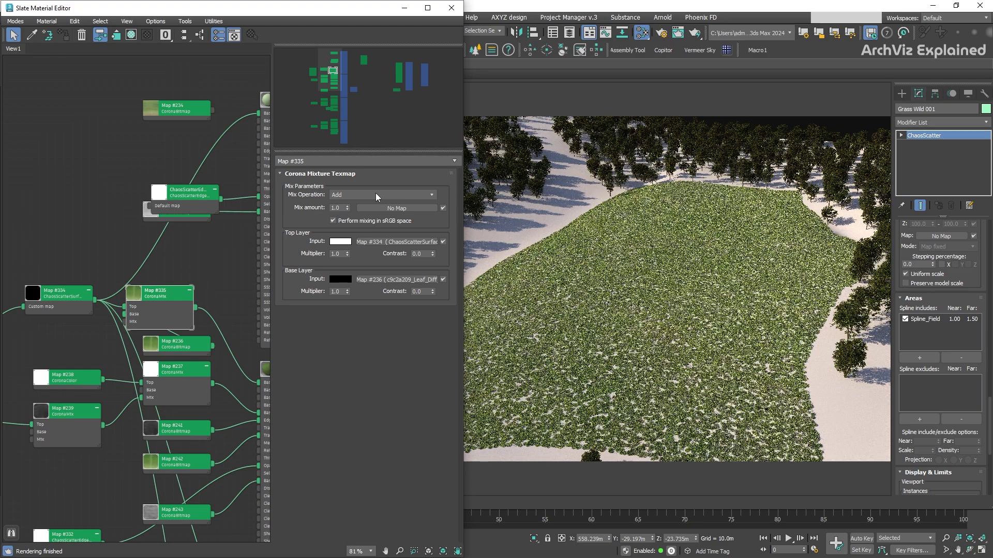
{"action": "left_click", "coordinate": [338, 208]}
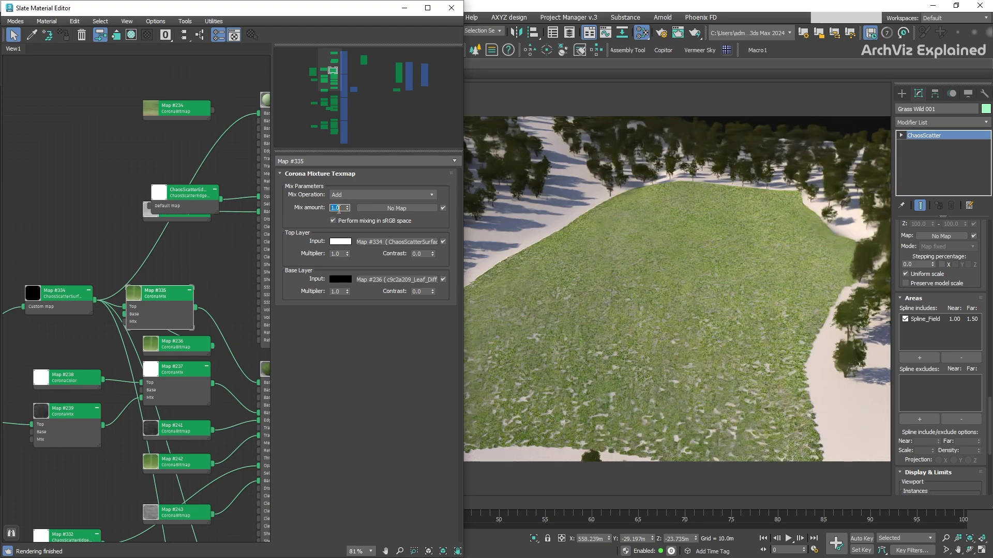
{"action": "type", "text": "0.5"}
{"action": "key", "text": "Return"}
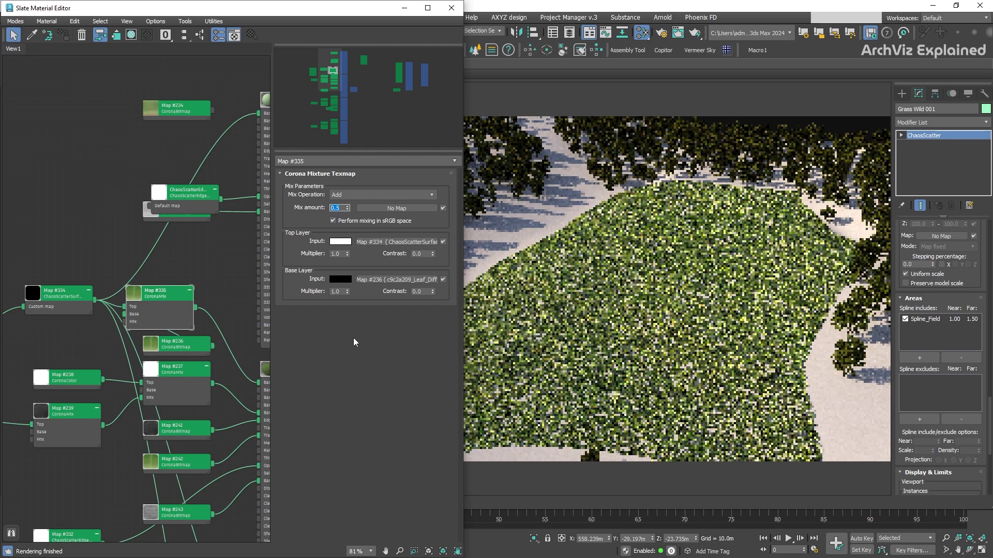
{"action": "scroll", "coordinate": [986, 409], "scroll_direction": "up", "scroll_amount": 2}
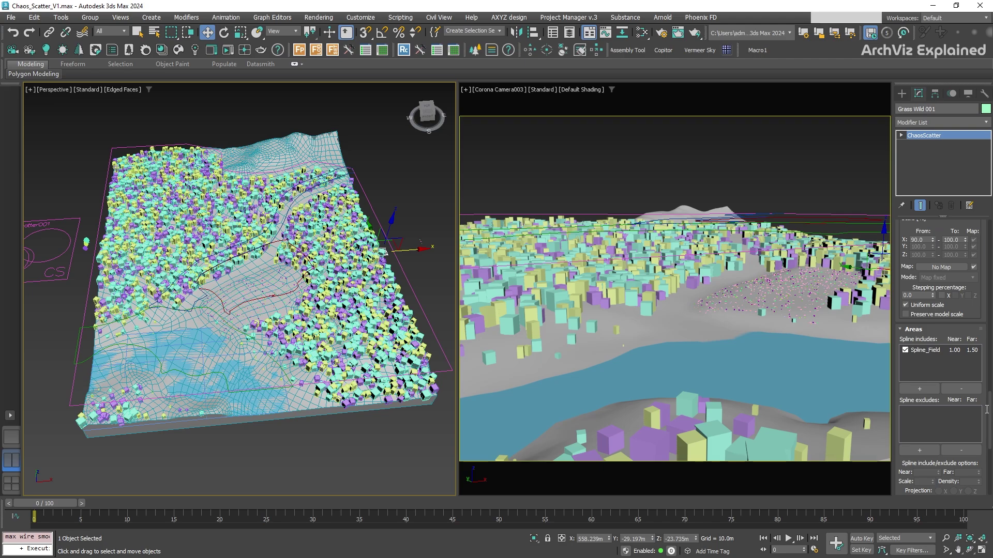
Turn on camera clipping for Chaos Scatter001 without picking a specific camera.
{"action": "scroll", "coordinate": [987, 409], "scroll_direction": "up", "scroll_amount": 5}
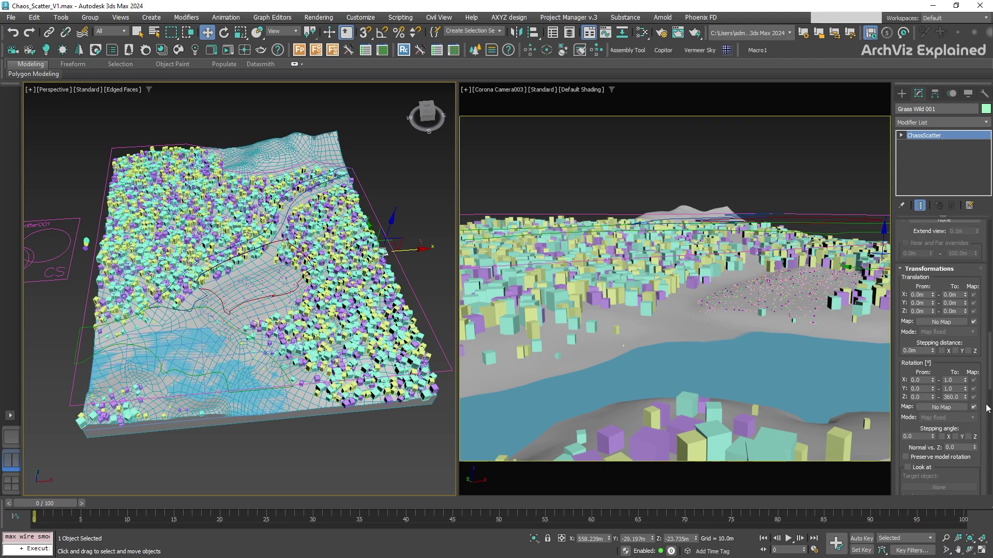
{"action": "scroll", "coordinate": [987, 408], "scroll_direction": "up", "scroll_amount": 3}
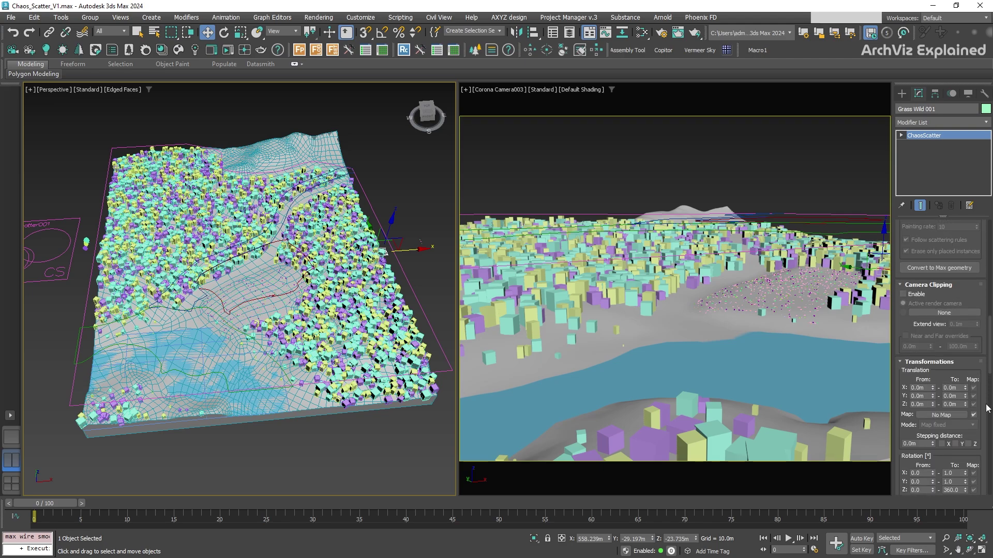
{"action": "left_click", "coordinate": [913, 294]}
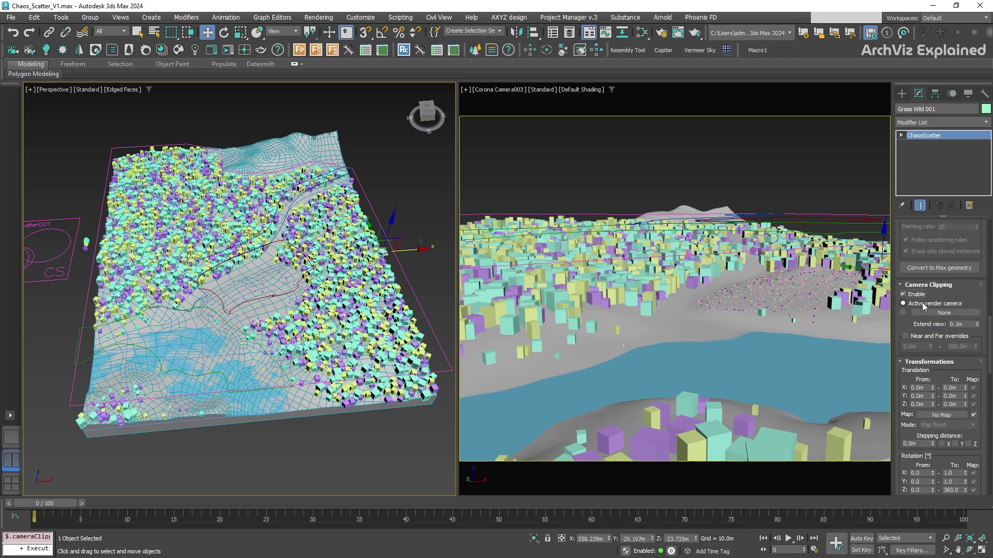
{"action": "left_click", "coordinate": [943, 313]}
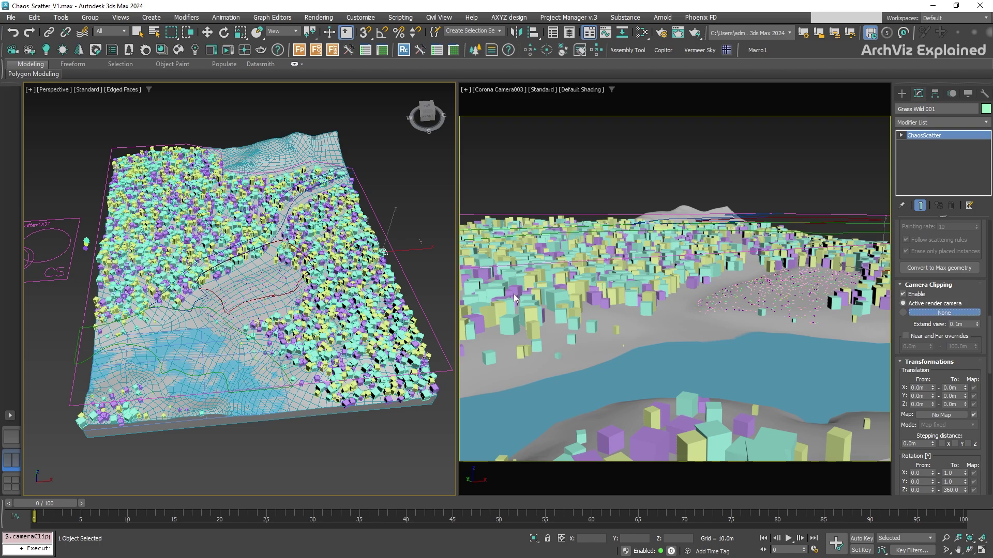
{"action": "left_click", "coordinate": [944, 314]}
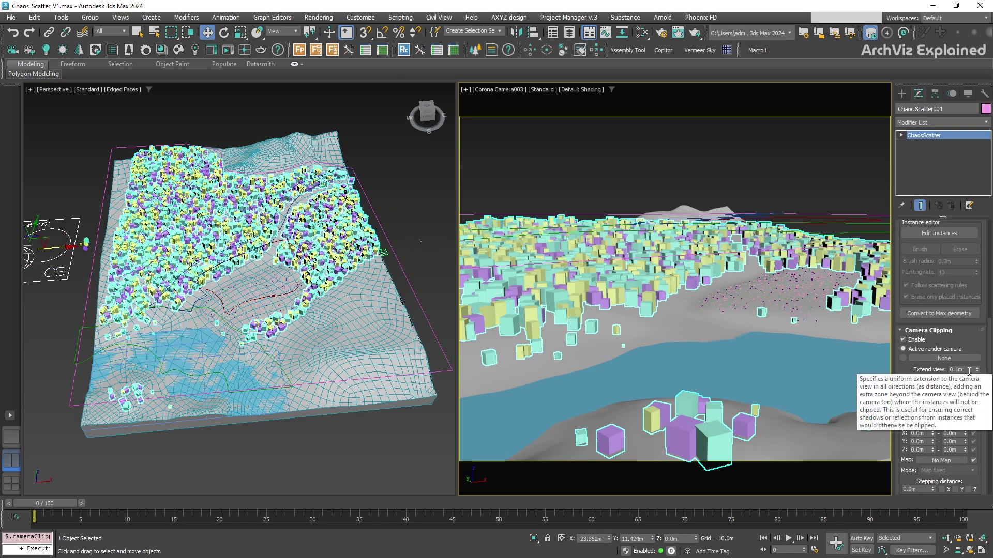
Try Extend view values of 50, 0 and 1, settling on 0.0m.
{"action": "left_click", "coordinate": [969, 371]}
{"action": "type", "text": "50"}
{"action": "key", "text": "Return"}
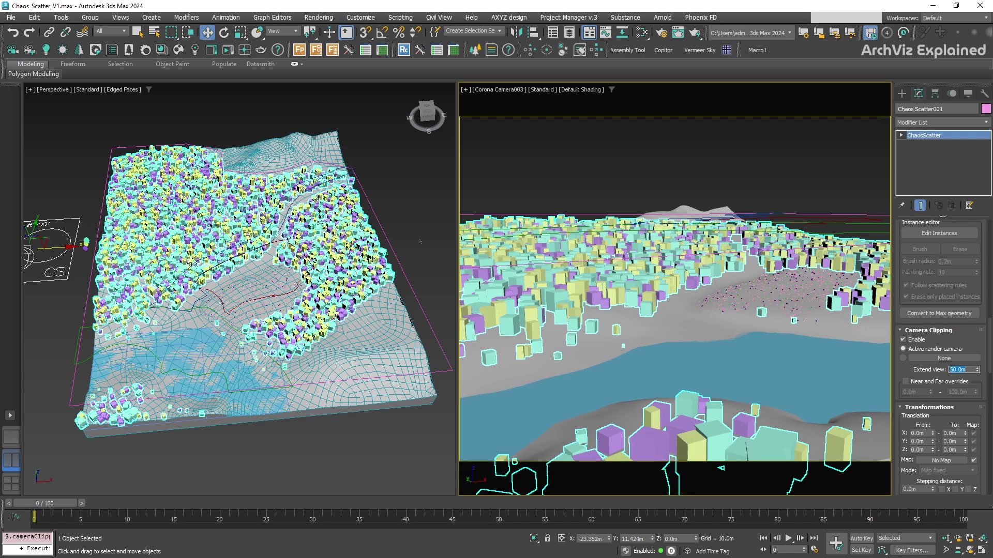
{"action": "type", "text": "0"}
{"action": "key", "text": "Return"}
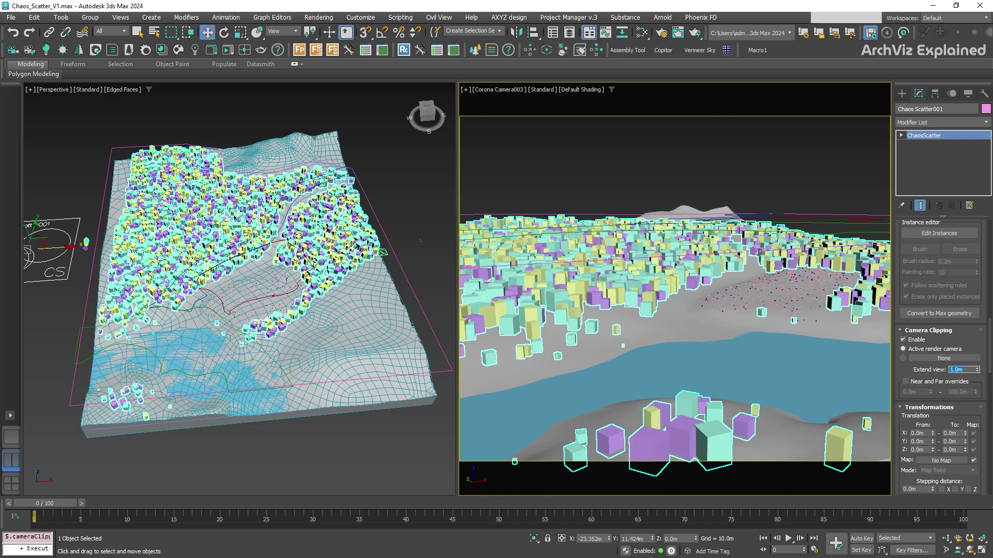
{"action": "type", "text": "1"}
{"action": "key", "text": "Return"}
{"action": "type", "text": "0"}
{"action": "key", "text": "Return"}
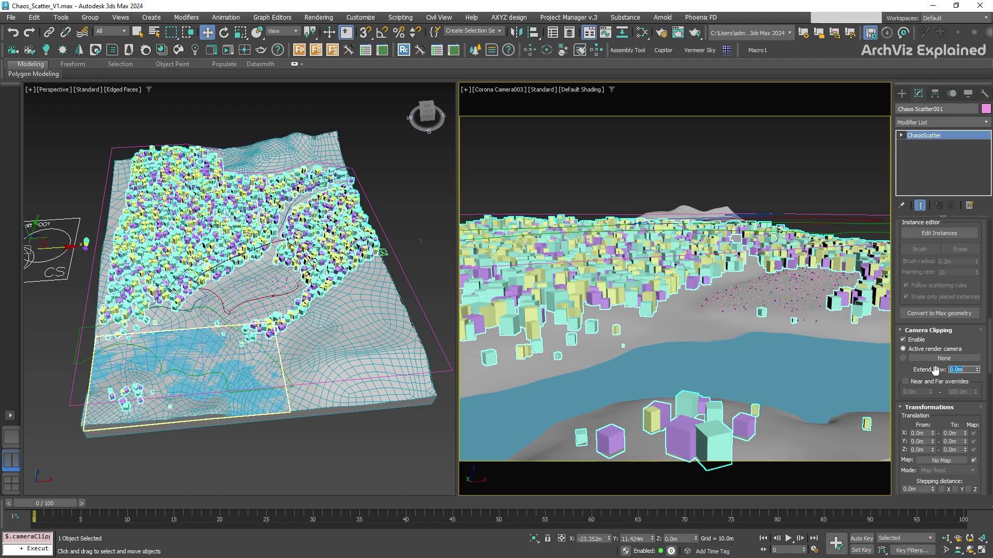
Enable near/far clip overrides and try far distances of 1000, 500, 250, 400 and 1500m.
{"action": "left_click", "coordinate": [929, 382]}
{"action": "double_click", "coordinate": [950, 392]}
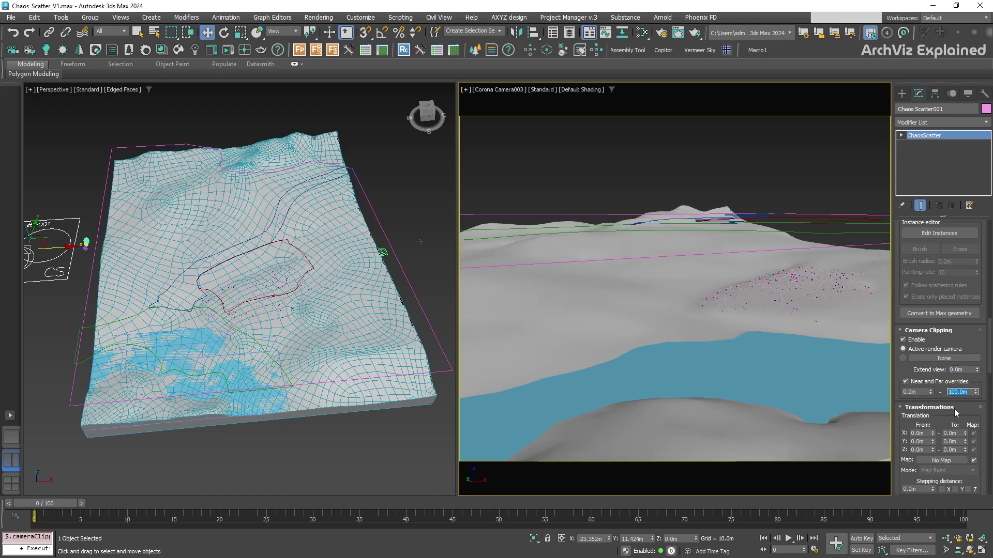
{"action": "type", "text": "1000"}
{"action": "key", "text": "Return"}
{"action": "type", "text": "500"}
{"action": "key", "text": "Return"}
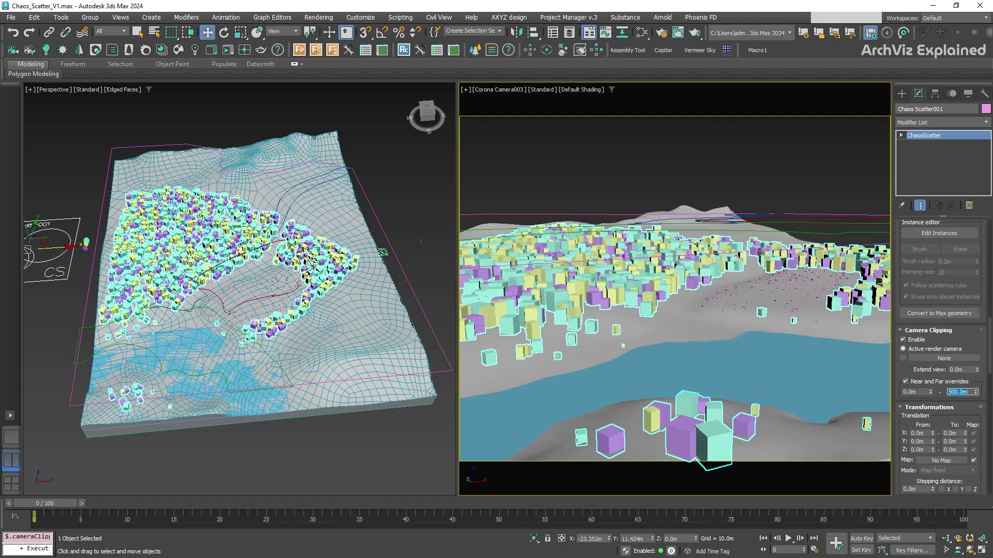
{"action": "type", "text": "250"}
{"action": "key", "text": "Return"}
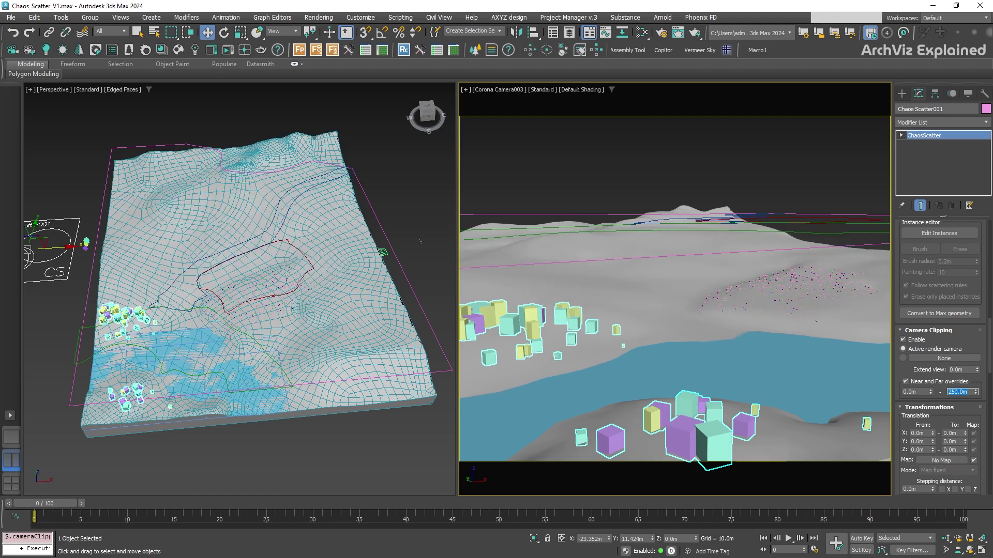
{"action": "type", "text": "400"}
{"action": "key", "text": "Return"}
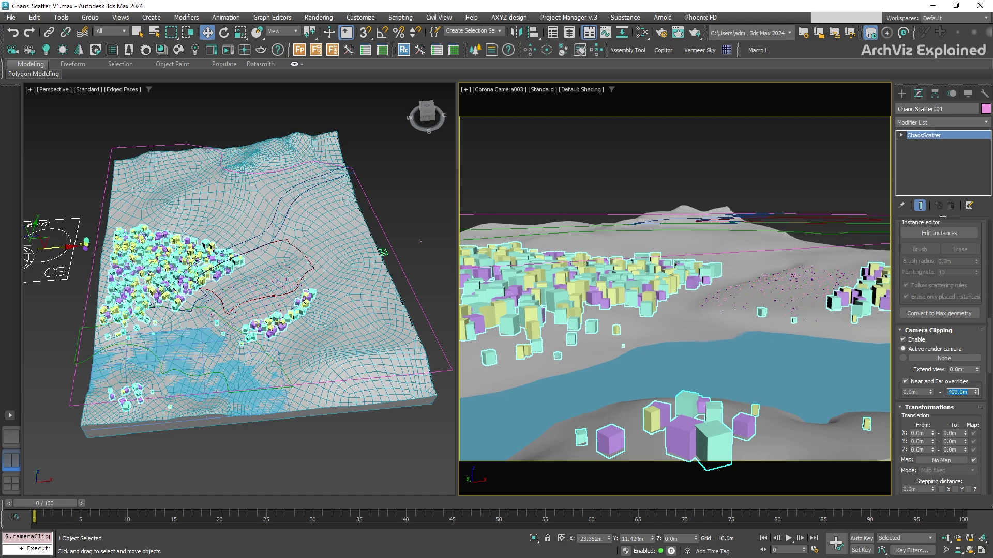
{"action": "type", "text": "1500"}
{"action": "key", "text": "Return"}
Set near clip to 300m, then turn off the overrides and set Extend view to 0.1m.
{"action": "left_click", "coordinate": [908, 392]}
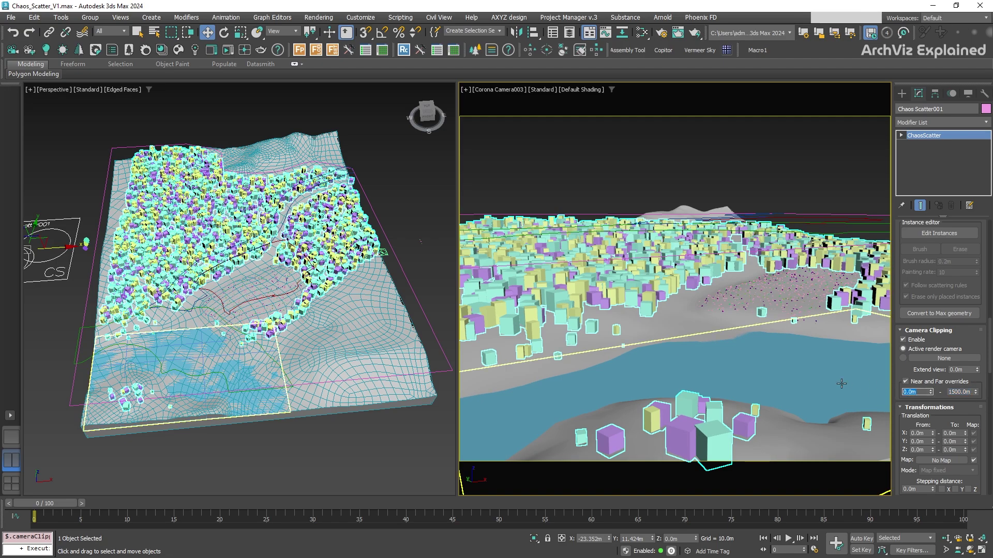
{"action": "type", "text": "25"}
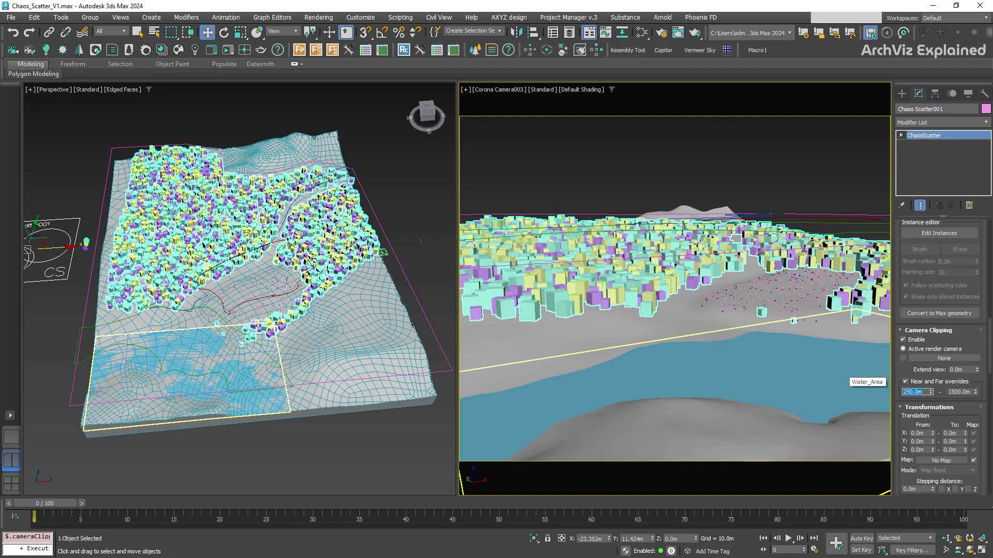
{"action": "key", "text": "BackSpace"}
{"action": "key", "text": "BackSpace"}
{"action": "type", "text": "300"}
{"action": "key", "text": "Return"}
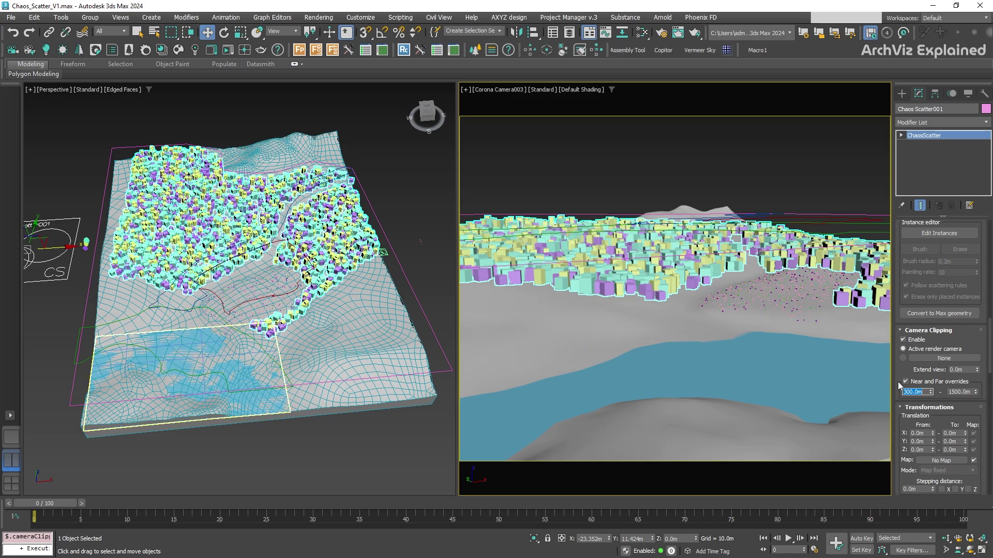
{"action": "left_click", "coordinate": [906, 381]}
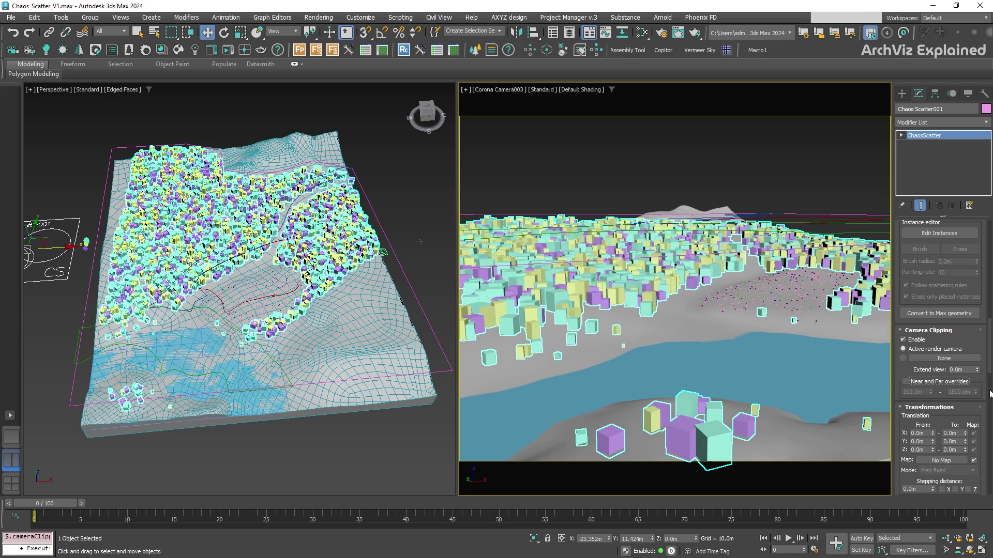
{"action": "left_click", "coordinate": [977, 368]}
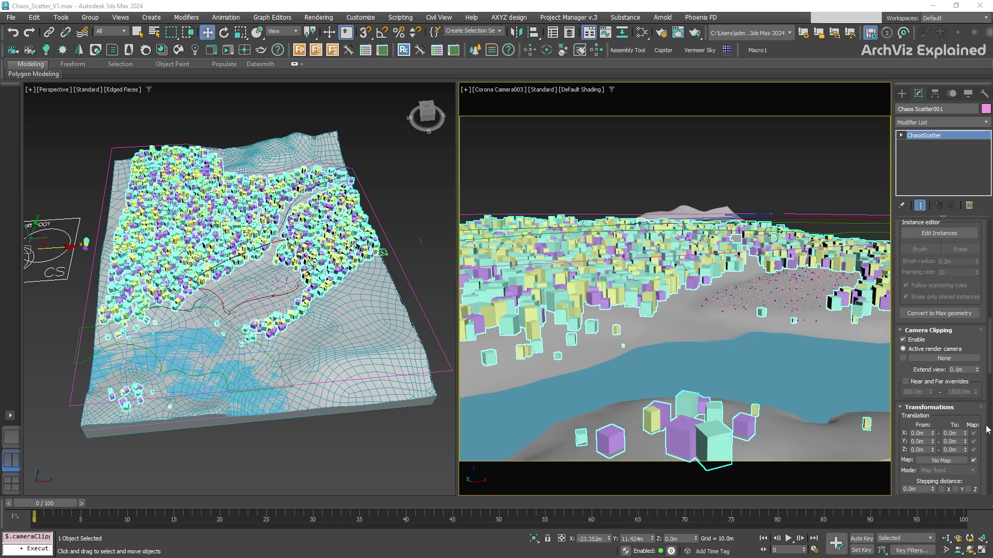
In Display & Limits, try Previz types None, Dot and Wire box, then settle on Point cloud.
{"action": "scroll", "coordinate": [986, 419], "scroll_direction": "down", "scroll_amount": 10}
{"action": "scroll", "coordinate": [986, 419], "scroll_direction": "down", "scroll_amount": 5}
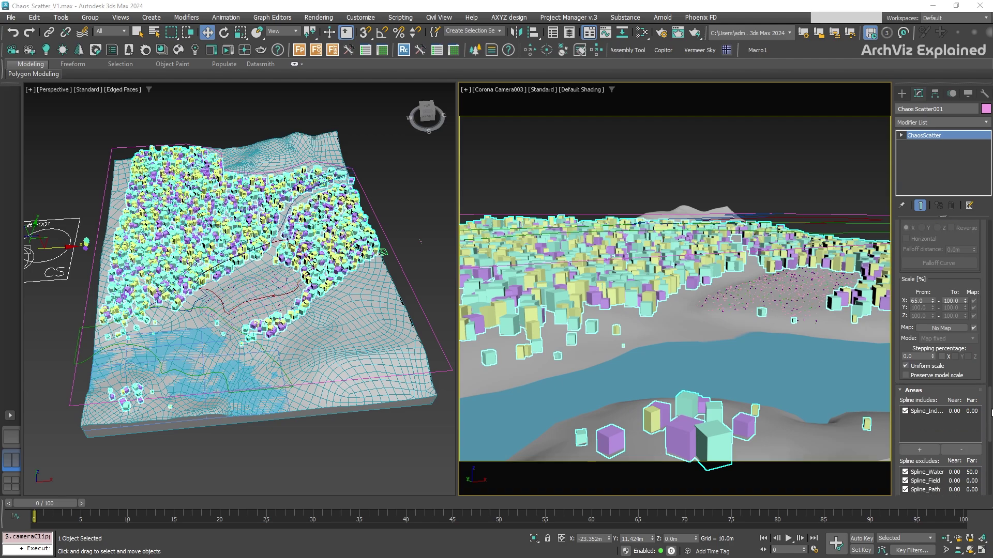
{"action": "scroll", "coordinate": [987, 436], "scroll_direction": "down", "scroll_amount": 5}
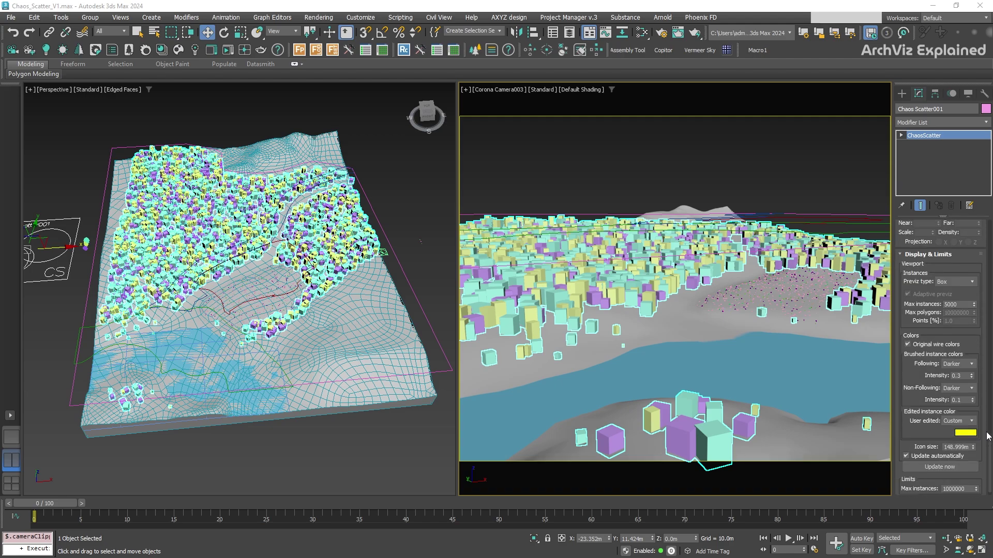
{"action": "scroll", "coordinate": [987, 436], "scroll_direction": "down", "scroll_amount": 1}
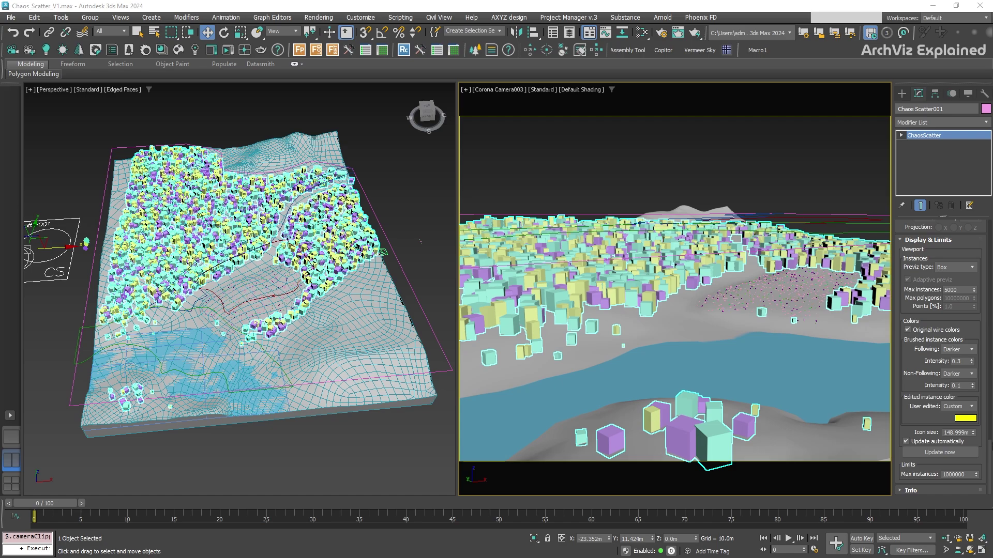
{"action": "left_click", "coordinate": [942, 268]}
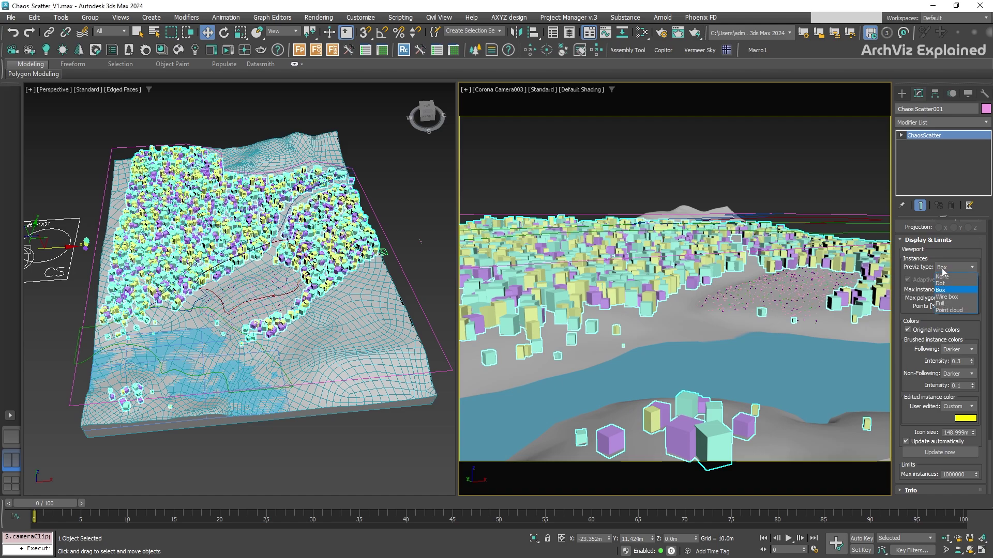
{"action": "left_click", "coordinate": [942, 277]}
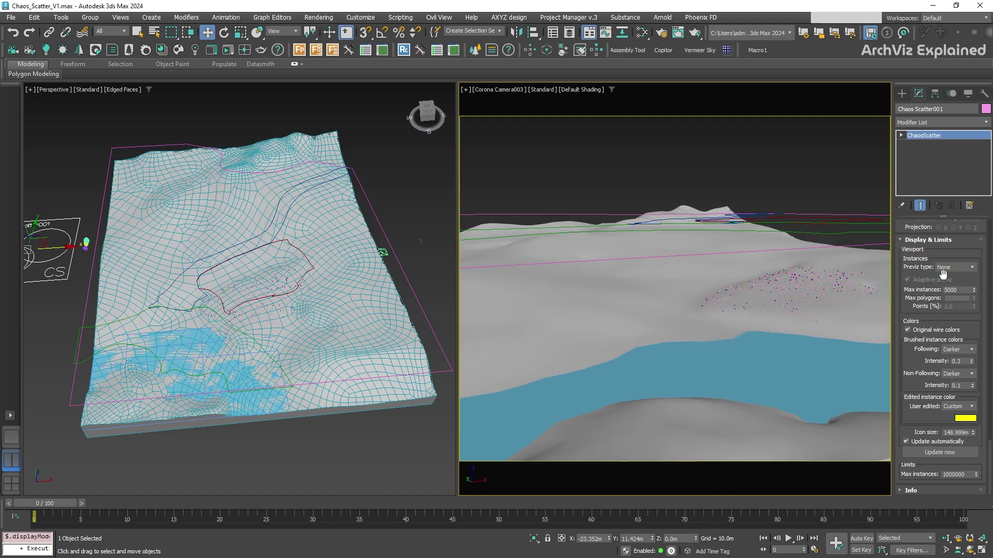
{"action": "left_click", "coordinate": [953, 268]}
{"action": "left_click", "coordinate": [942, 282]}
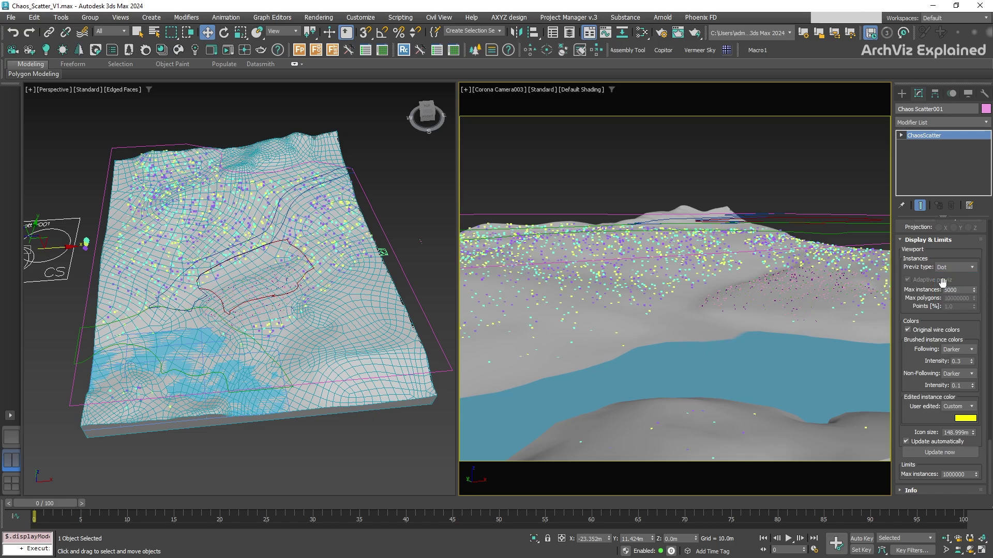
{"action": "left_click", "coordinate": [946, 268]}
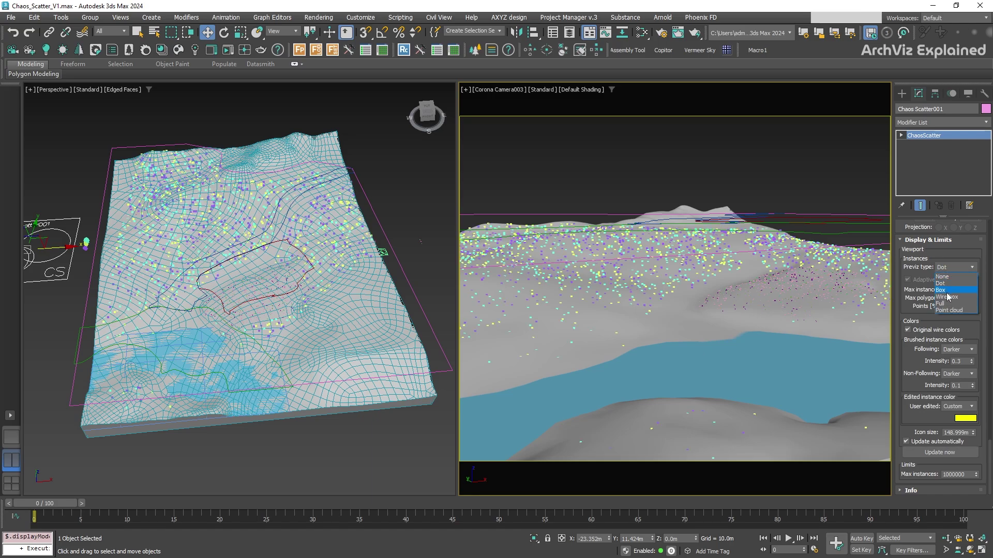
{"action": "left_click", "coordinate": [946, 298]}
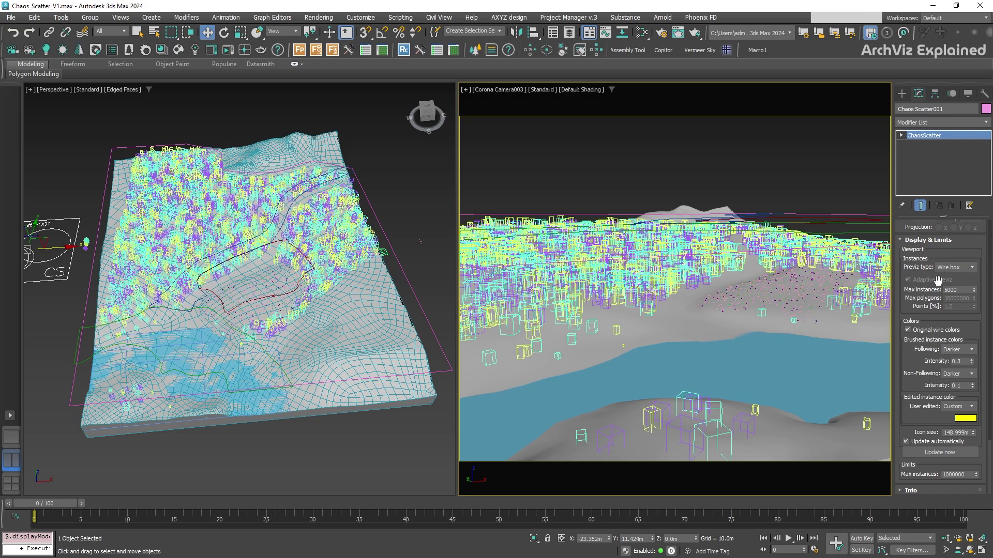
{"action": "left_click", "coordinate": [954, 268]}
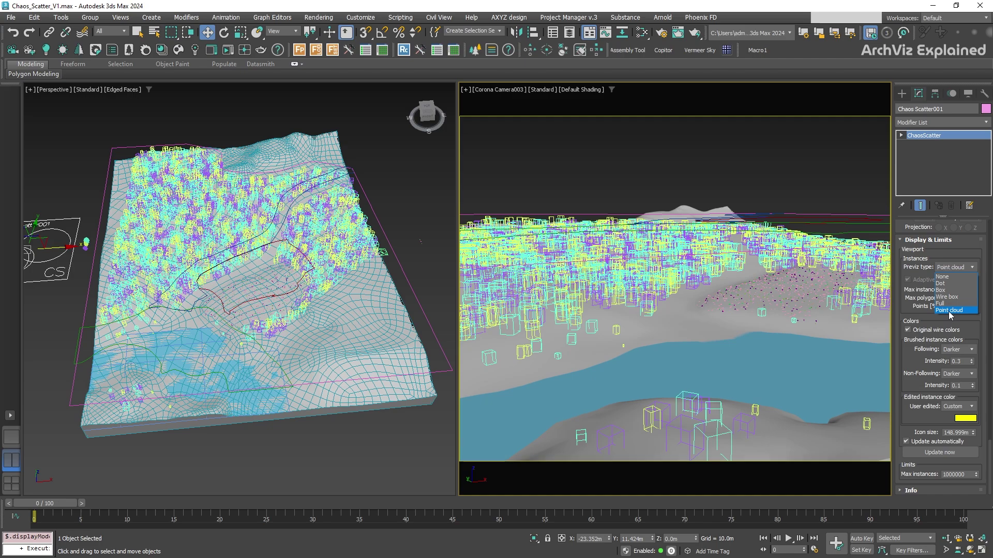
{"action": "left_click", "coordinate": [948, 310]}
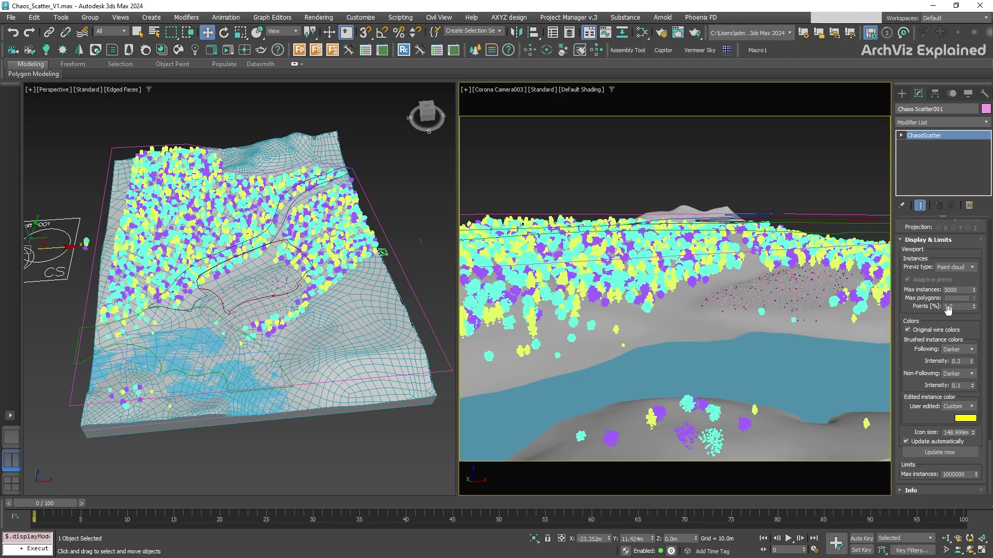
Set Max instances to 150 and switch the Previz type to Full geometry.
{"action": "double_click", "coordinate": [951, 290]}
{"action": "type", "text": "150"}
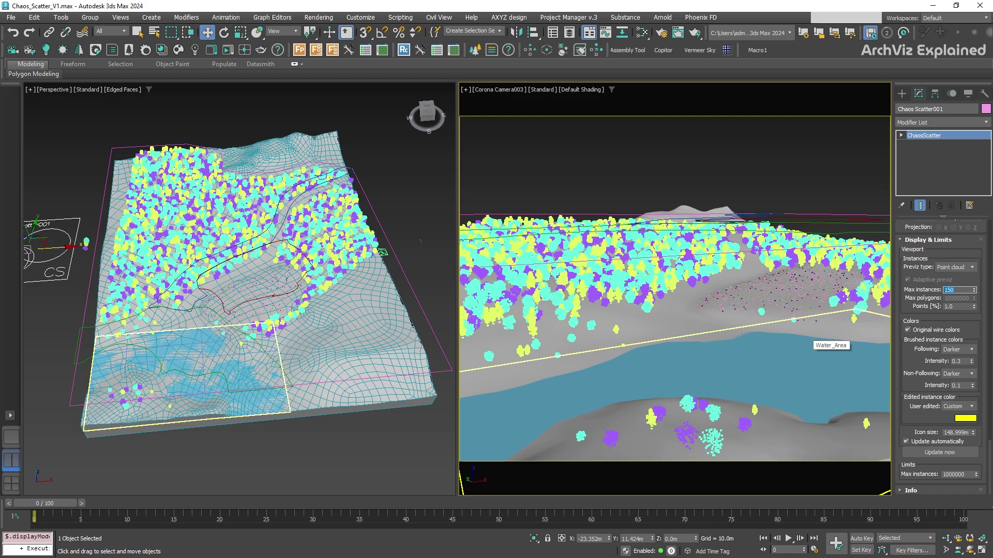
{"action": "key", "text": "Return"}
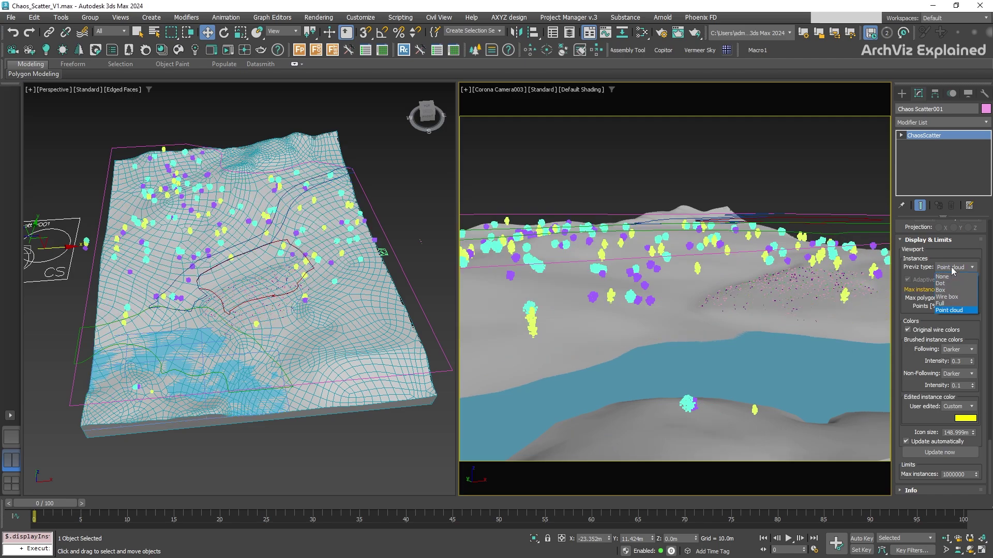
{"action": "left_click", "coordinate": [940, 304]}
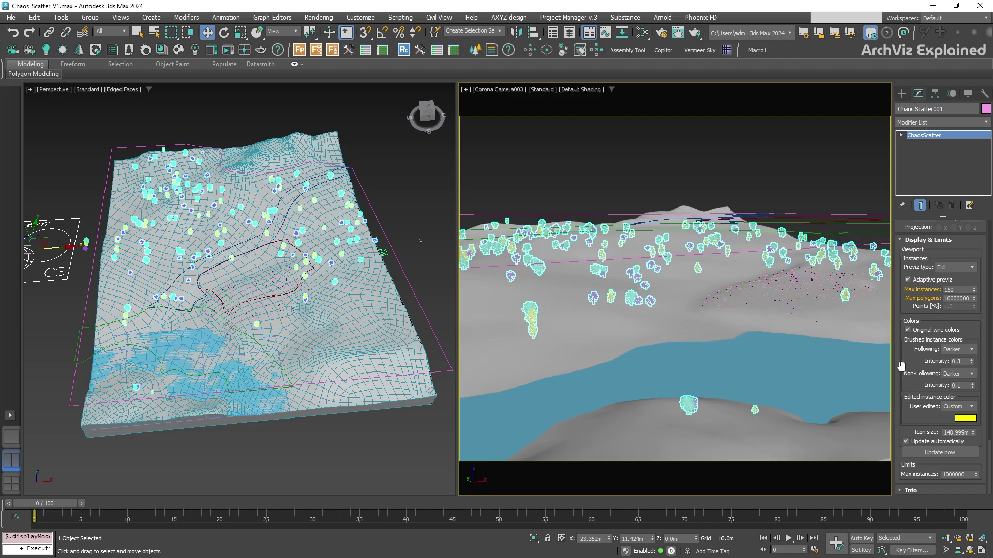
{"action": "double_click", "coordinate": [946, 298]}
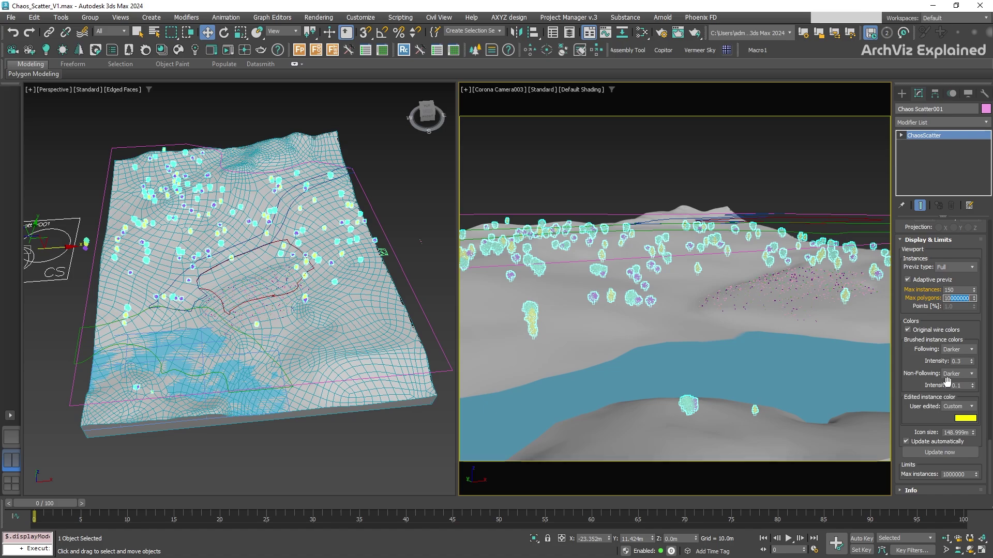
{"action": "left_click", "coordinate": [957, 267]}
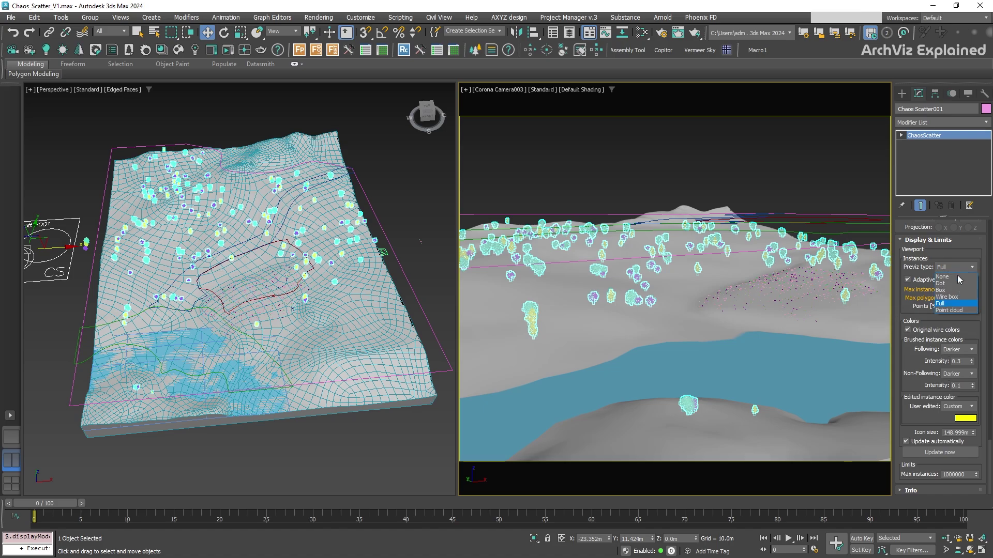
Set Previz type back to Point cloud, toggle Update automatically, and run Update now.
{"action": "left_click", "coordinate": [953, 310]}
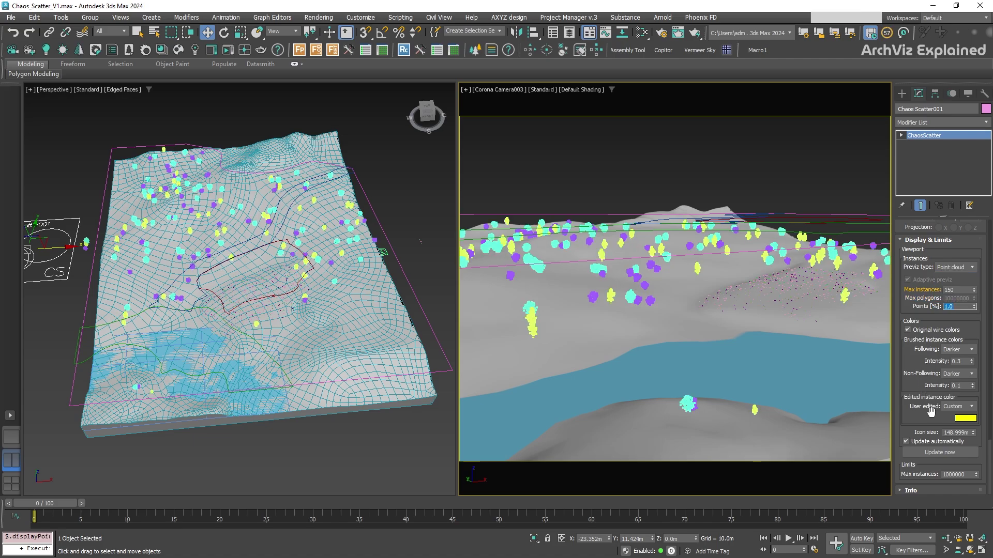
{"action": "left_click", "coordinate": [936, 442]}
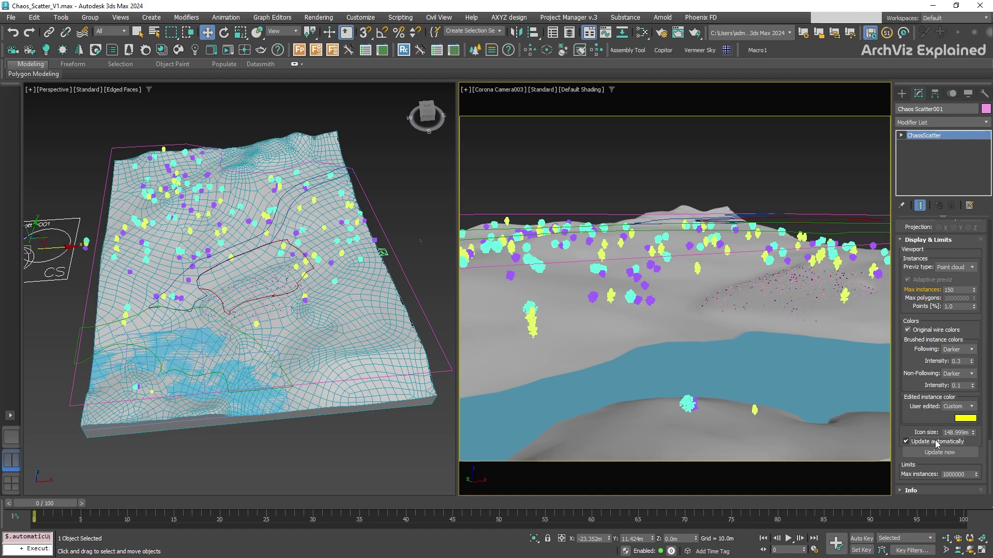
{"action": "left_click", "coordinate": [938, 453]}
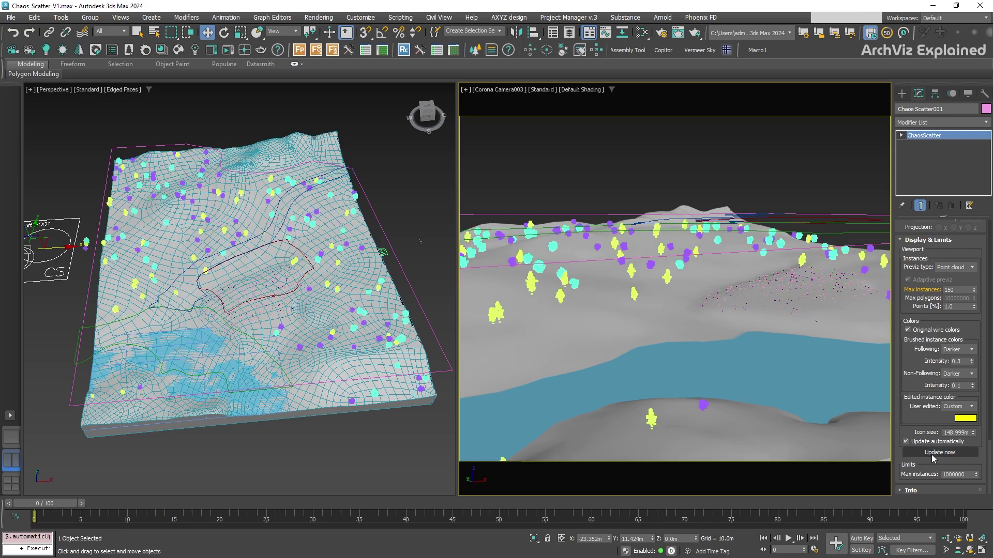